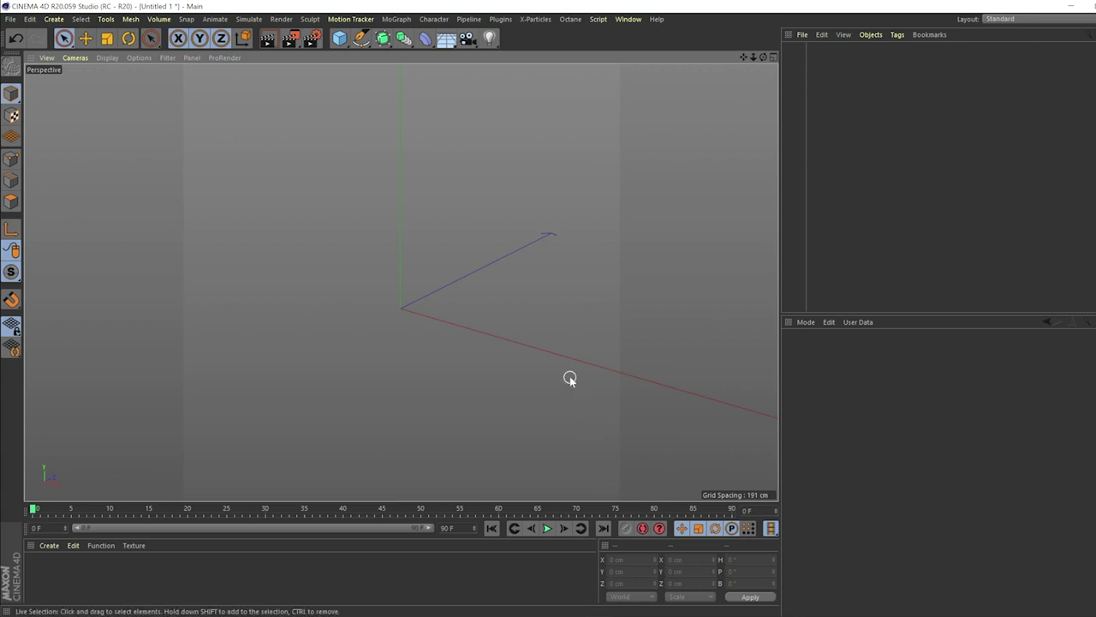
Step: Maximize the Front view that shows the mug reference image
alt+drag(389, 284, 336, 293)
middle_click(400, 265)
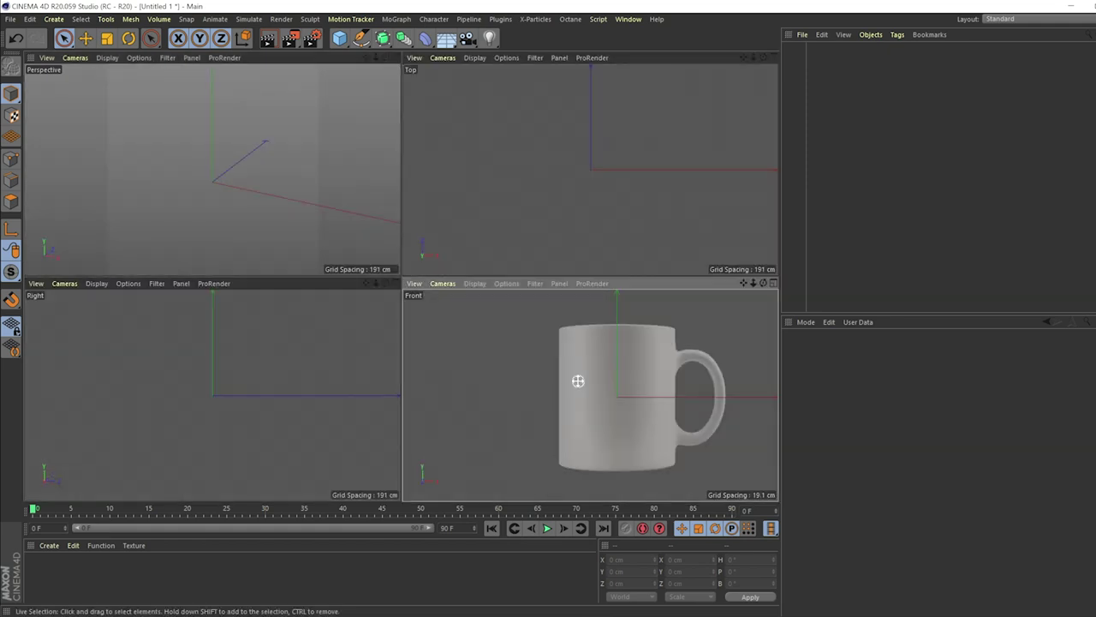
middle_click(577, 382)
Step: Pan and zoom the front view to centre the mug reference picture
scroll(482, 264, down, 6)
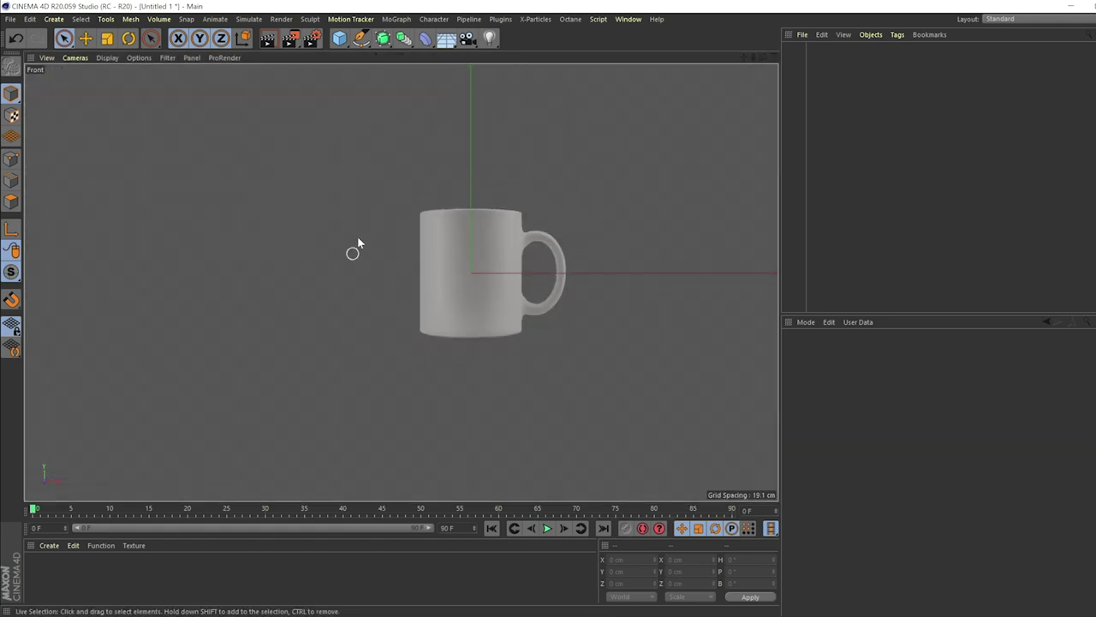
scroll(484, 262, up, 6)
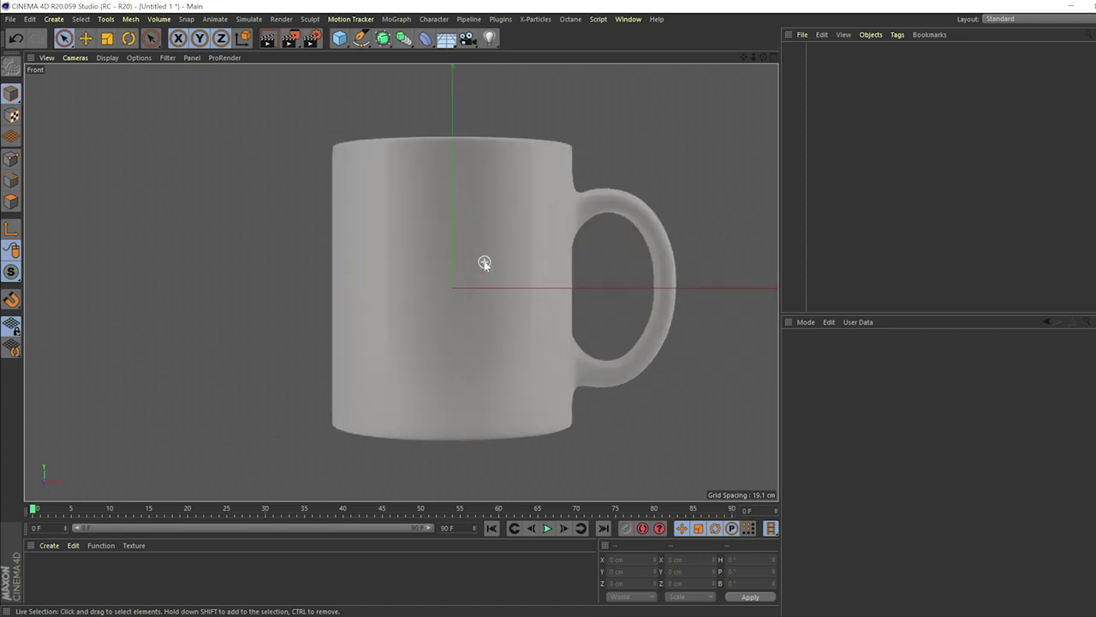
scroll(482, 266, down, 3)
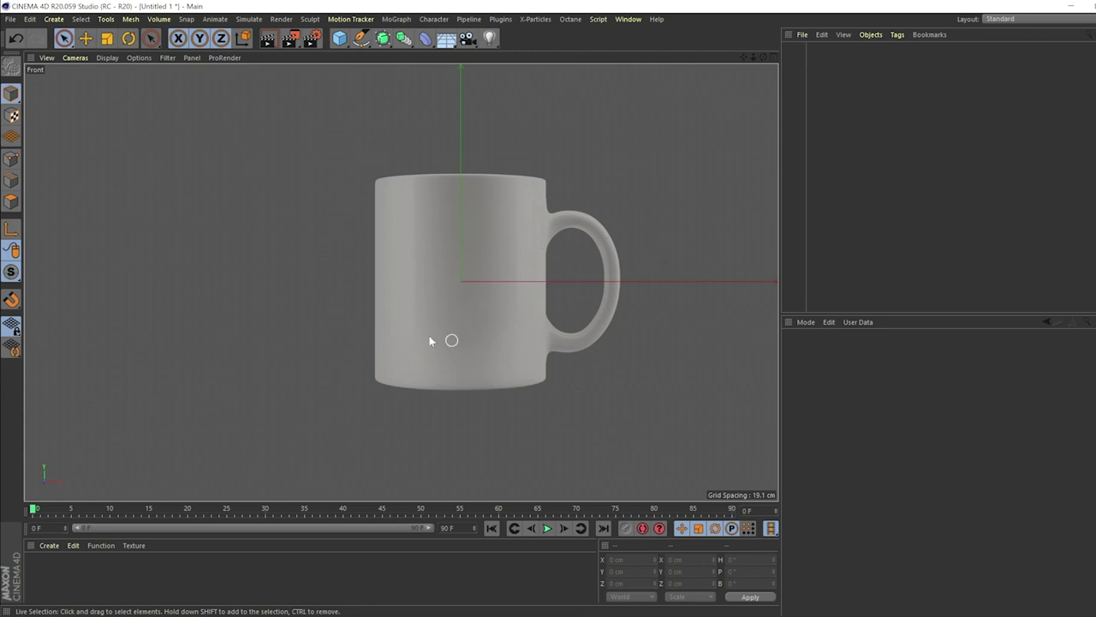
scroll(443, 225, up, 3)
scroll(448, 223, down, 5)
scroll(514, 257, up, 2)
alt+middle_drag(532, 292, 463, 225)
scroll(382, 286, up, 2)
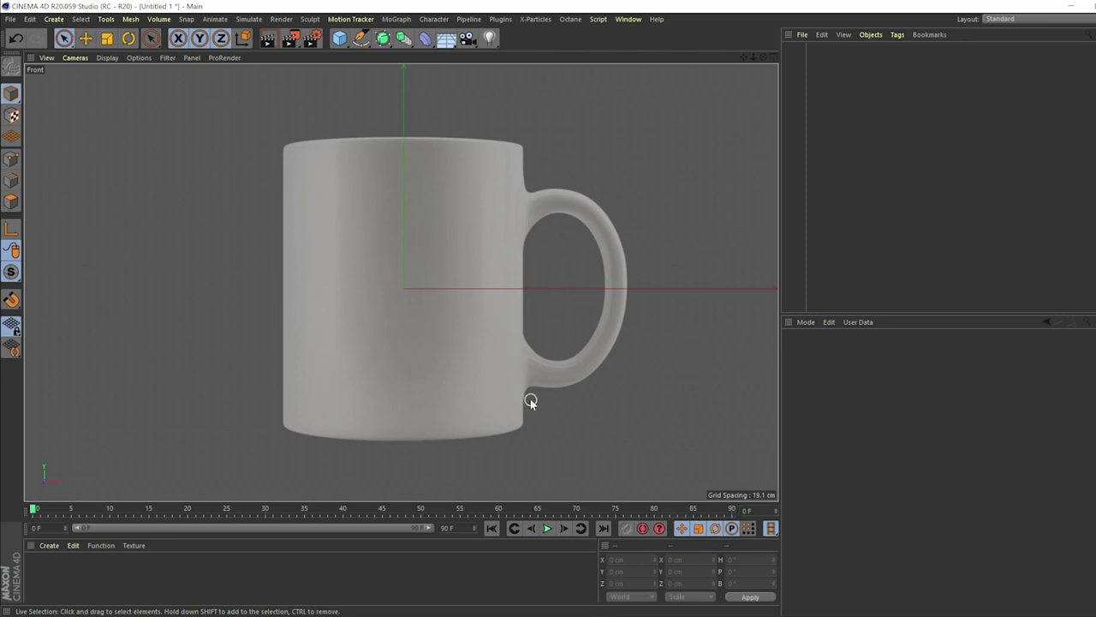
mouse_move(362, 232)
alt+middle_down()
mouse_move(416, 265)
mouse_move(350, 228)
mouse_move(362, 221)
alt+middle_up()
scroll(388, 228, down, 2)
scroll(390, 228, down, 1)
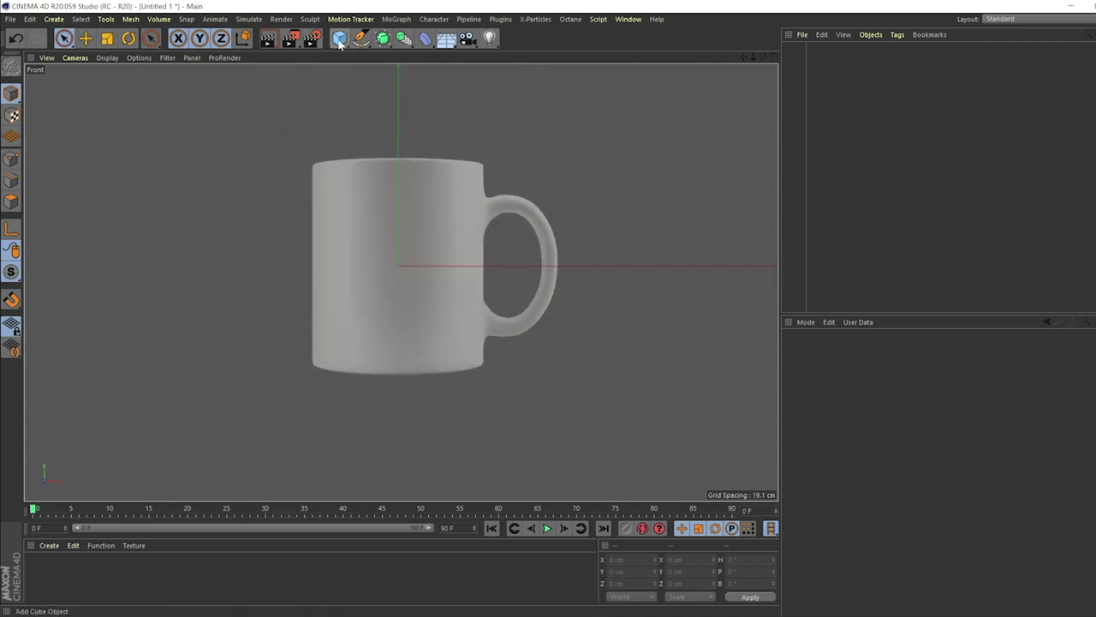
Step: Add a cylinder and size it to radius 69.446 cm and height 172.536 cm
drag(340, 42, 579, 61)
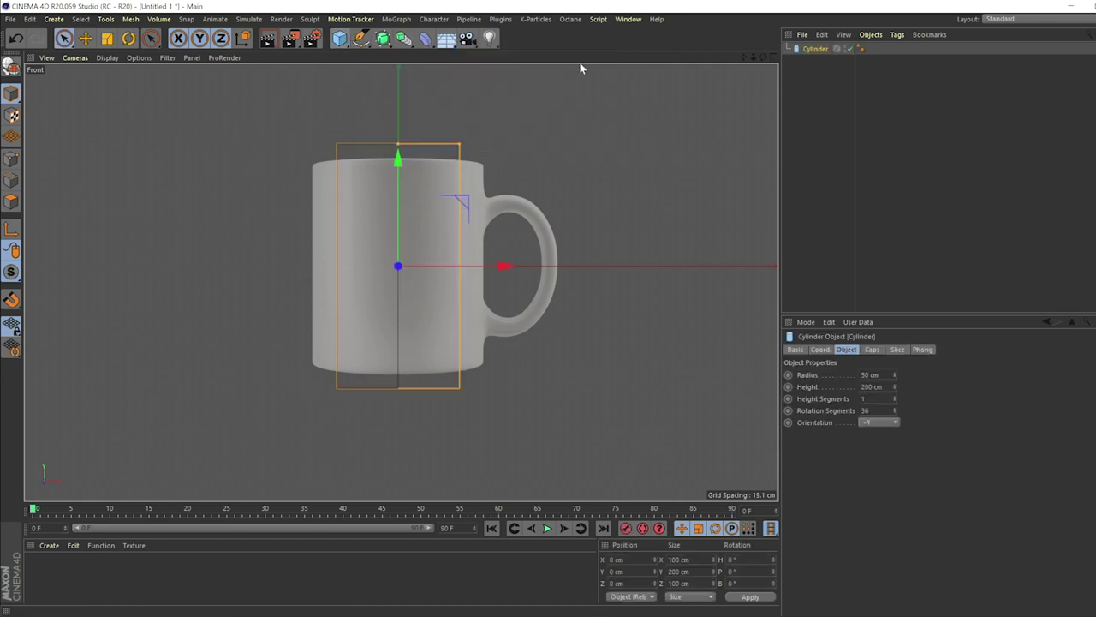
drag(458, 146, 484, 144)
drag(399, 146, 400, 163)
scroll(377, 226, up, 5)
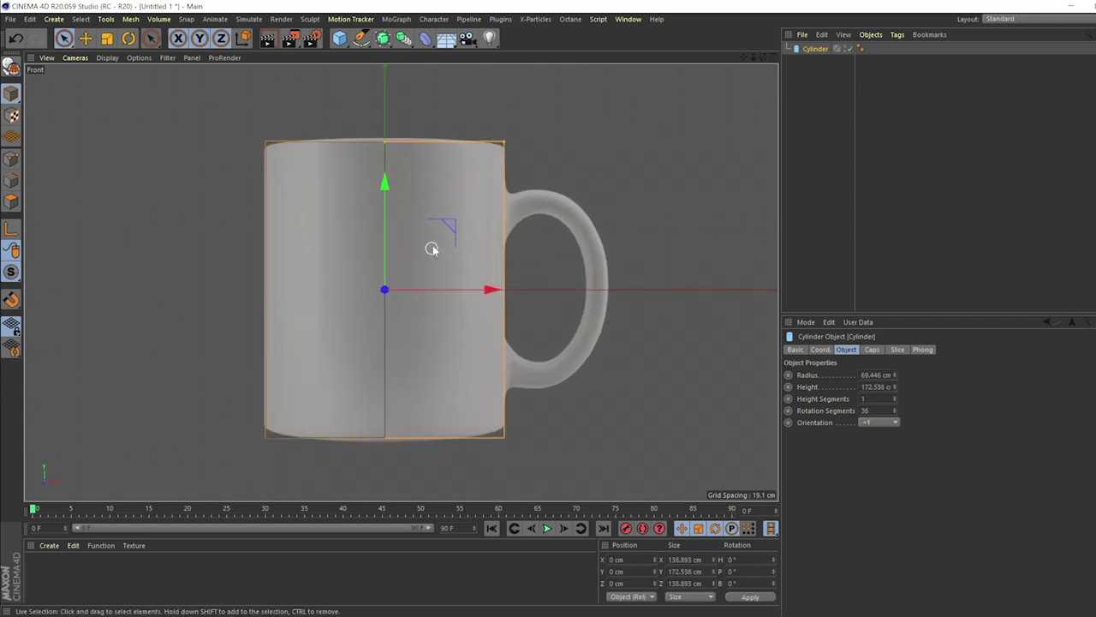
middle_click(391, 227)
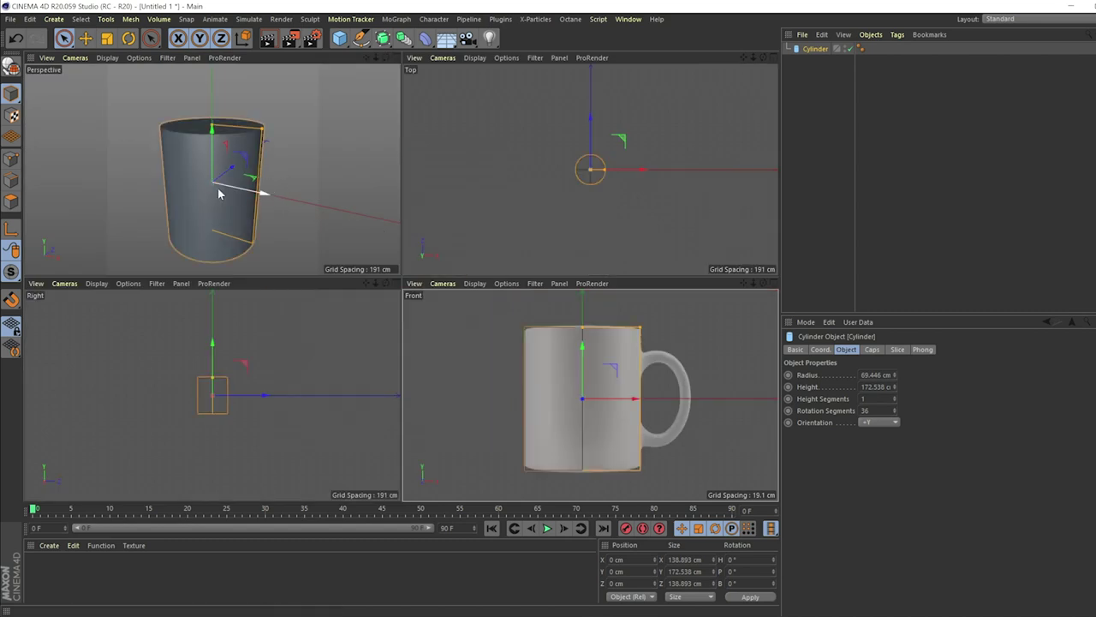
alt+drag(278, 212, 298, 167)
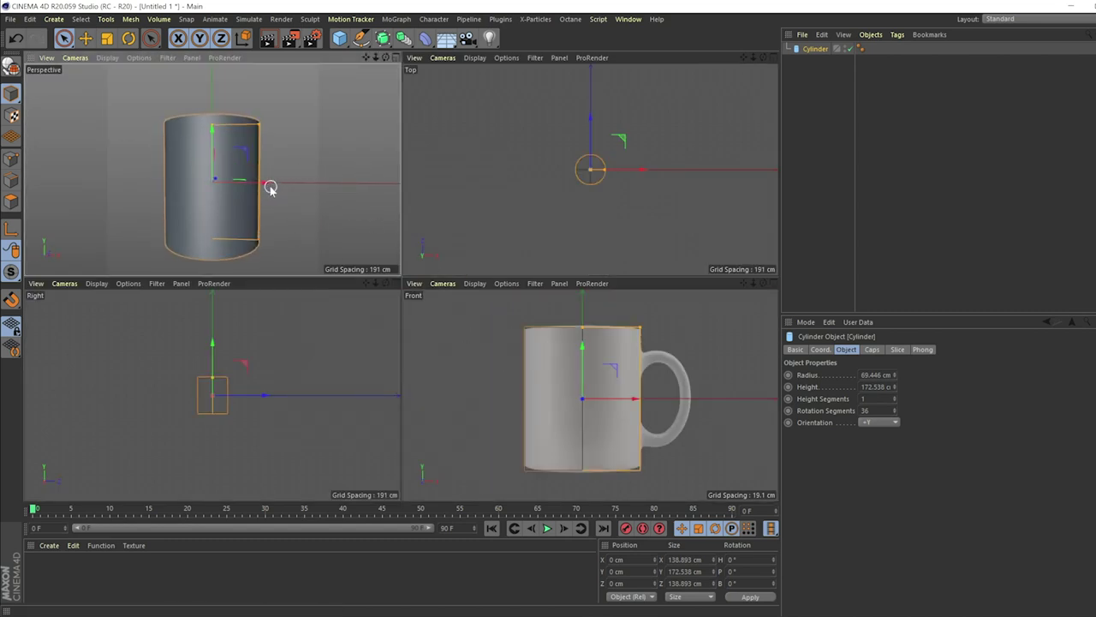
middle_click(524, 322)
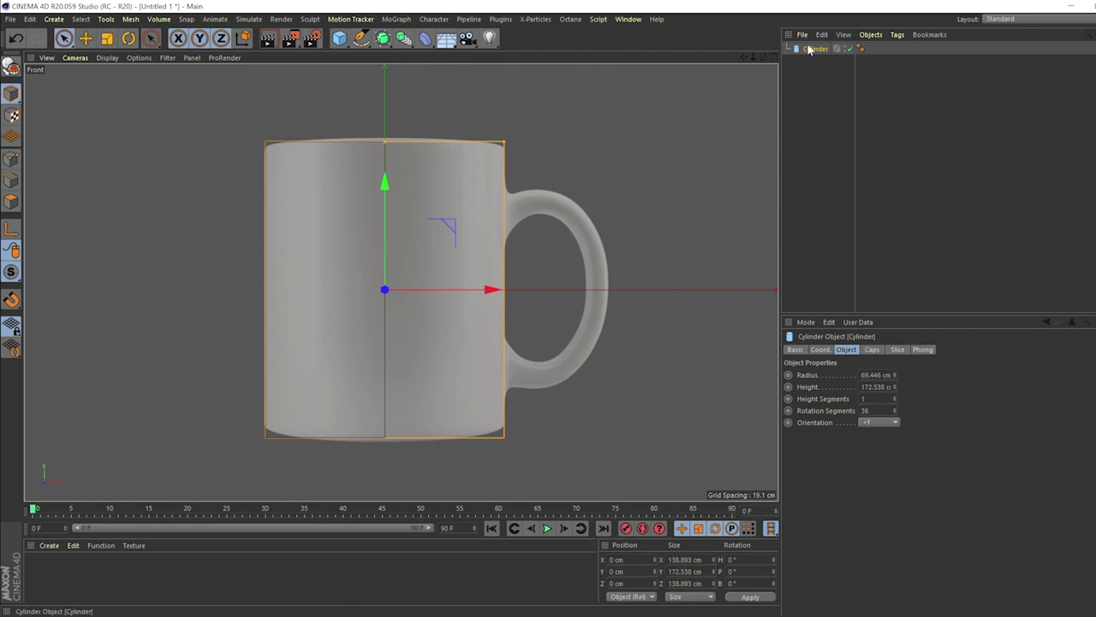
click(866, 410)
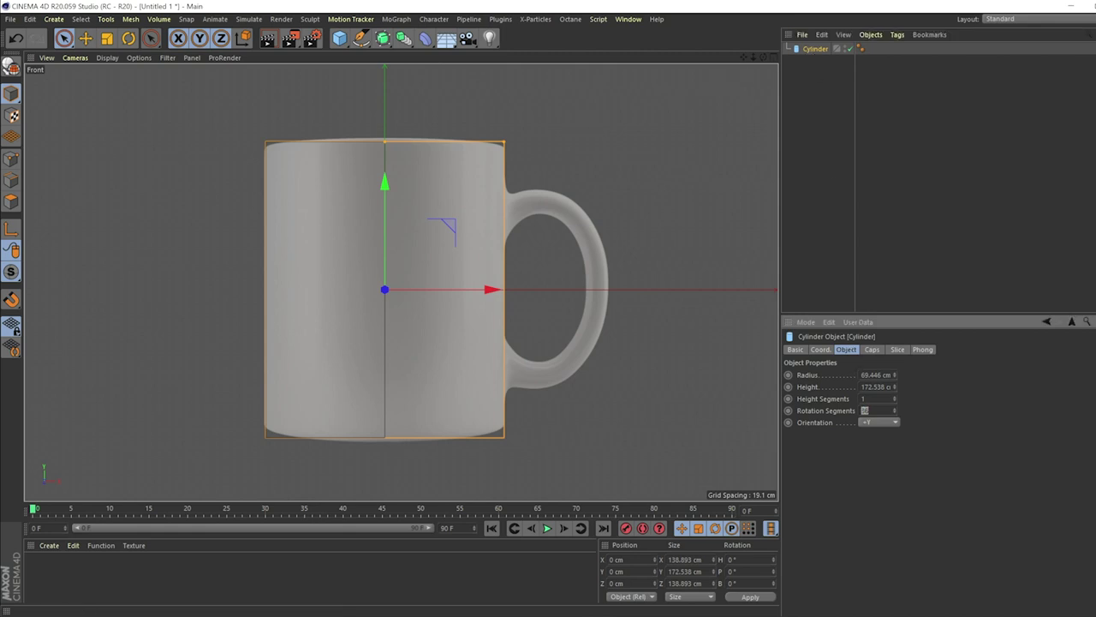
Step: Make the cylinder an editable polygon object and view it in perspective
key(c)
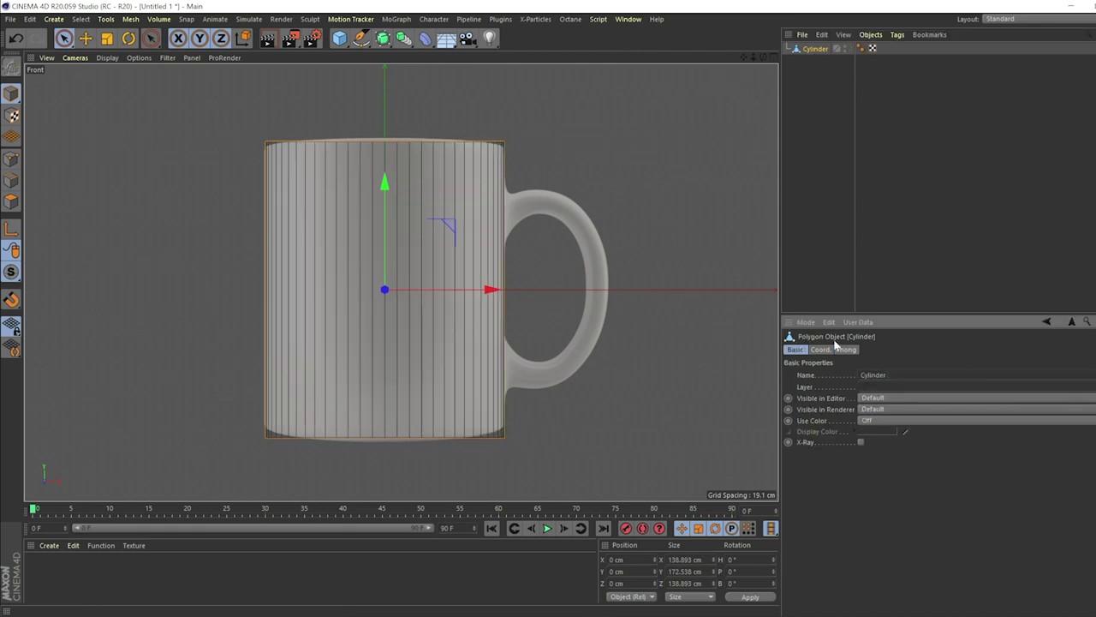
middle_click(548, 269)
middle_click(261, 175)
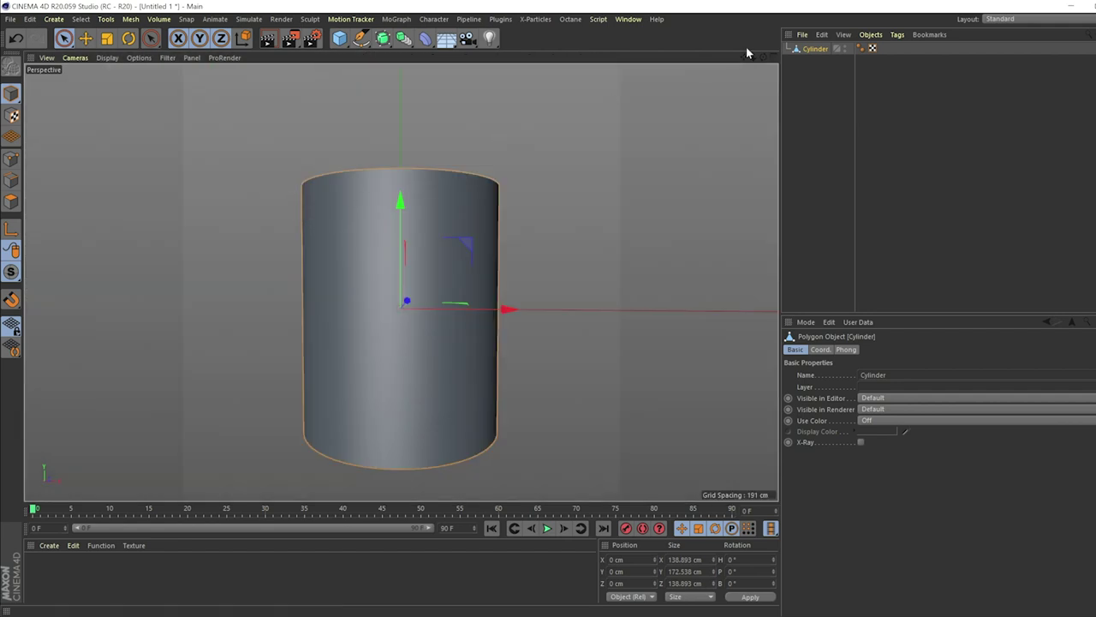
alt+drag(468, 258, 512, 231)
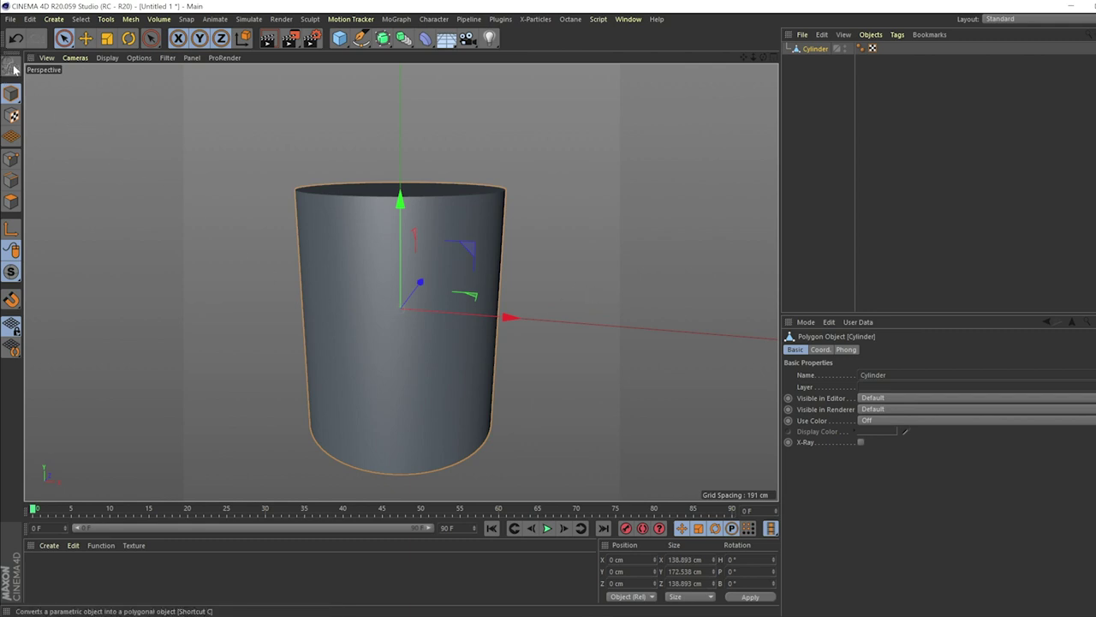
Step: In Polygon mode, loop-select the cylinder's top cap polygons
click(13, 203)
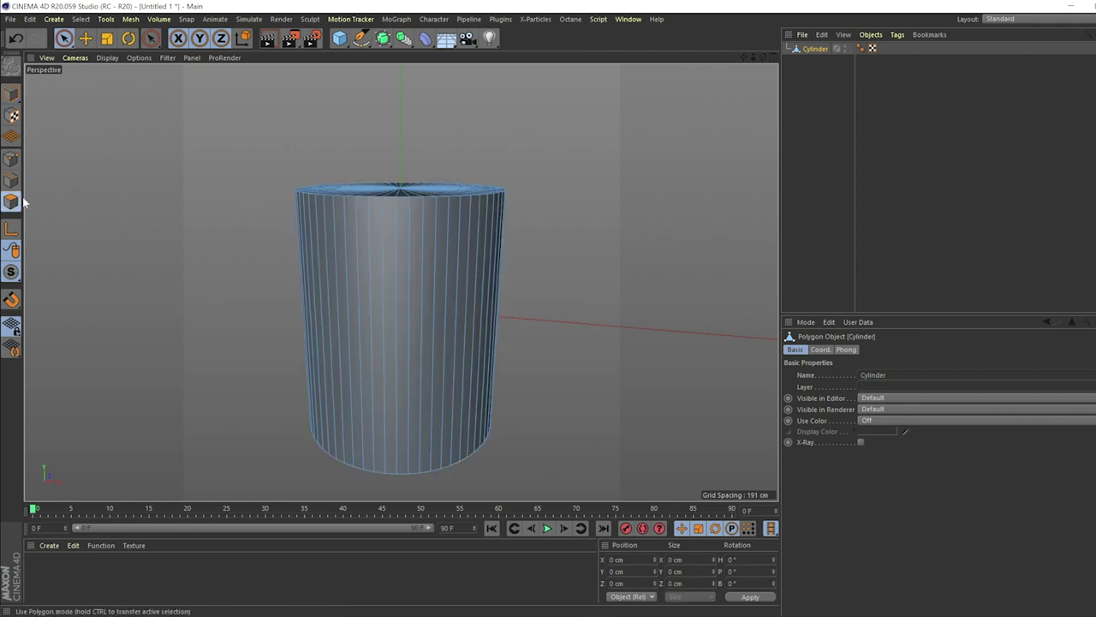
alt+drag(553, 237, 549, 256)
right_click(547, 254)
key(Escape)
key(l)
right_click(450, 203)
key(u)
key(l)
click(445, 201)
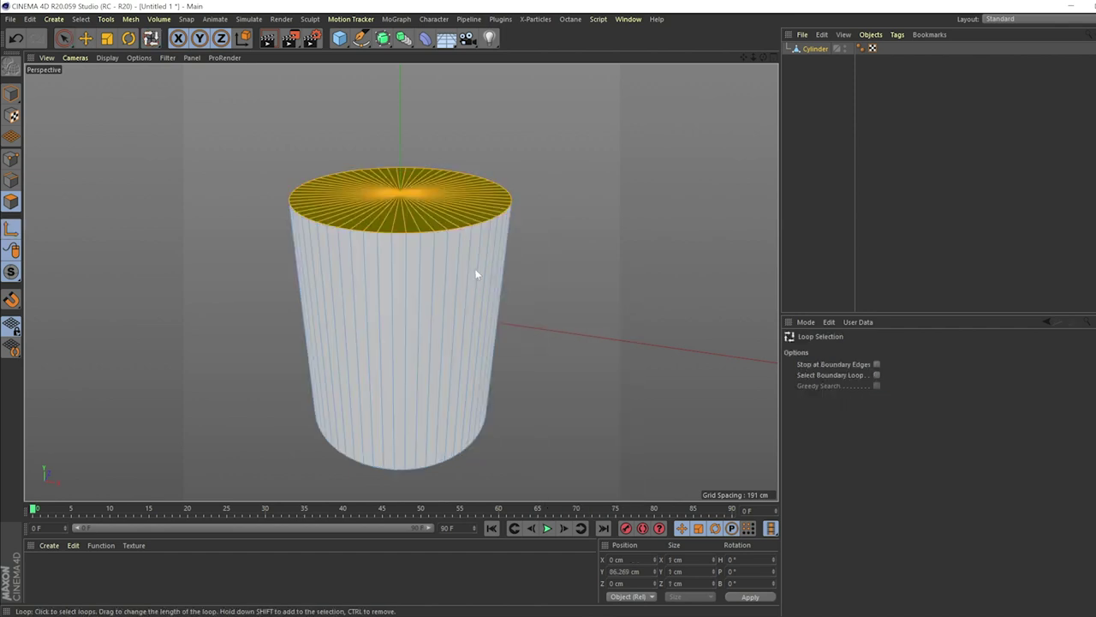
alt+drag(453, 301, 403, 271)
Step: Inset the top cap by 8.5 cm with Extrude Inner to form the rim
right_click(573, 240)
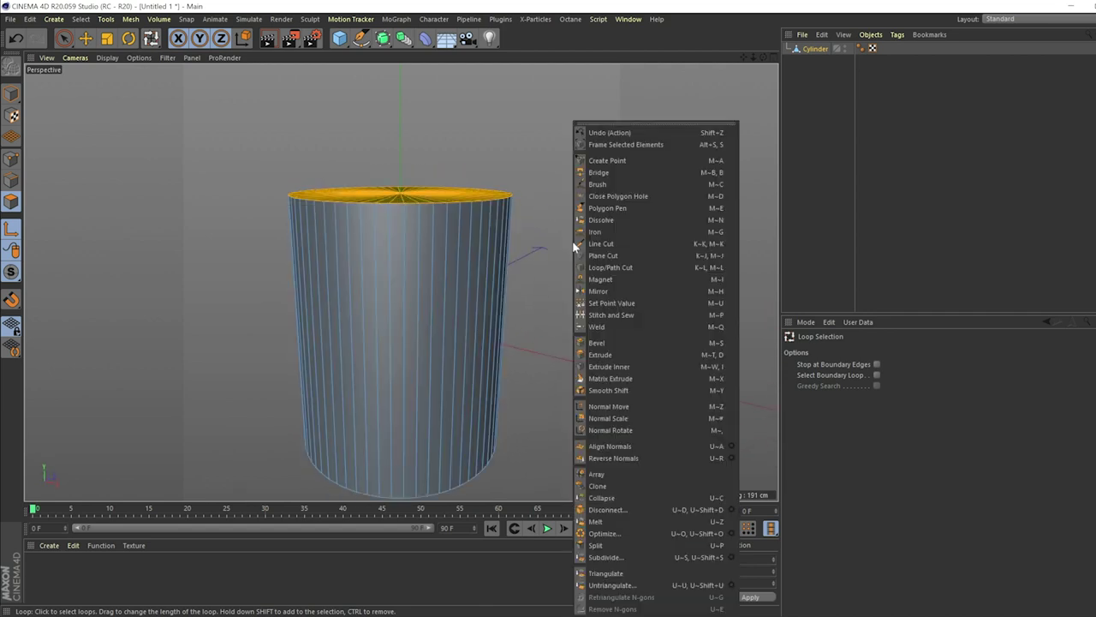
click(604, 362)
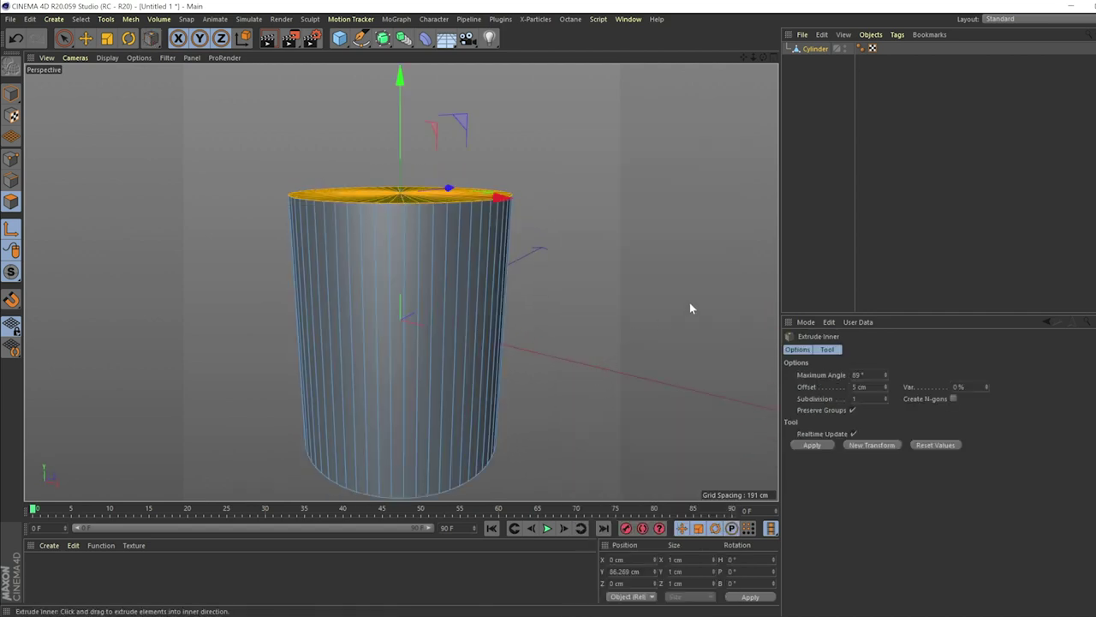
drag(691, 308, 701, 308)
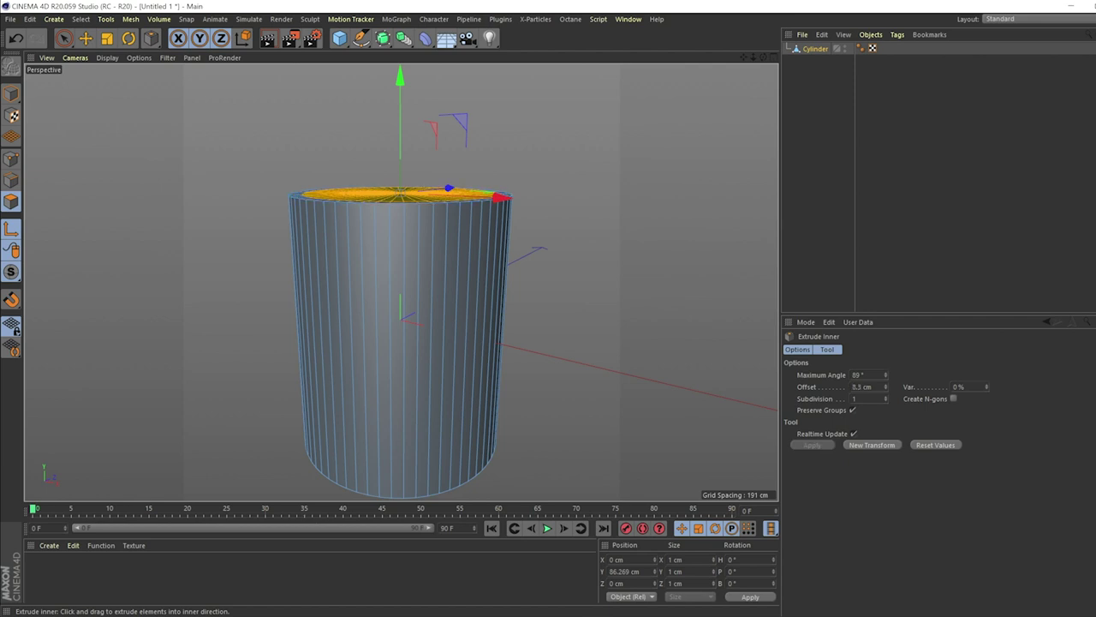
Step: Sink the inset cap down inside the cylinder and check the hollow in perspective
middle_click(539, 186)
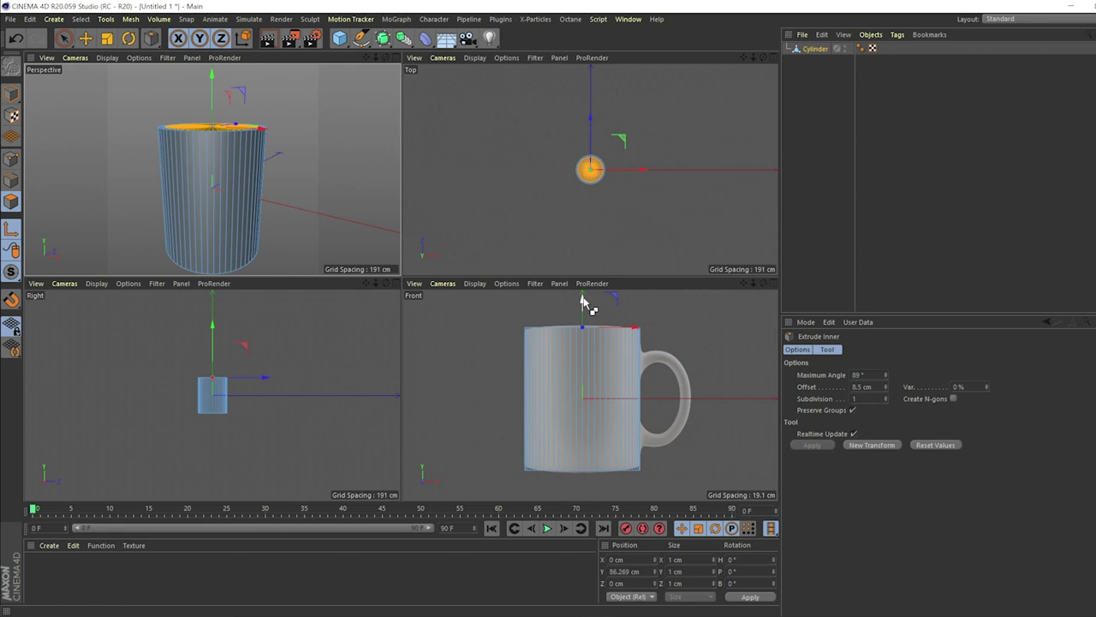
drag(583, 301, 586, 386)
key(ctrl+z)
click(11, 230)
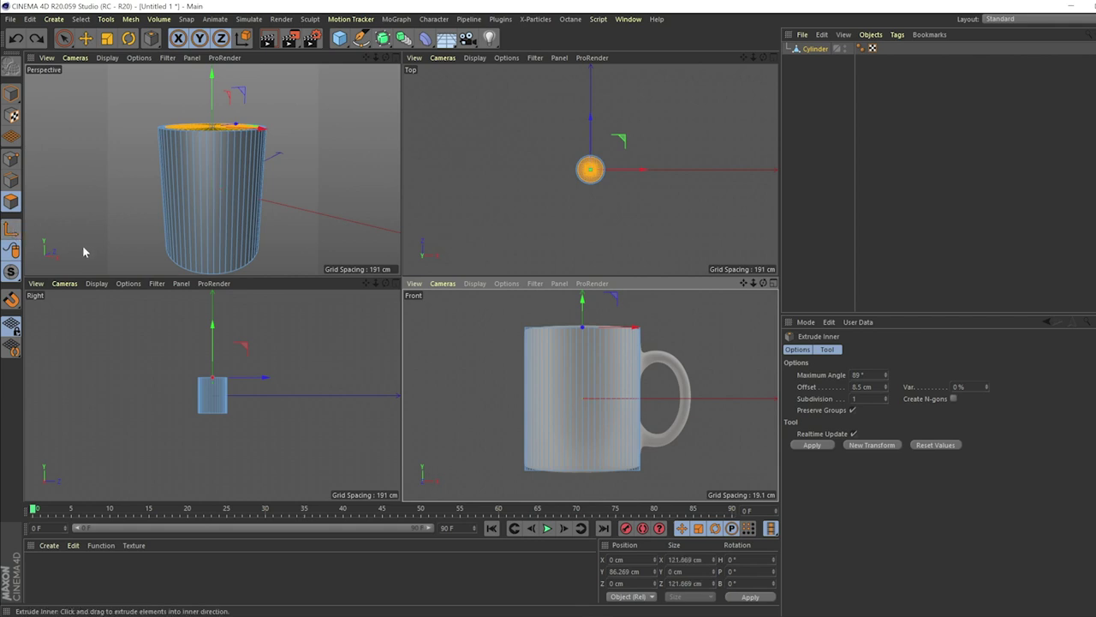
drag(581, 298, 580, 441)
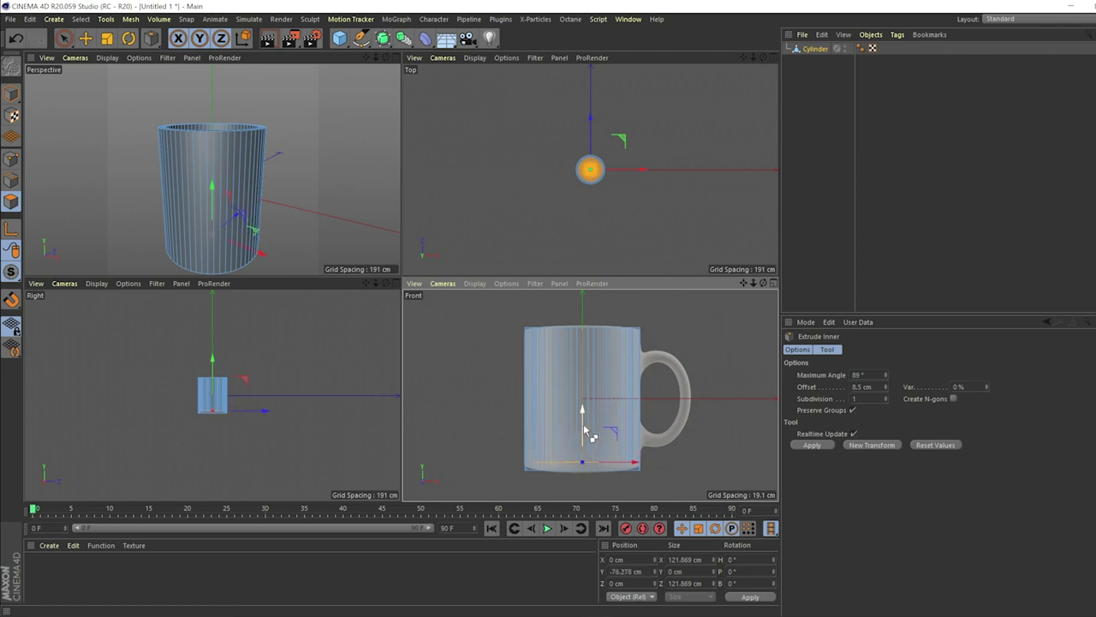
middle_click(268, 205)
alt+drag(268, 205, 442, 338)
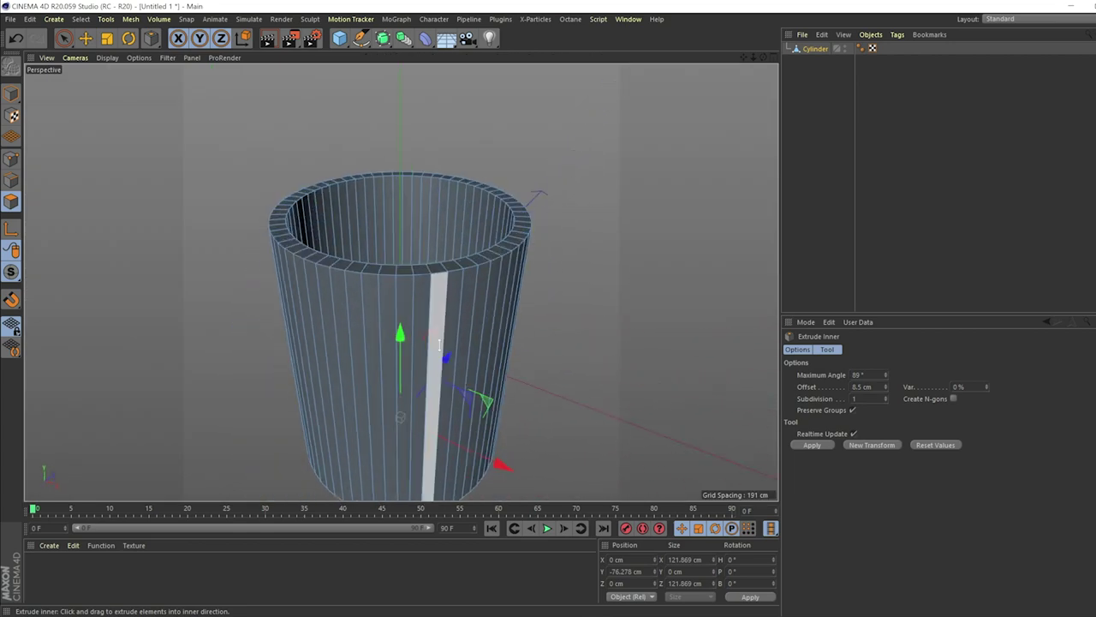
middle_click(444, 337)
middle_click(644, 380)
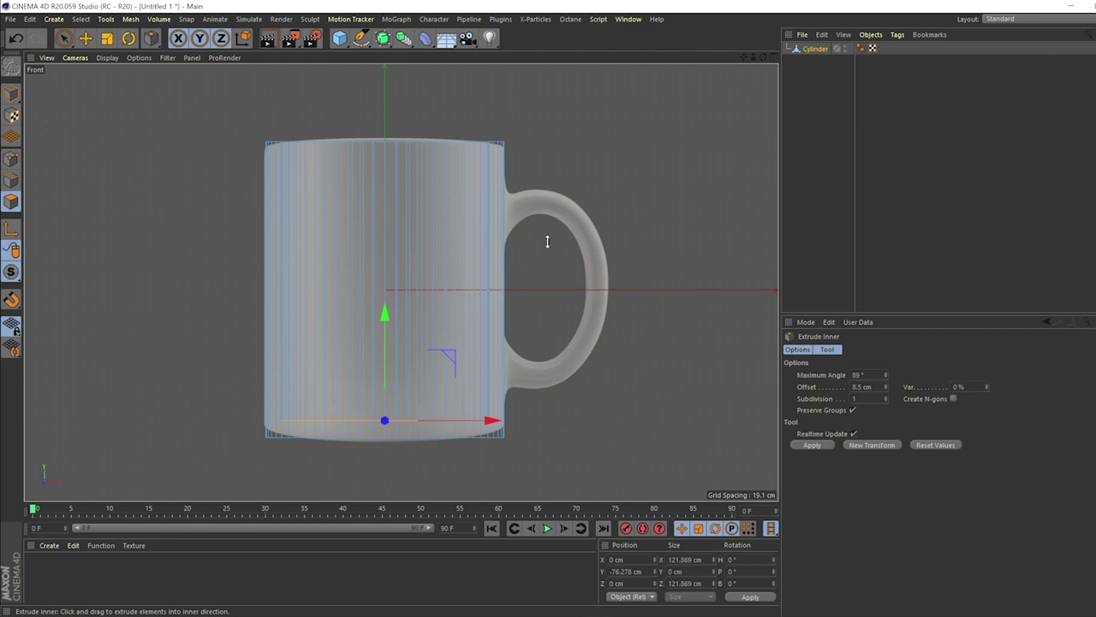
Step: Draw a Bezier spline with the Pen tool tracing the mug handle
click(363, 41)
click(395, 55)
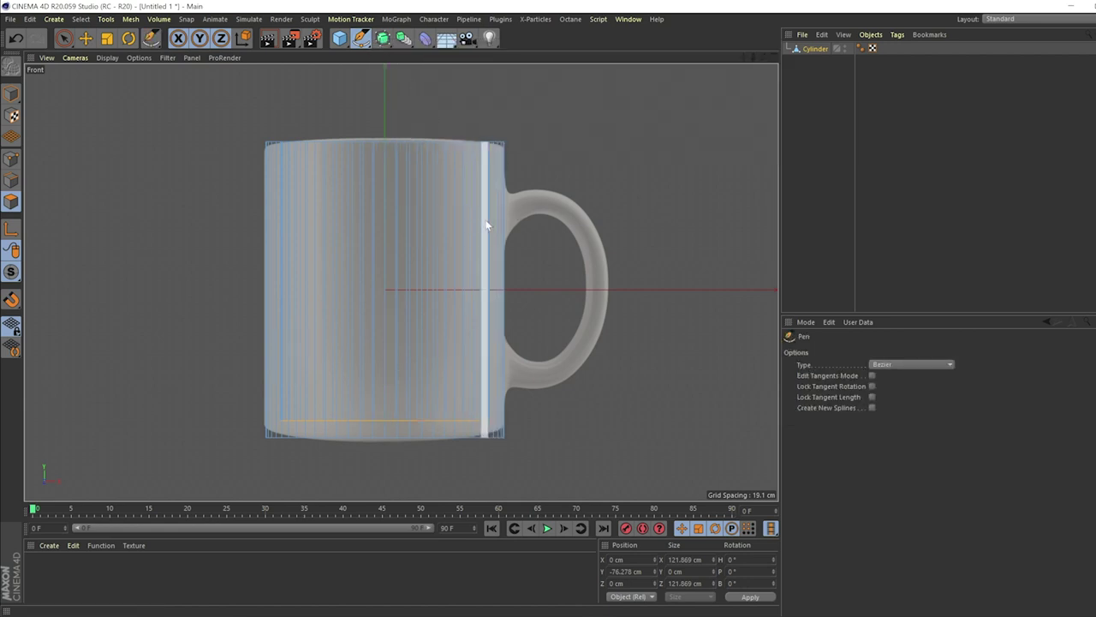
click(485, 221)
drag(537, 201, 545, 206)
drag(598, 279, 606, 351)
drag(523, 378, 516, 382)
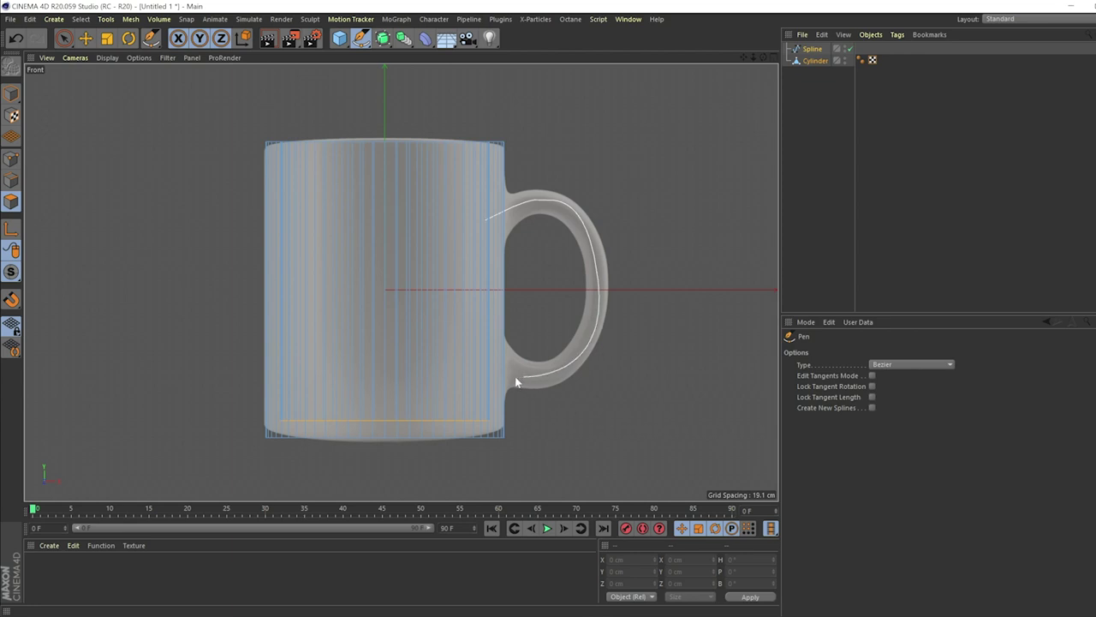
click(488, 316)
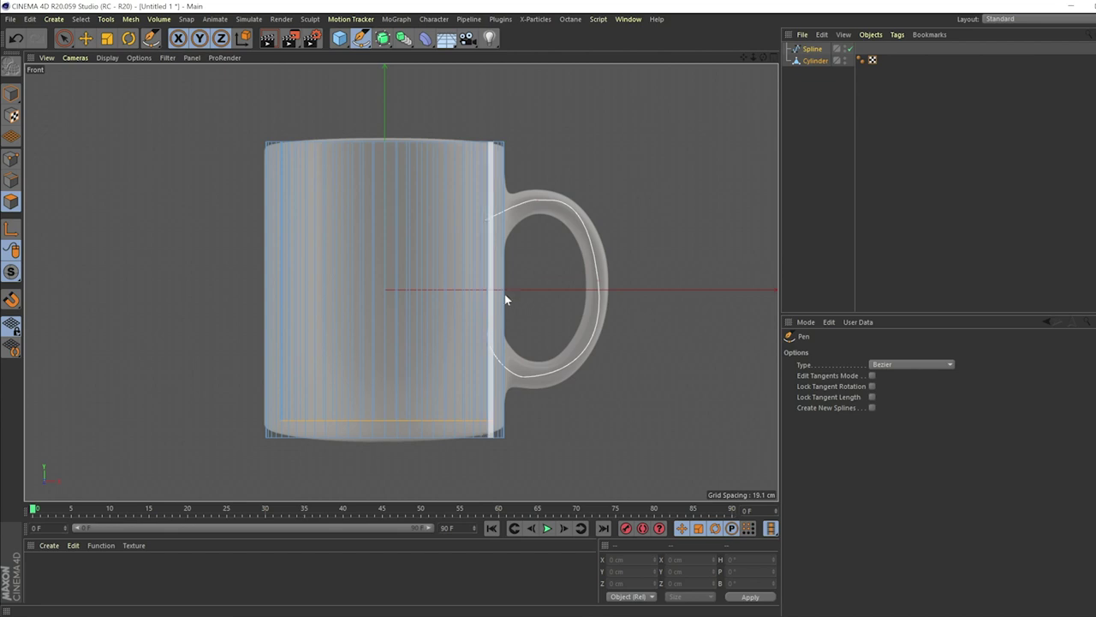
Step: Check the handle spline in the perspective and four-view layouts
middle_click(530, 236)
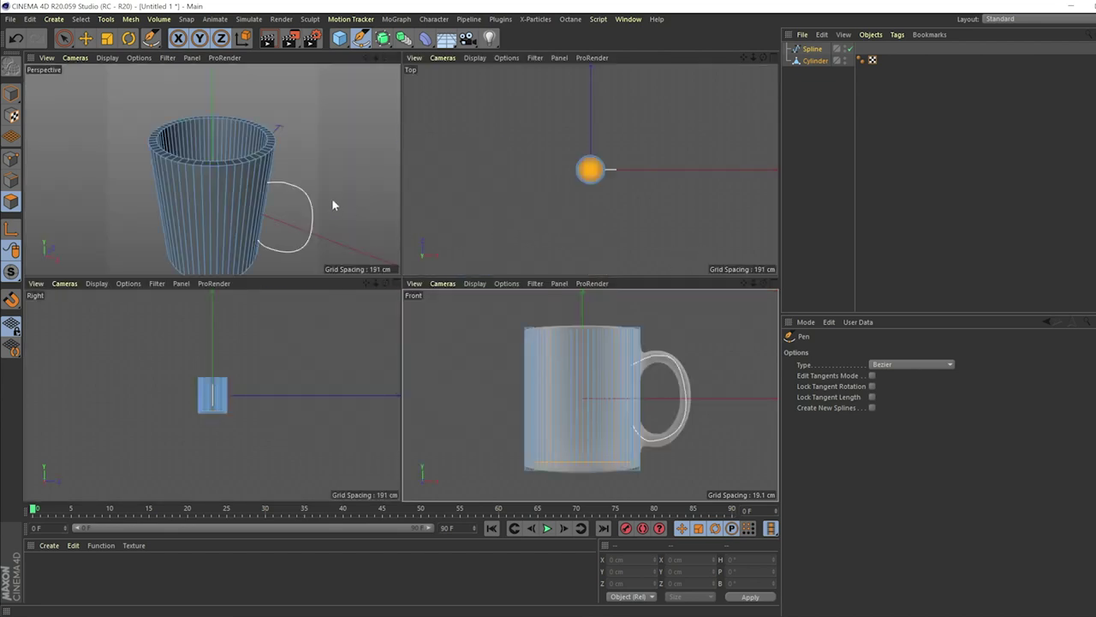
middle_click(331, 203)
alt+drag(480, 283, 413, 273)
middle_click(474, 247)
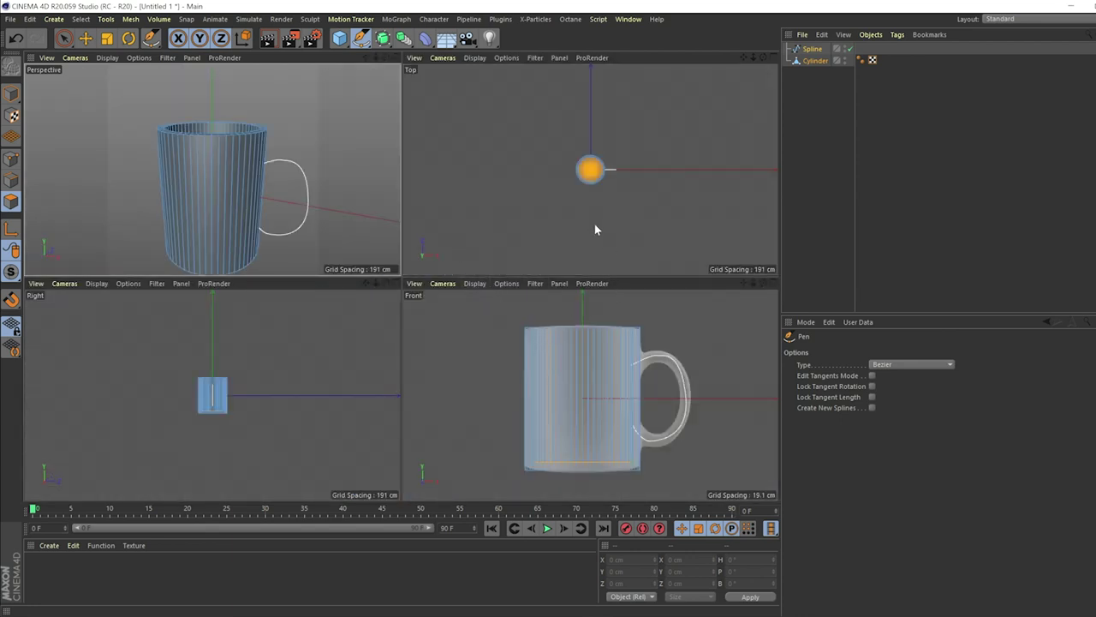
middle_click(203, 140)
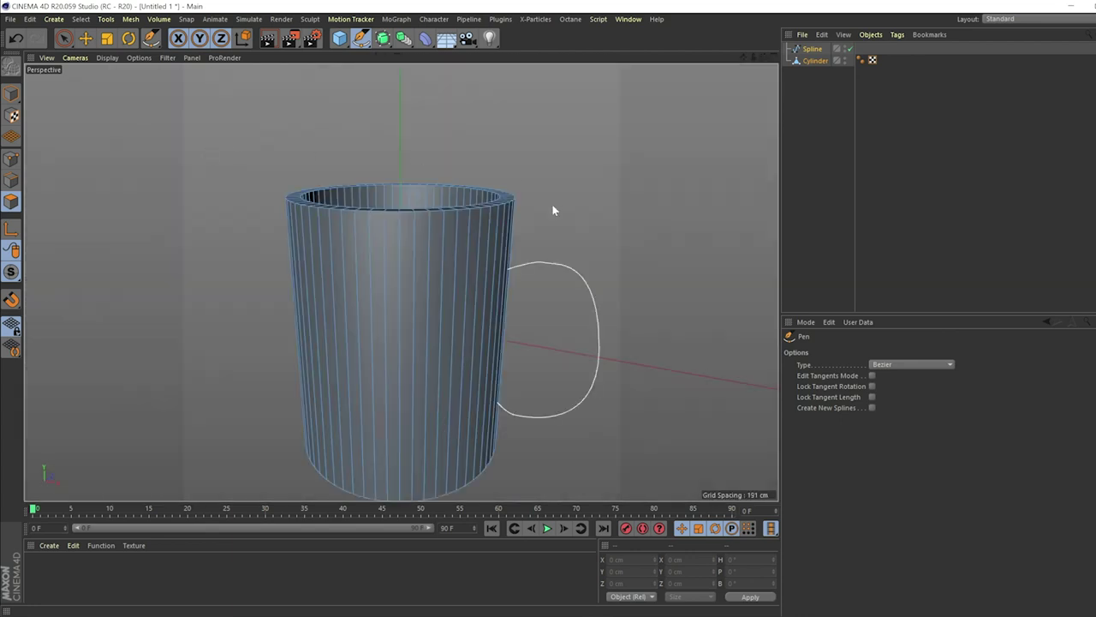
middle_click(510, 295)
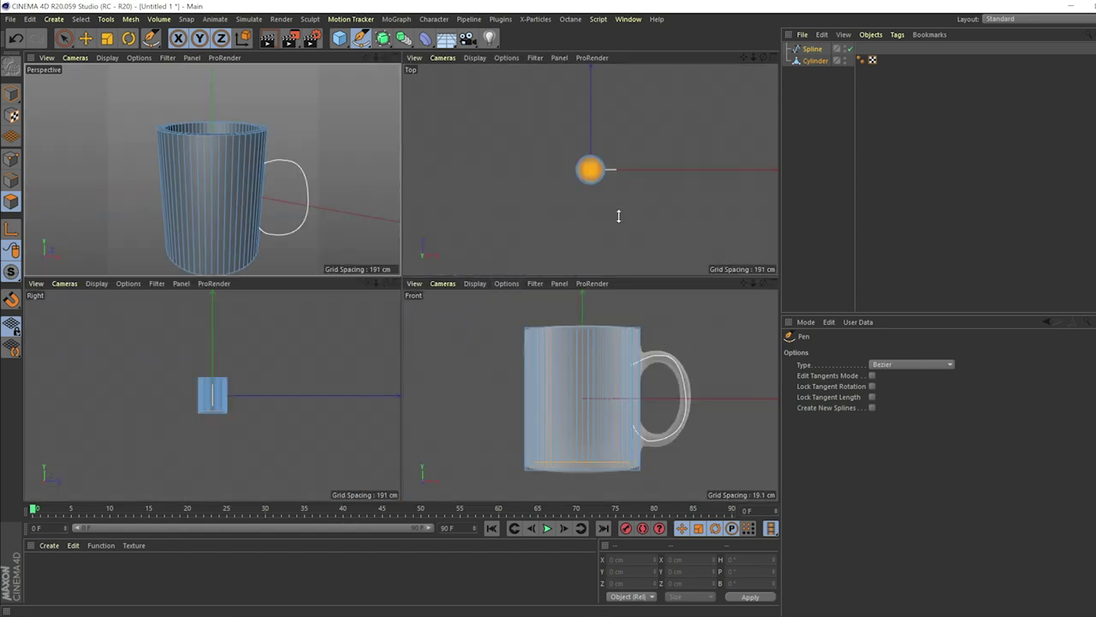
Step: Nest a Volume Builder under a Volume Mesher holding the spline and cylinder
click(804, 86)
drag(403, 38, 565, 142)
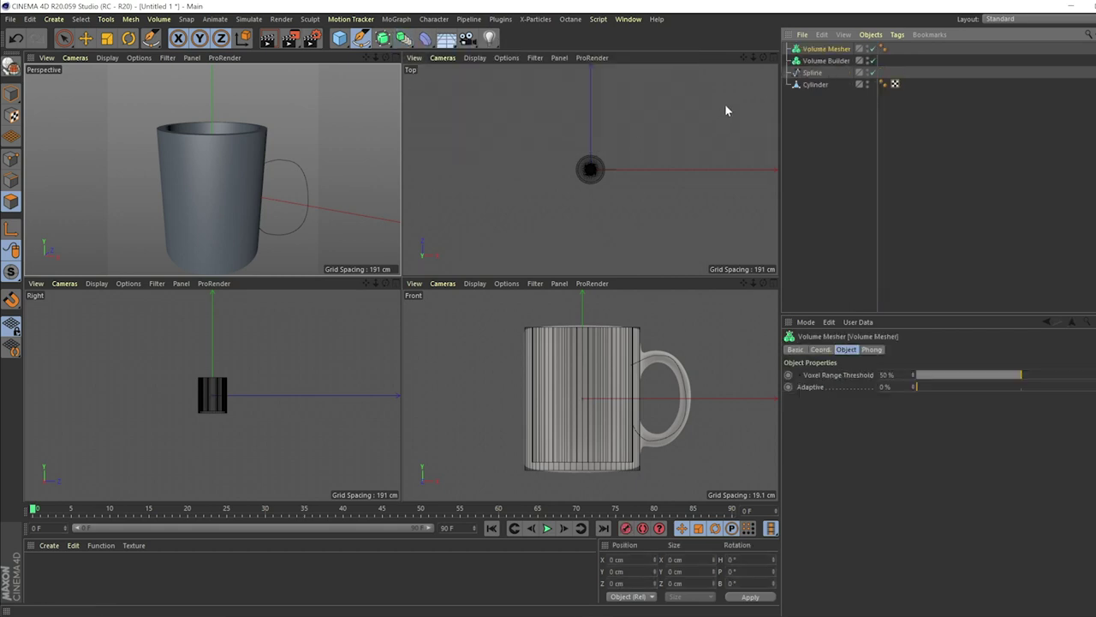
click(833, 64)
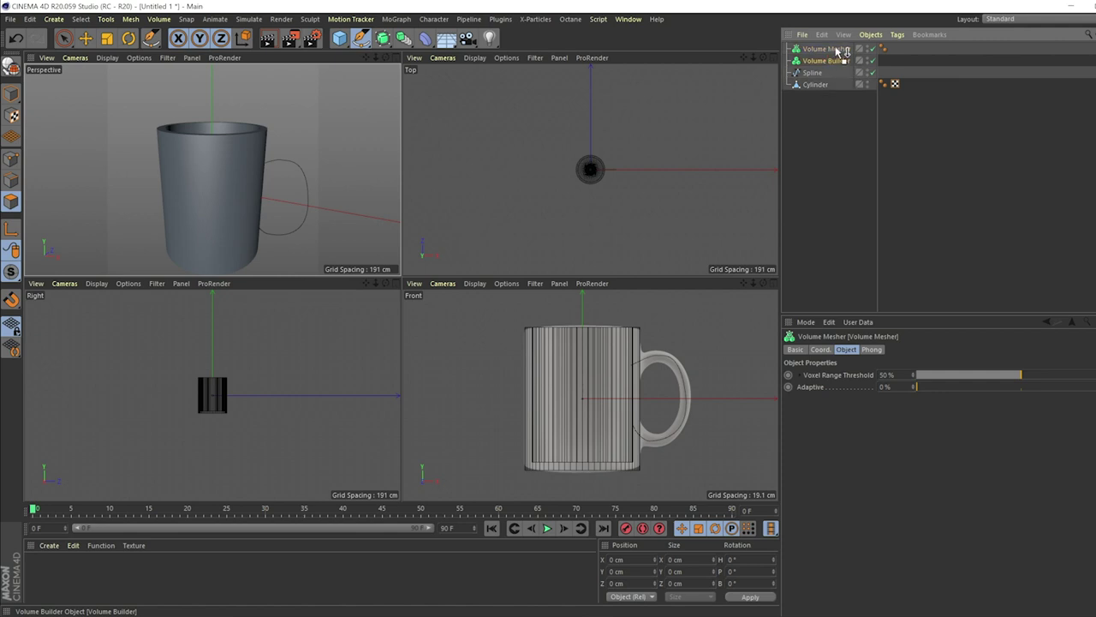
drag(837, 49, 836, 51)
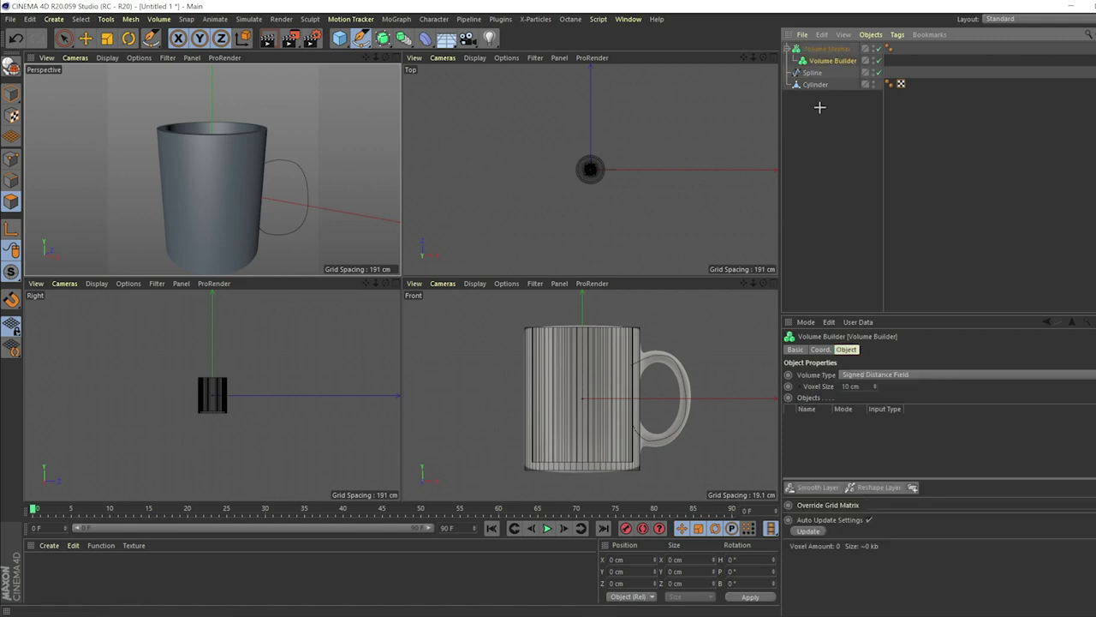
drag(820, 106, 826, 61)
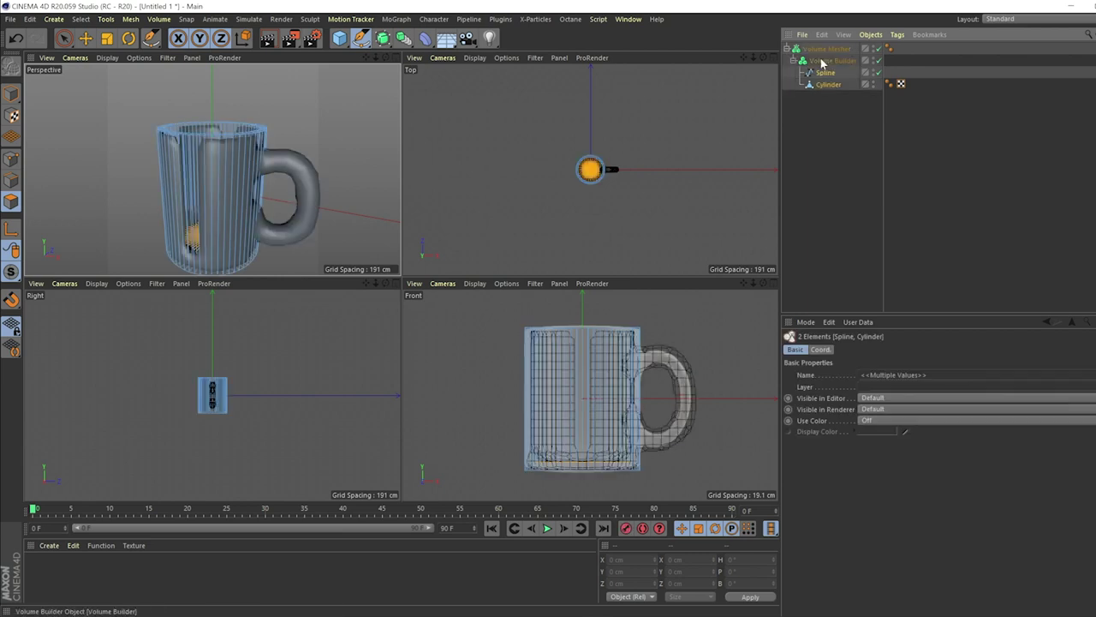
click(824, 189)
Step: Show wireframe over shading and inspect the fused mug in perspective
alt+drag(266, 204, 279, 235)
click(108, 58)
click(137, 87)
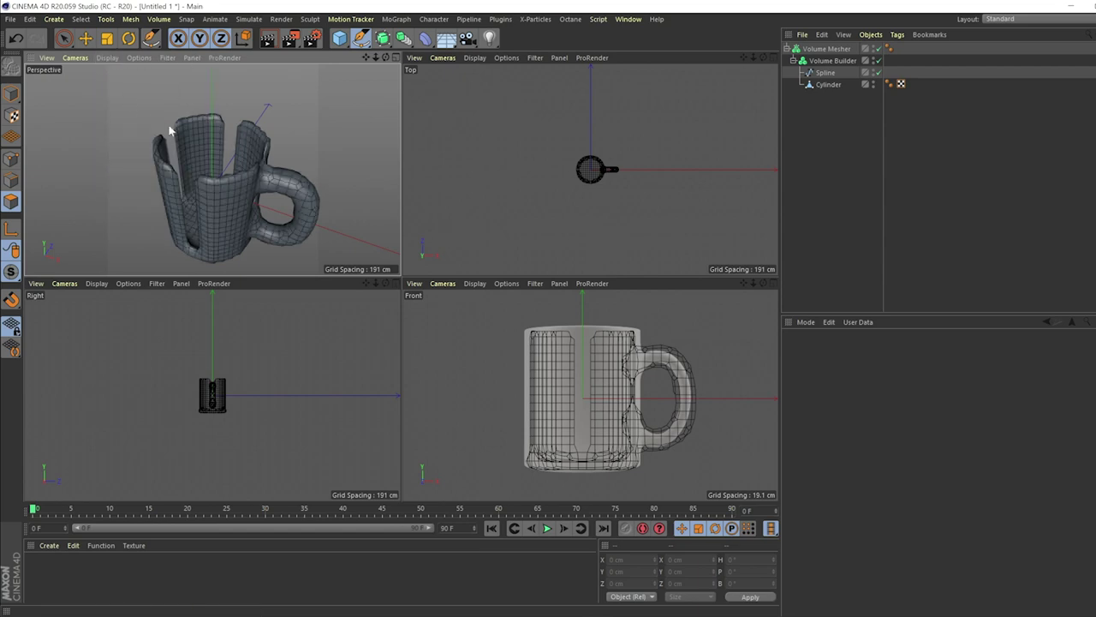
middle_click(217, 164)
alt+drag(303, 240, 373, 205)
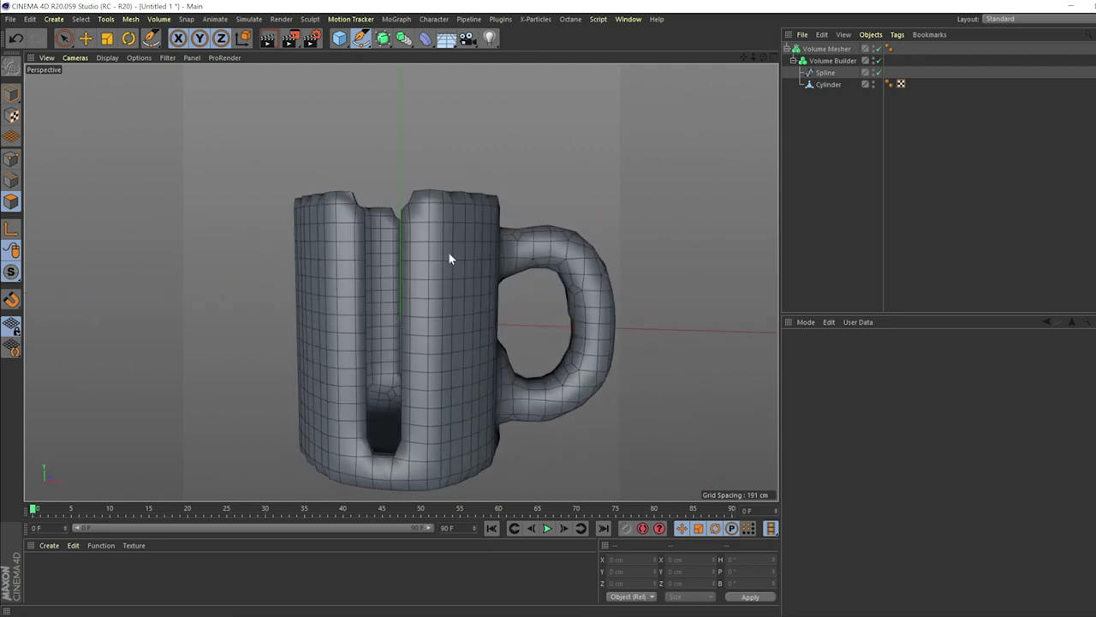
alt+drag(450, 254, 474, 269)
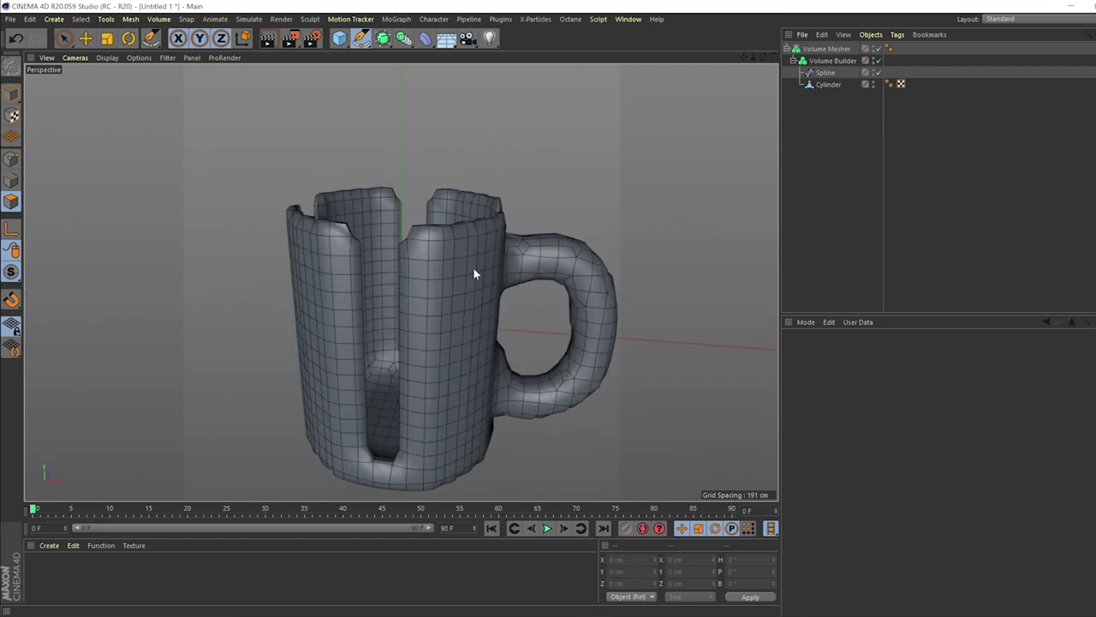
Step: Set the Volume Builder's voxel size, trying 5 cm before settling on 3 cm
click(830, 63)
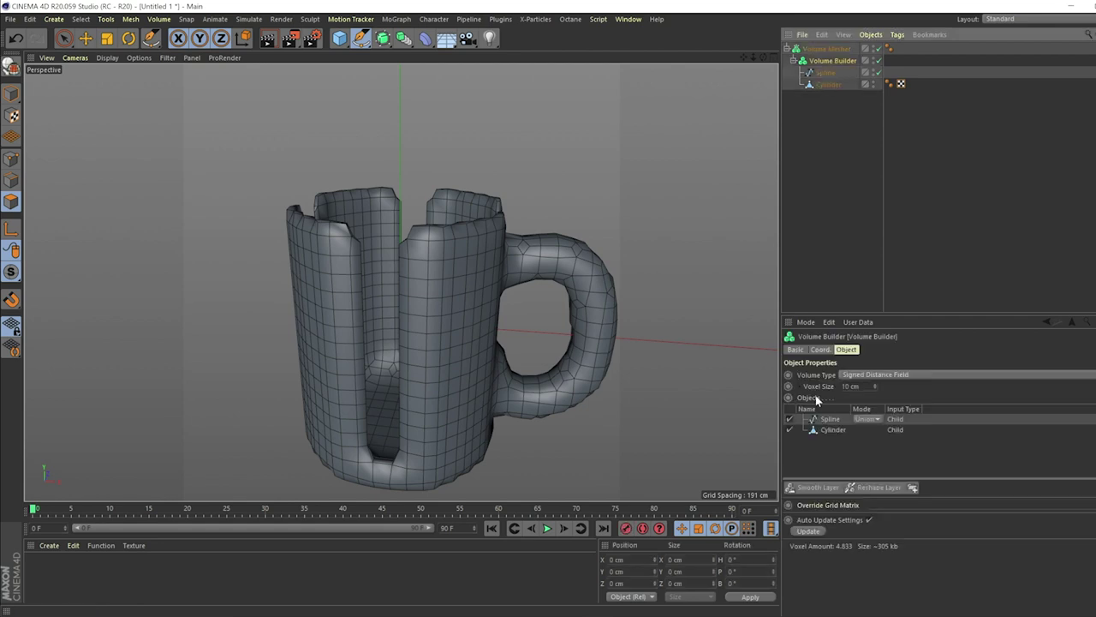
text(5)
key(Return)
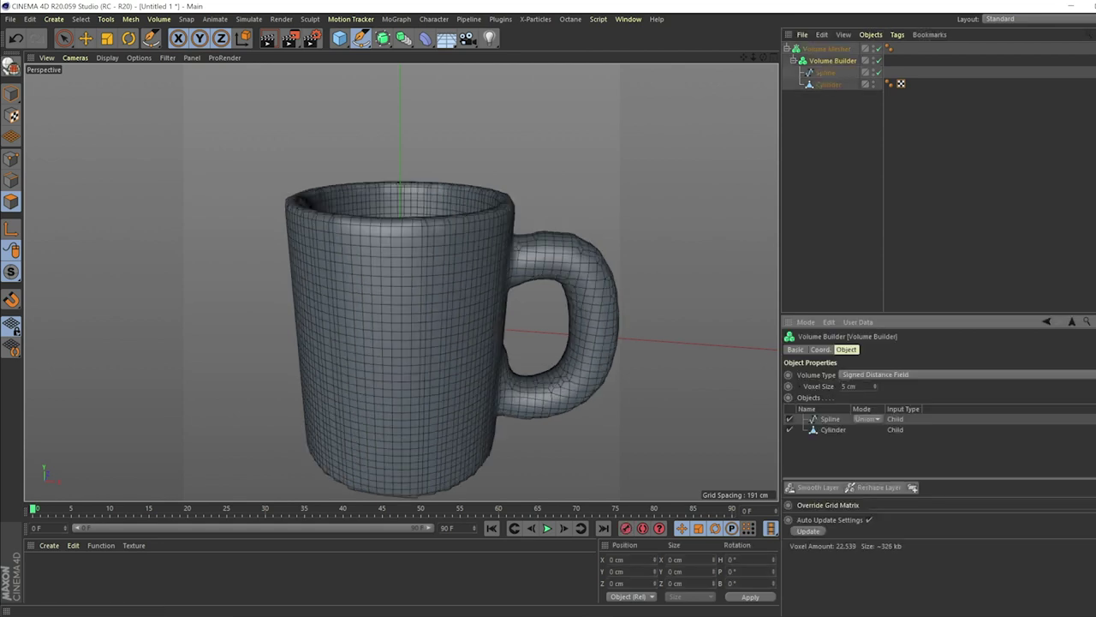
alt+drag(613, 288, 423, 212)
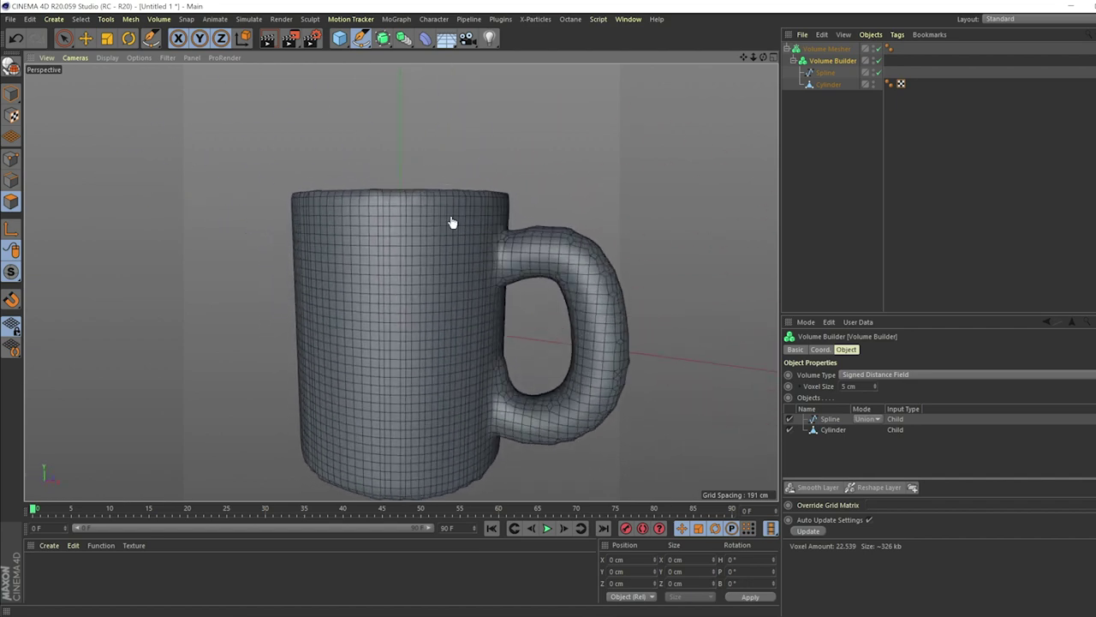
alt+drag(512, 200, 527, 258)
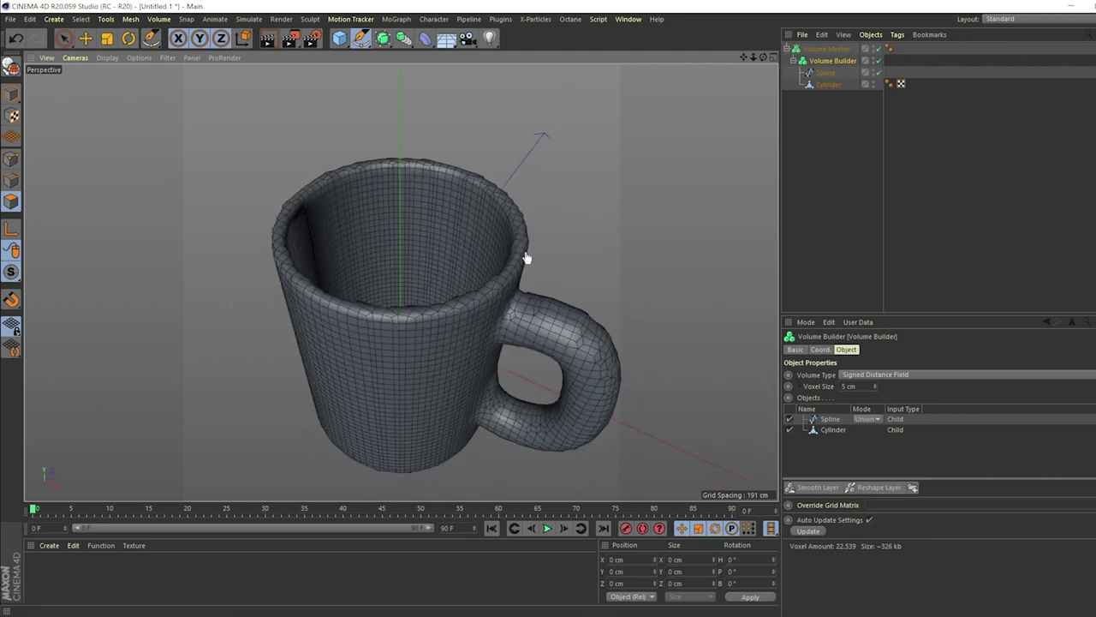
click(848, 386)
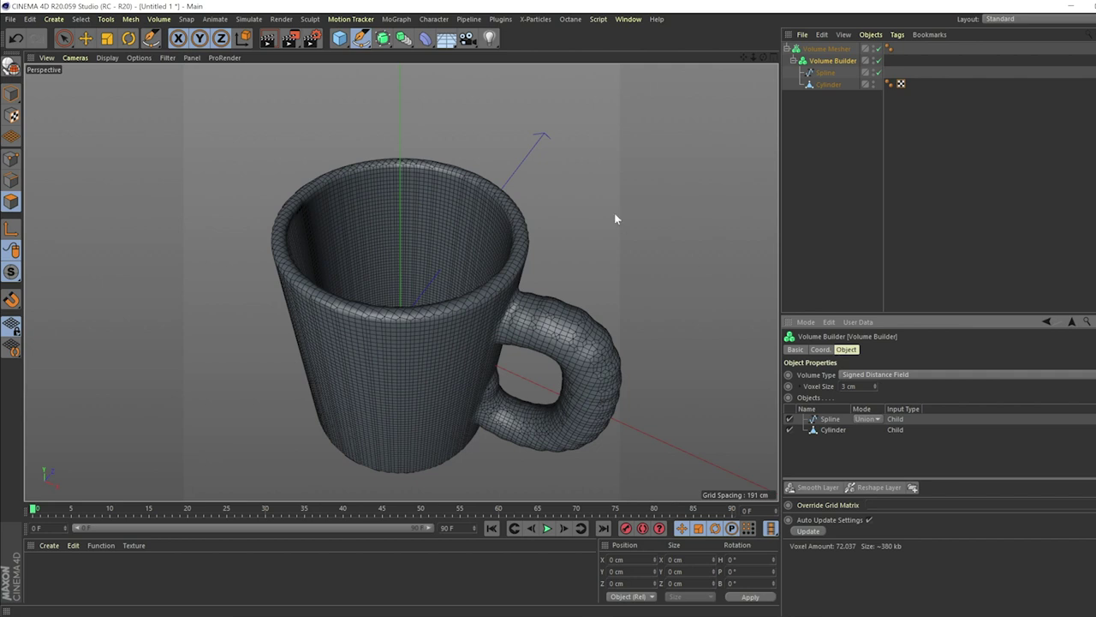
Step: Give the Spline layer Density 1 and a 10 cm radius for the handle
click(824, 420)
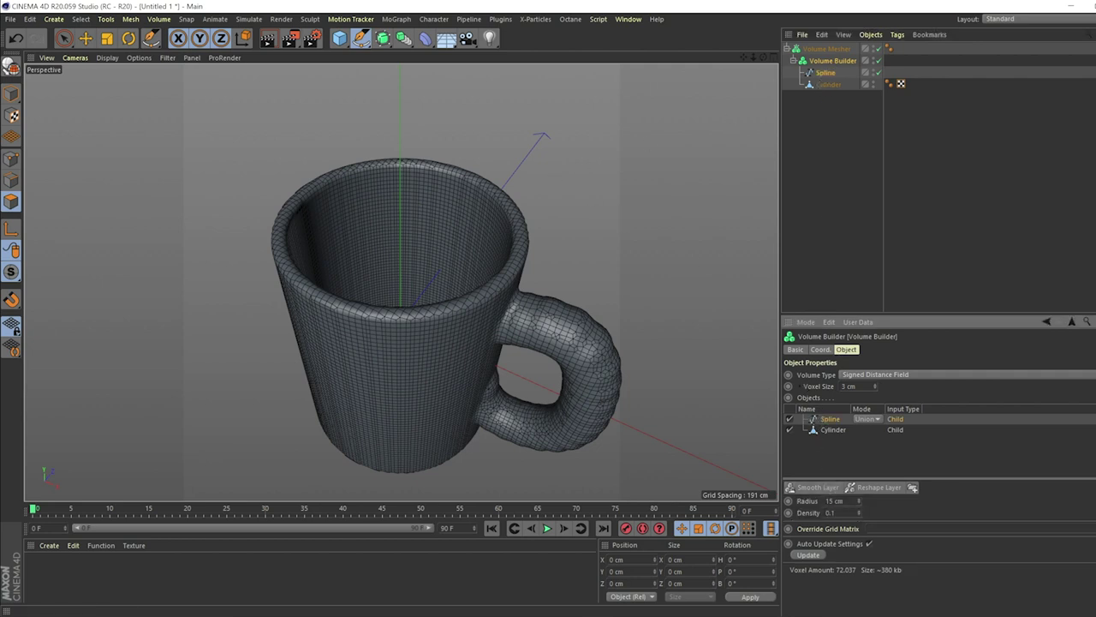
text(1)
key(Return)
alt+drag(342, 312, 561, 341)
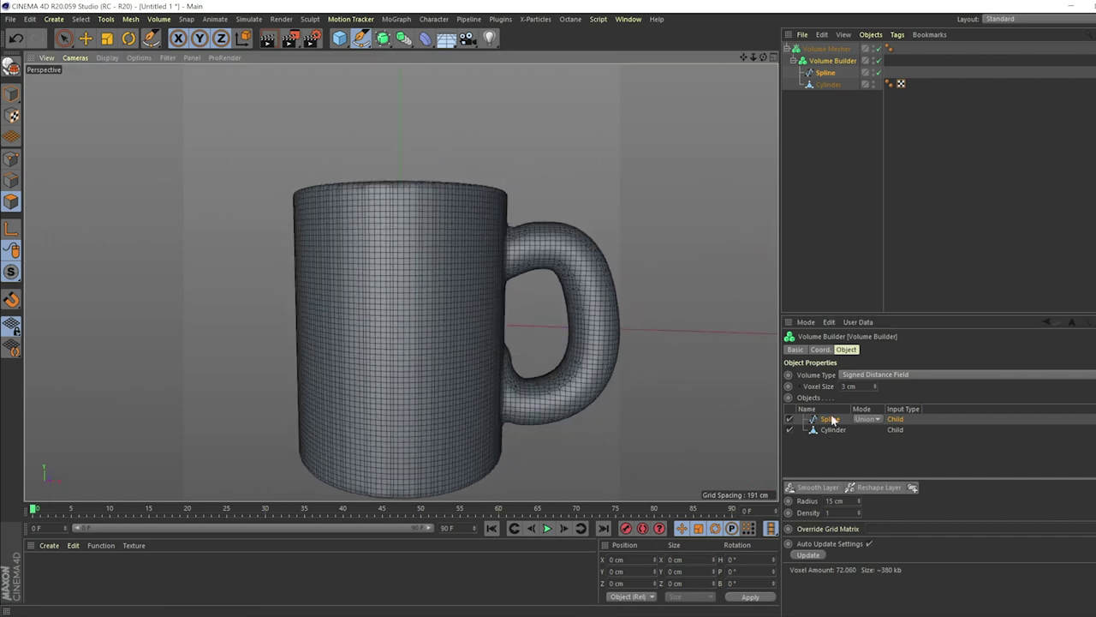
drag(859, 500, 859, 541)
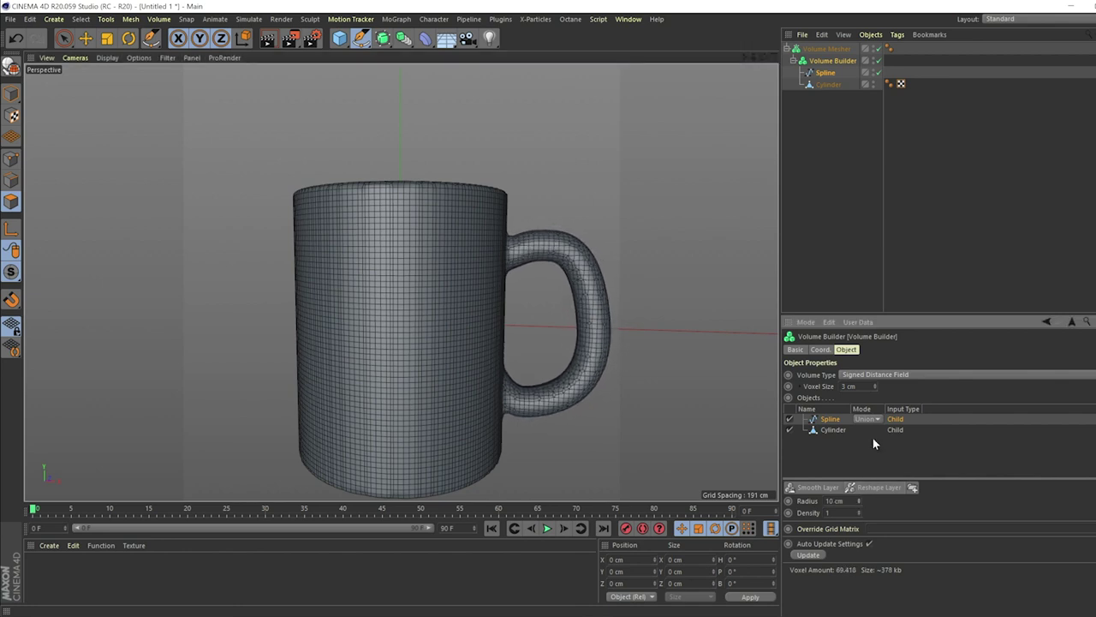
click(843, 75)
Step: In Point mode on the Front view, move the upper handle points onto the mug wall
middle_click(557, 277)
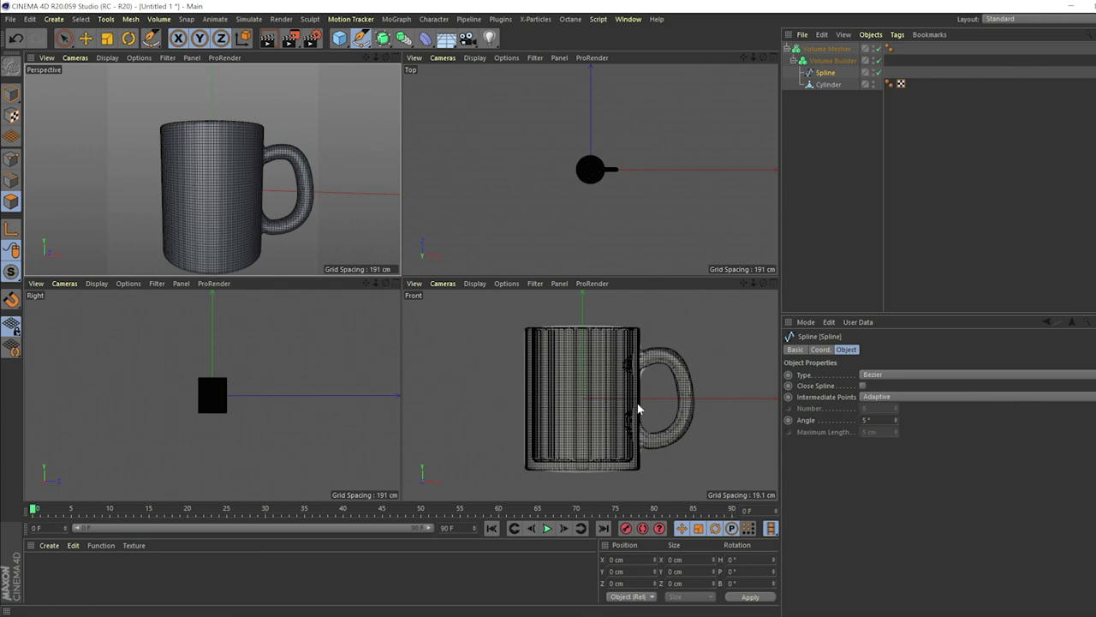
middle_click(557, 362)
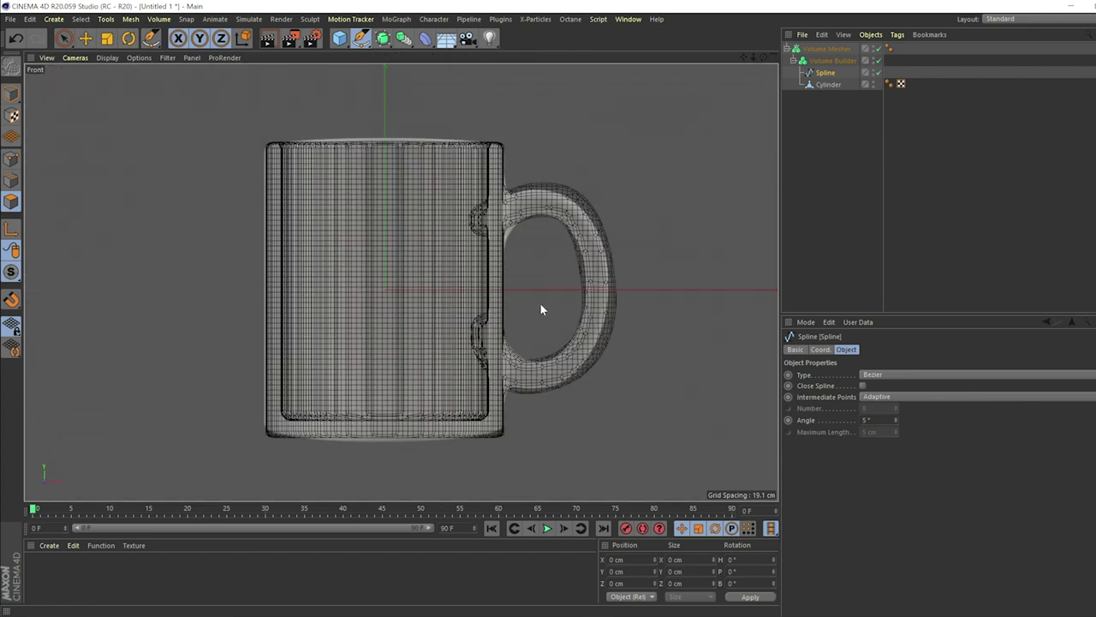
click(13, 160)
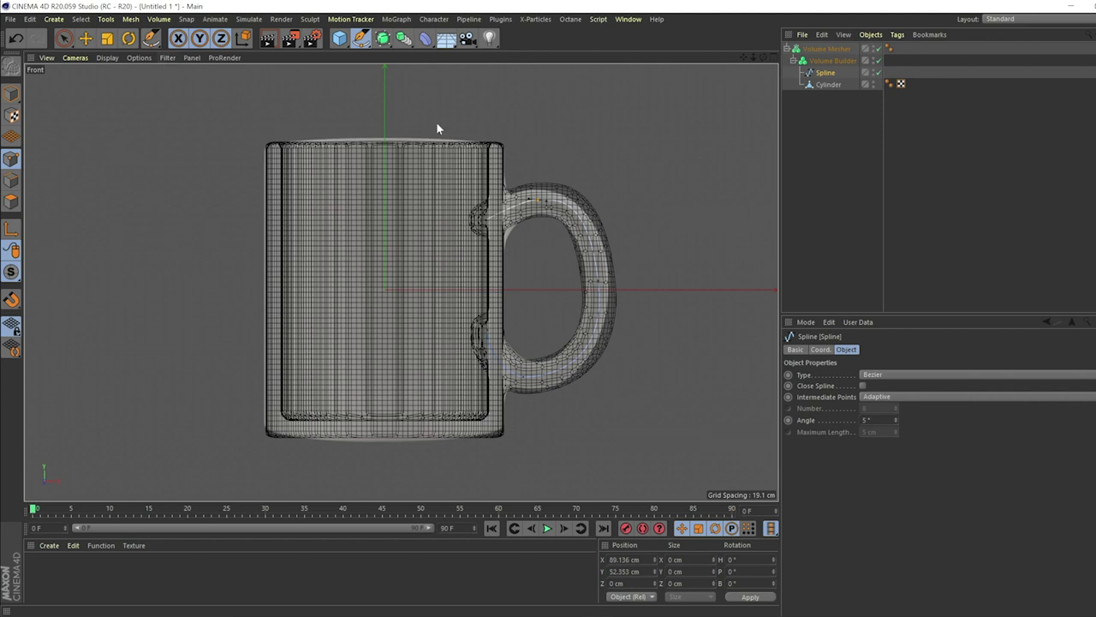
click(599, 284)
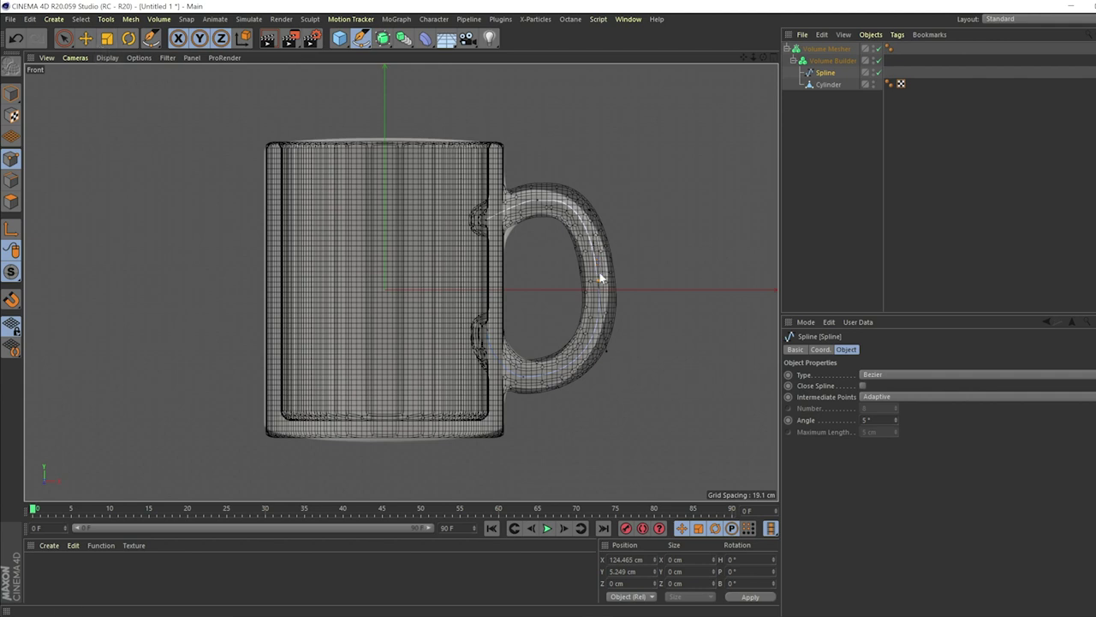
scroll(588, 272, up, 2)
click(615, 387)
drag(617, 386, 591, 224)
drag(603, 187, 605, 226)
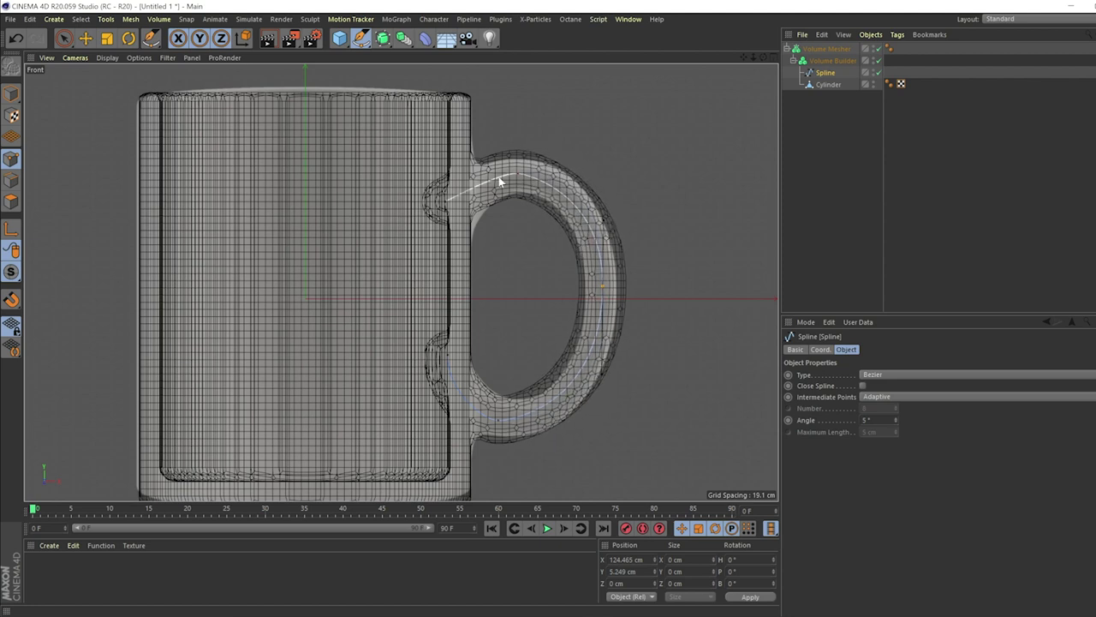
mouse_move(531, 178)
mouse_down()
mouse_move(541, 178)
mouse_move(493, 178)
mouse_move(494, 188)
mouse_move(533, 170)
mouse_up()
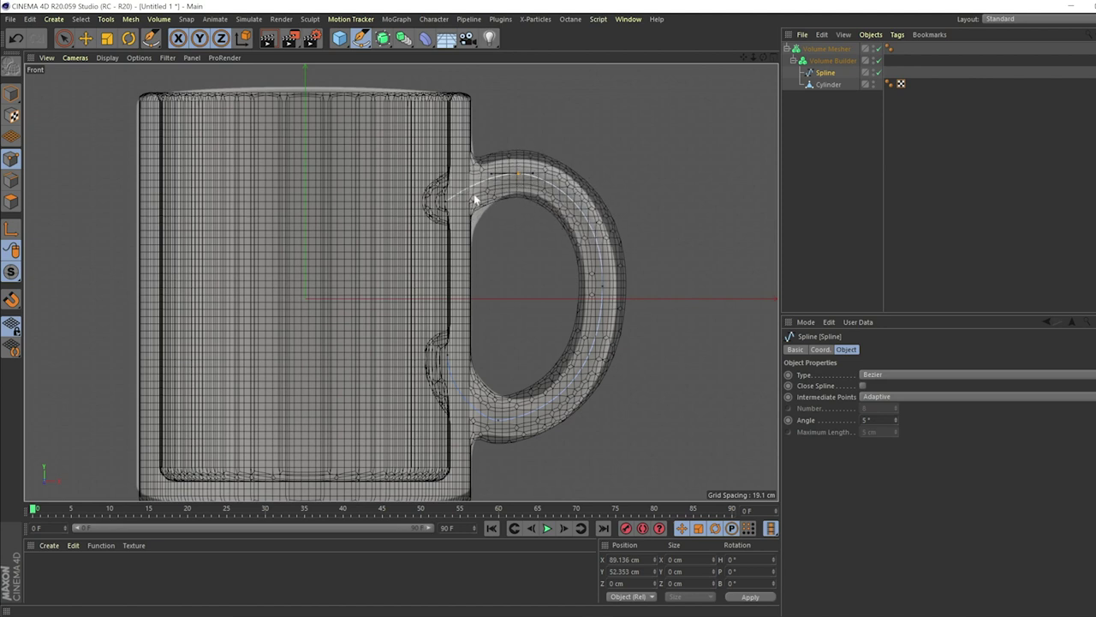
drag(447, 205, 470, 218)
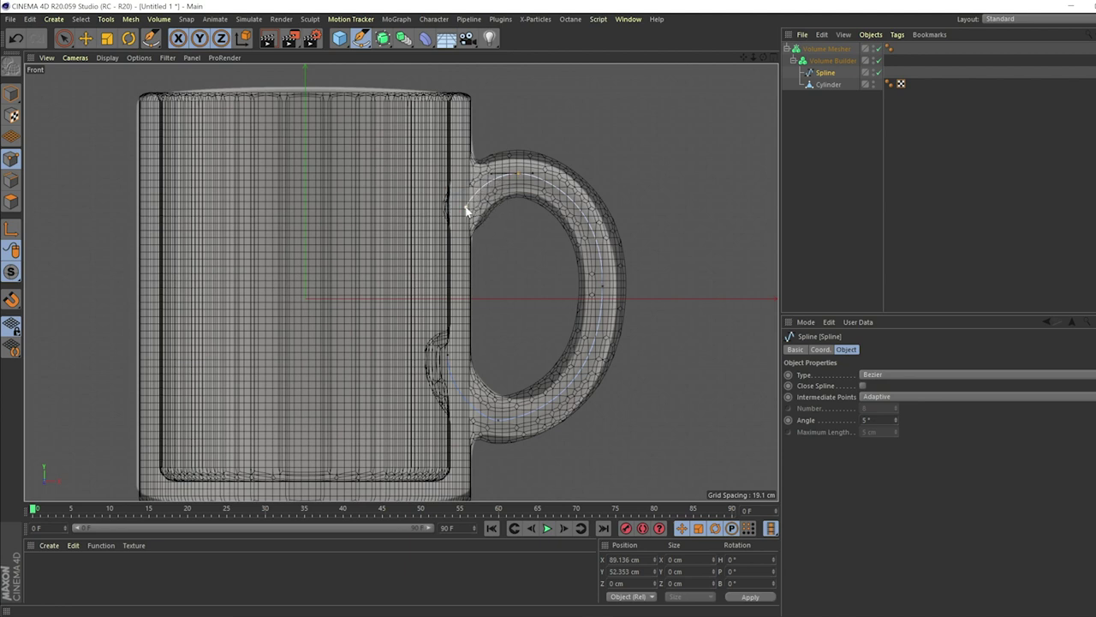
Step: Reposition the lower handle point and tangents so the bottom end joins the wall
drag(455, 369, 459, 379)
drag(505, 425, 517, 419)
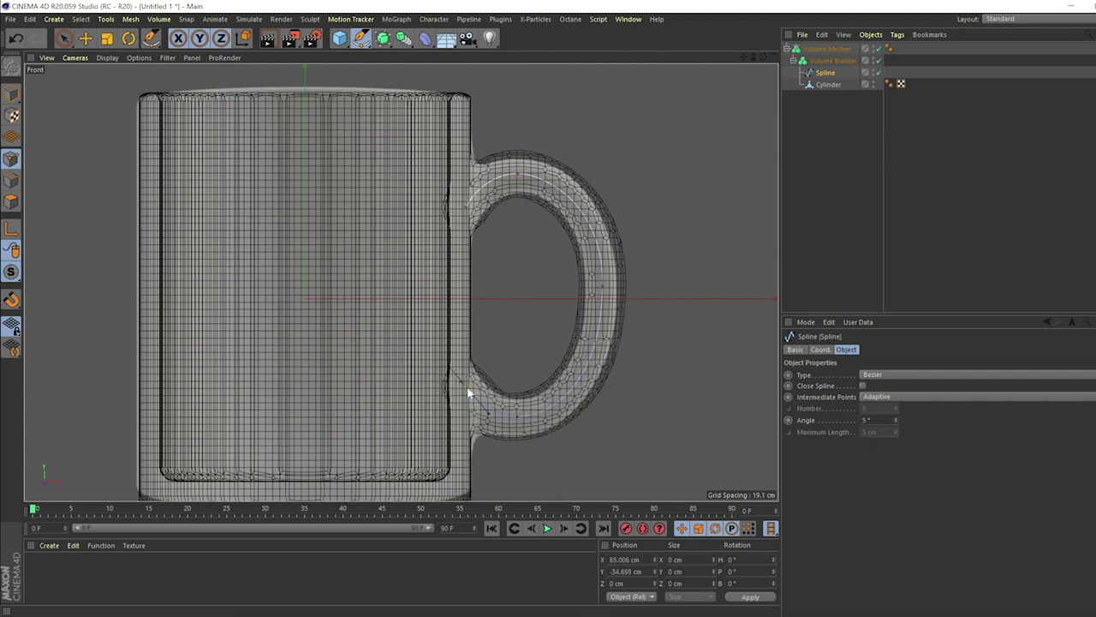
drag(497, 419, 481, 418)
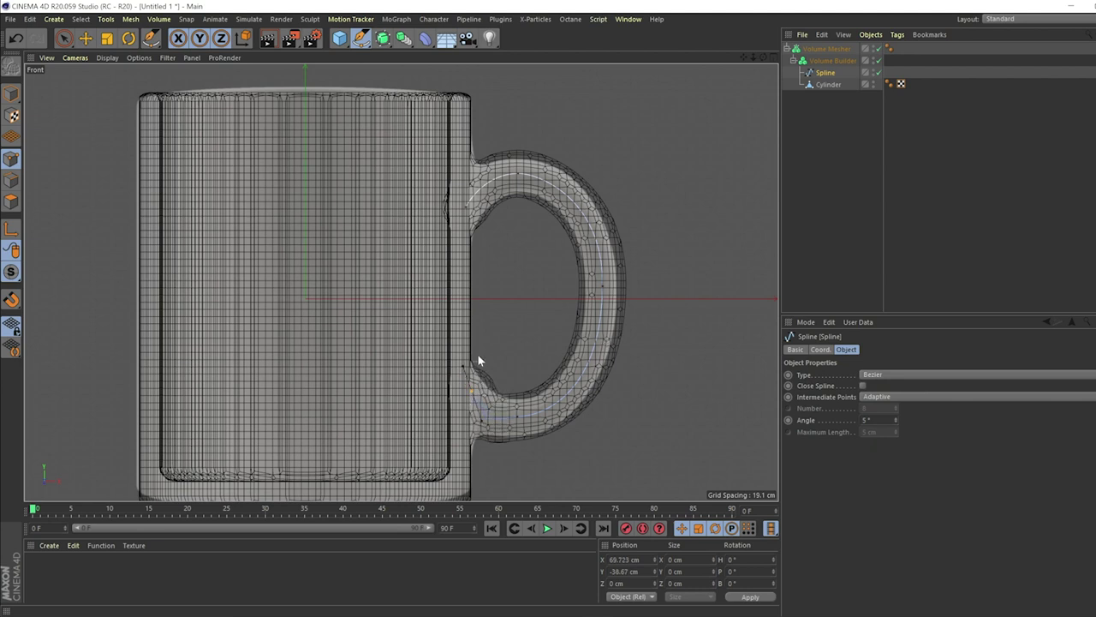
drag(477, 237, 490, 176)
middle_click(374, 239)
middle_click(245, 196)
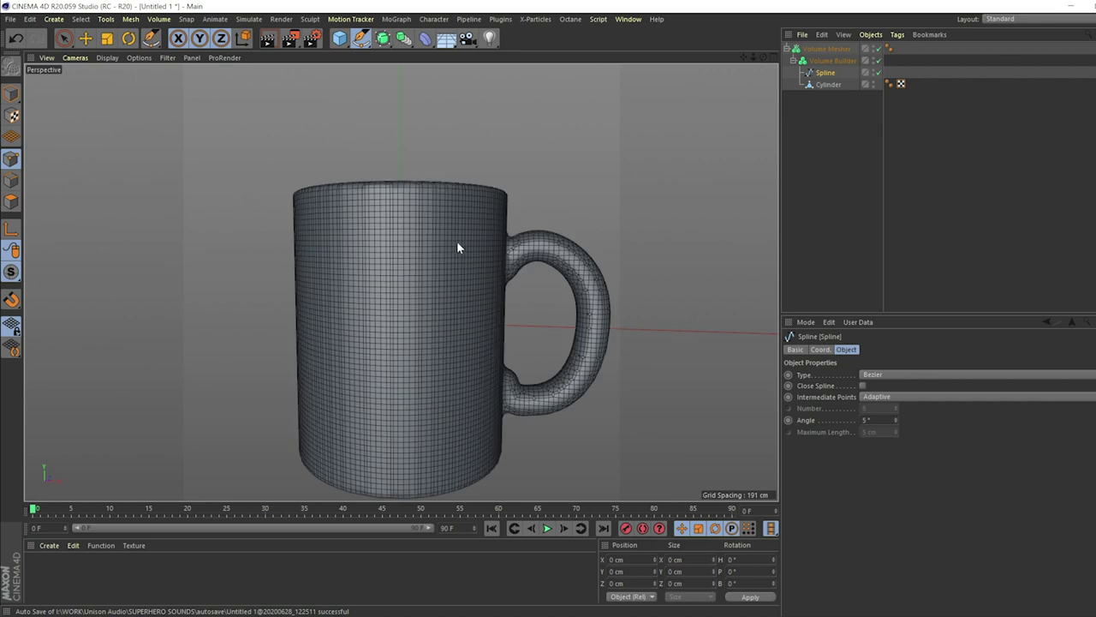
Step: Switch to plain shading and add a Smoothing deformer under the Volume Mesher
click(107, 58)
click(120, 75)
mouse_move(473, 269)
alt+mouse_down()
mouse_move(461, 393)
mouse_move(577, 380)
mouse_move(522, 362)
mouse_move(379, 245)
mouse_move(382, 307)
mouse_move(495, 234)
mouse_move(479, 219)
mouse_move(407, 302)
alt+mouse_up()
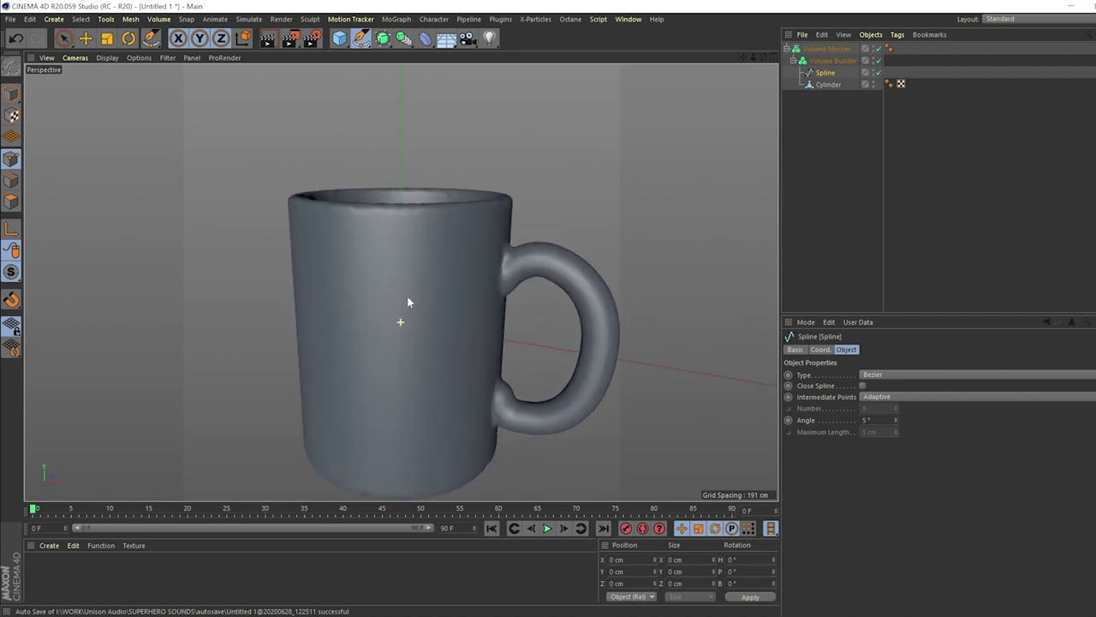
click(425, 38)
click(718, 183)
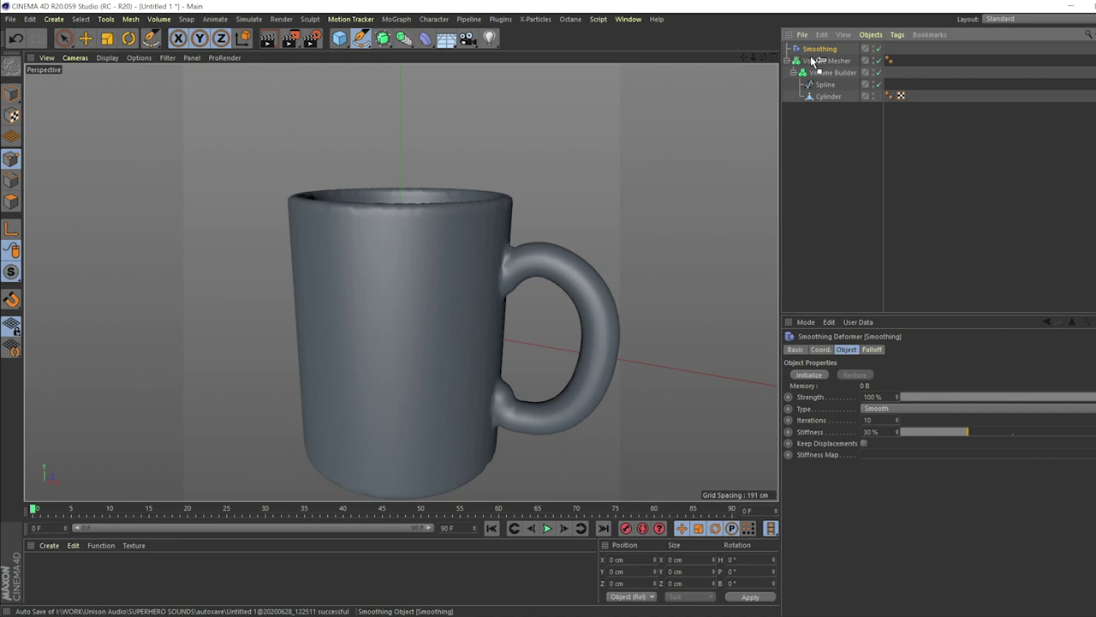
drag(814, 68, 815, 63)
alt+drag(423, 343, 599, 221)
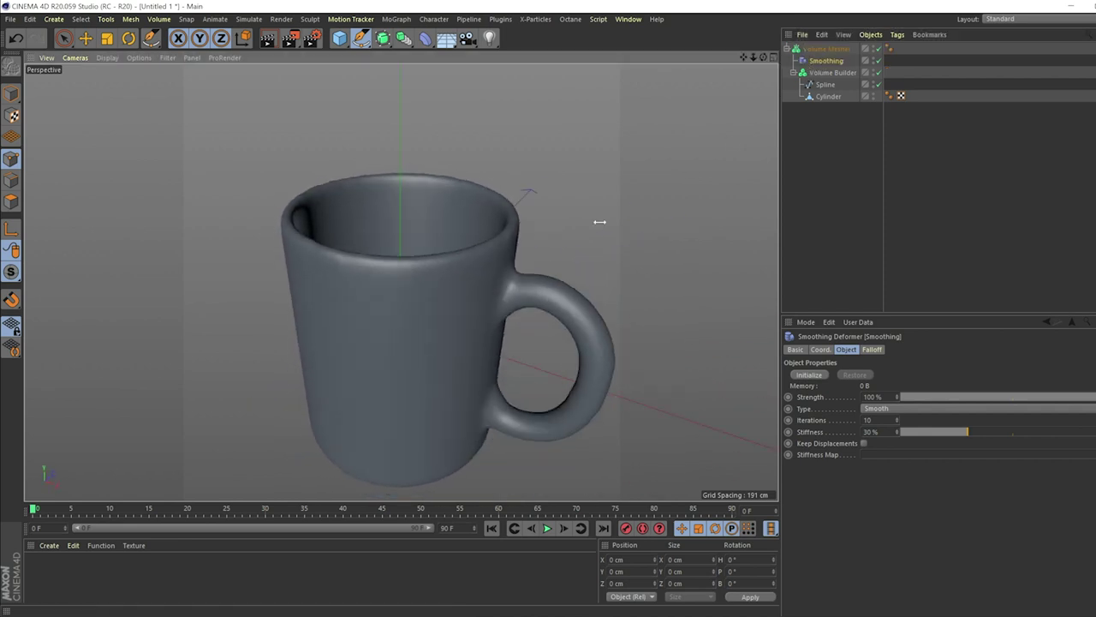
Step: Change the Volume Builder's voxel size to 2 cm
click(824, 73)
click(827, 418)
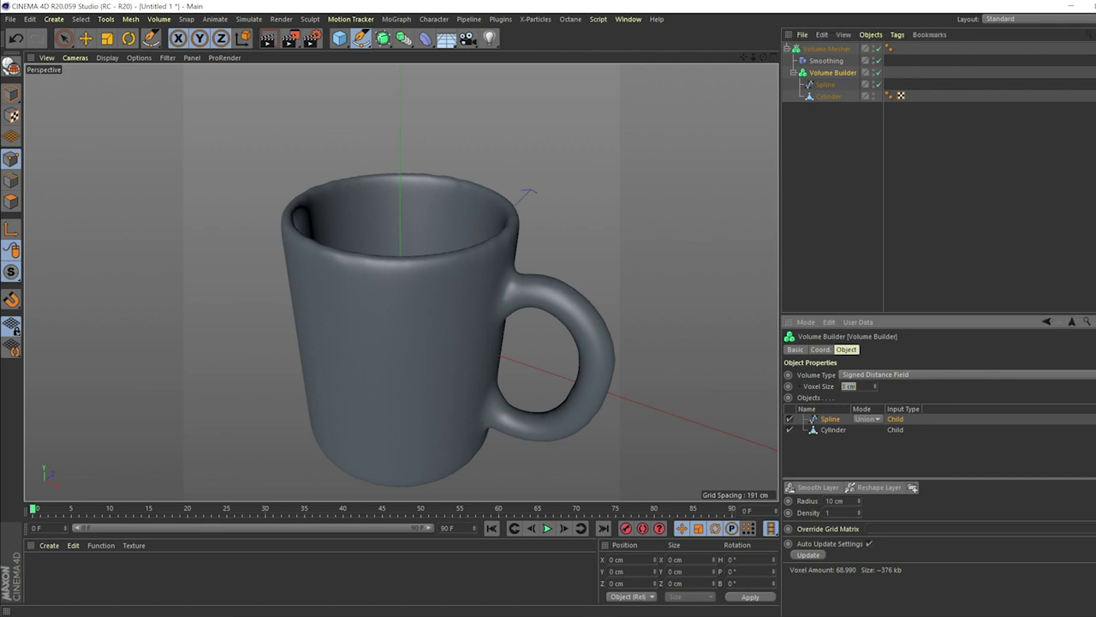
alt+drag(519, 362, 465, 311)
alt+right_drag(465, 311, 382, 392)
alt+drag(382, 391, 466, 378)
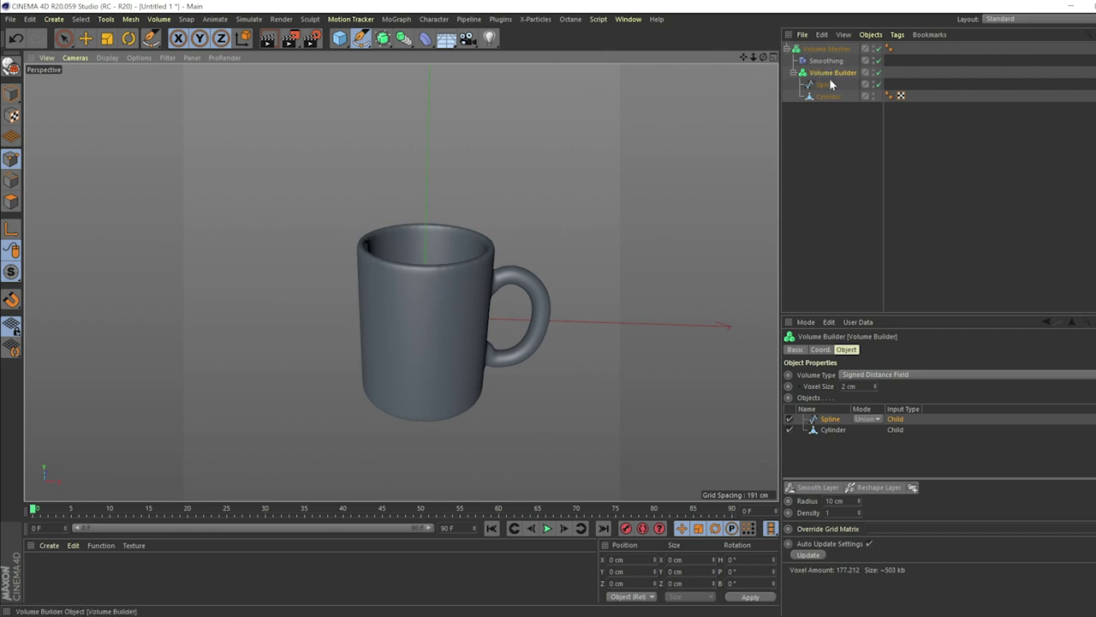
Step: Set the Smoothing deformer's Stiffness to 0% and inspect the smoothed mug
click(827, 61)
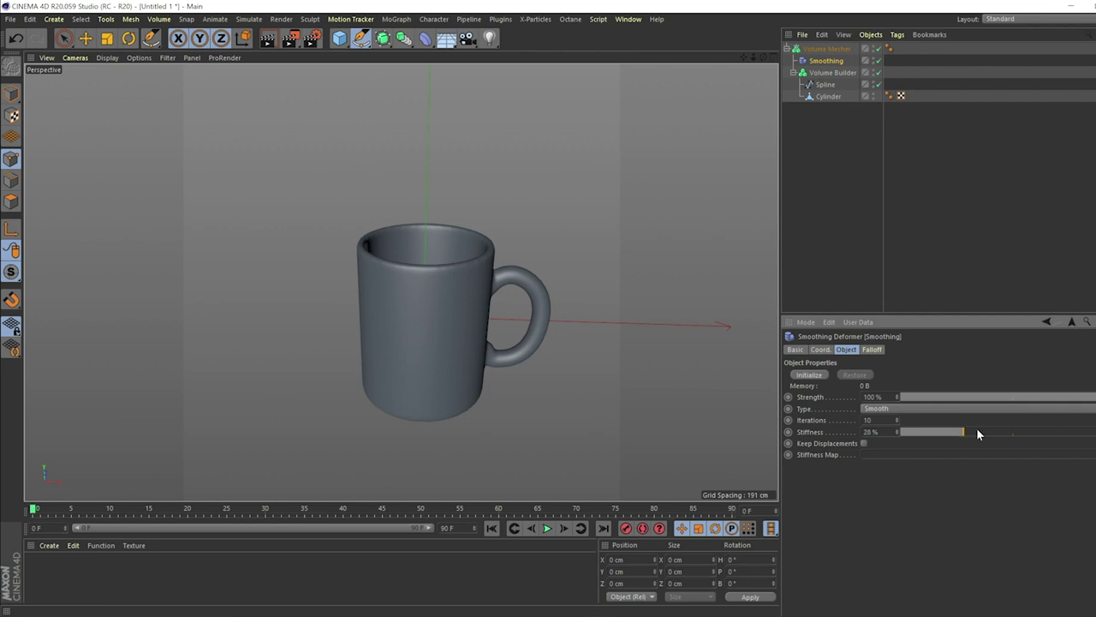
drag(989, 433, 810, 427)
alt+drag(514, 292, 304, 167)
alt+drag(412, 270, 172, 142)
click(107, 58)
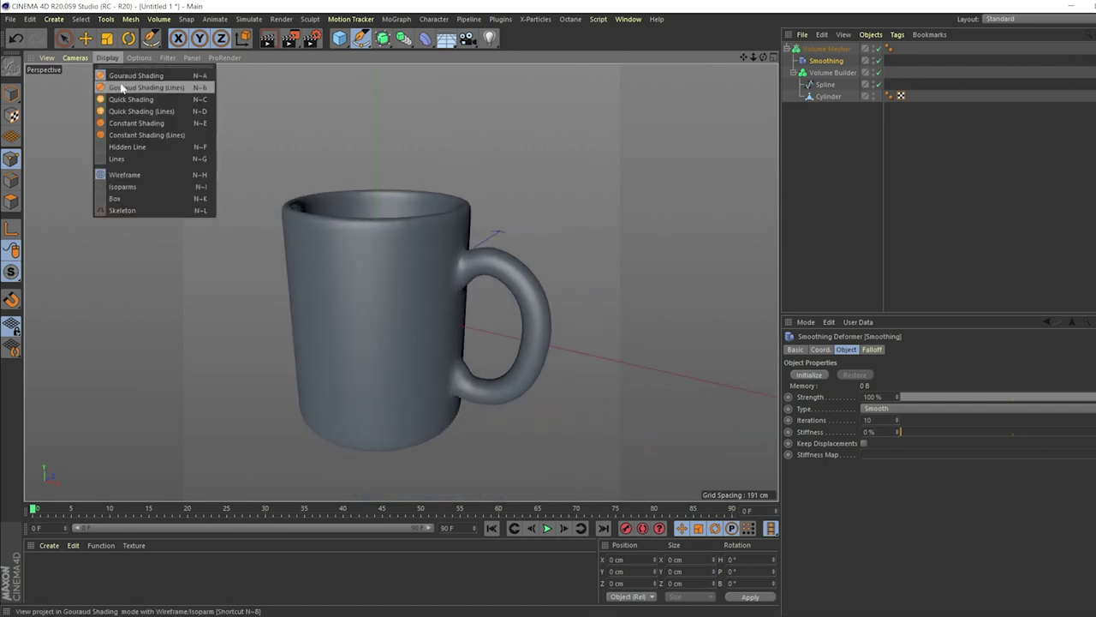
click(137, 83)
mouse_move(384, 246)
alt+mouse_down()
mouse_move(379, 372)
mouse_move(379, 321)
alt+mouse_up()
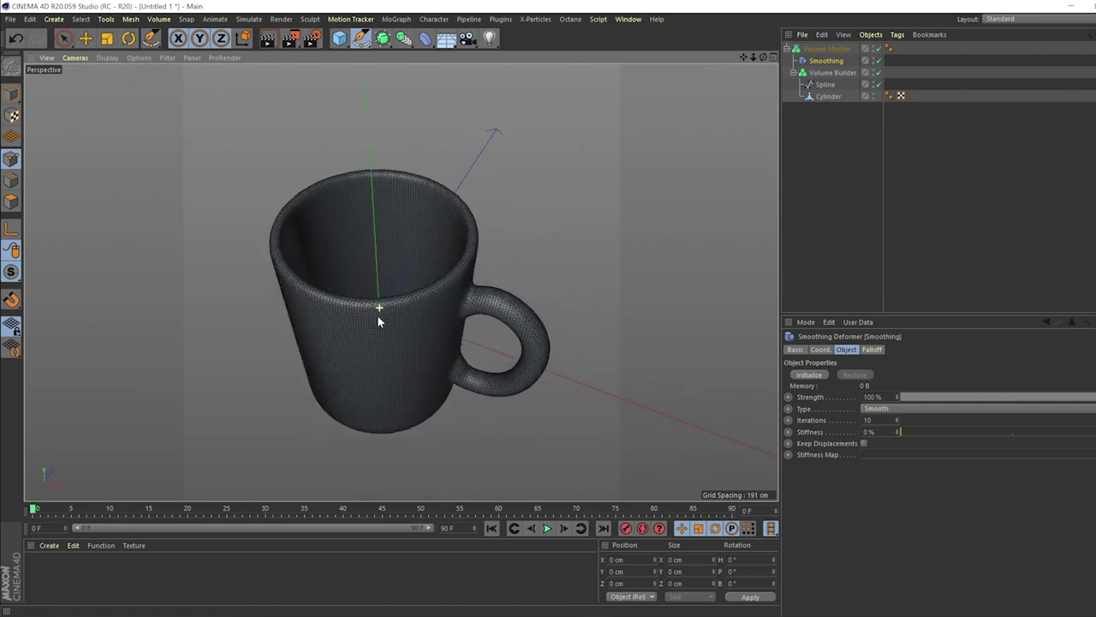
click(107, 57)
click(111, 57)
click(111, 57)
click(111, 73)
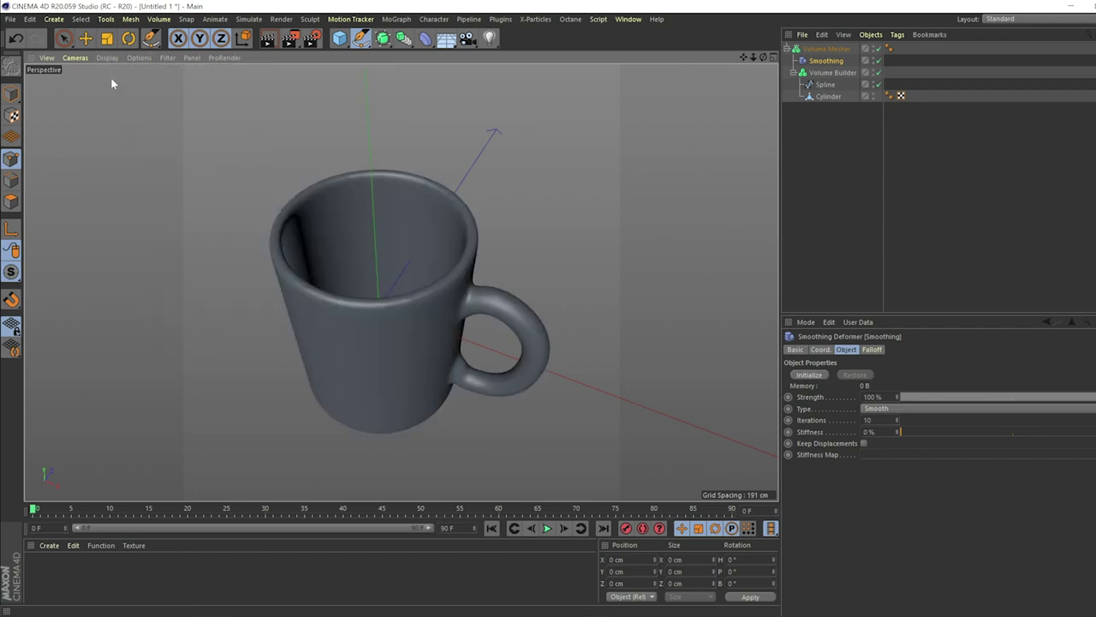
alt+drag(387, 366, 416, 342)
scroll(421, 301, up, 5)
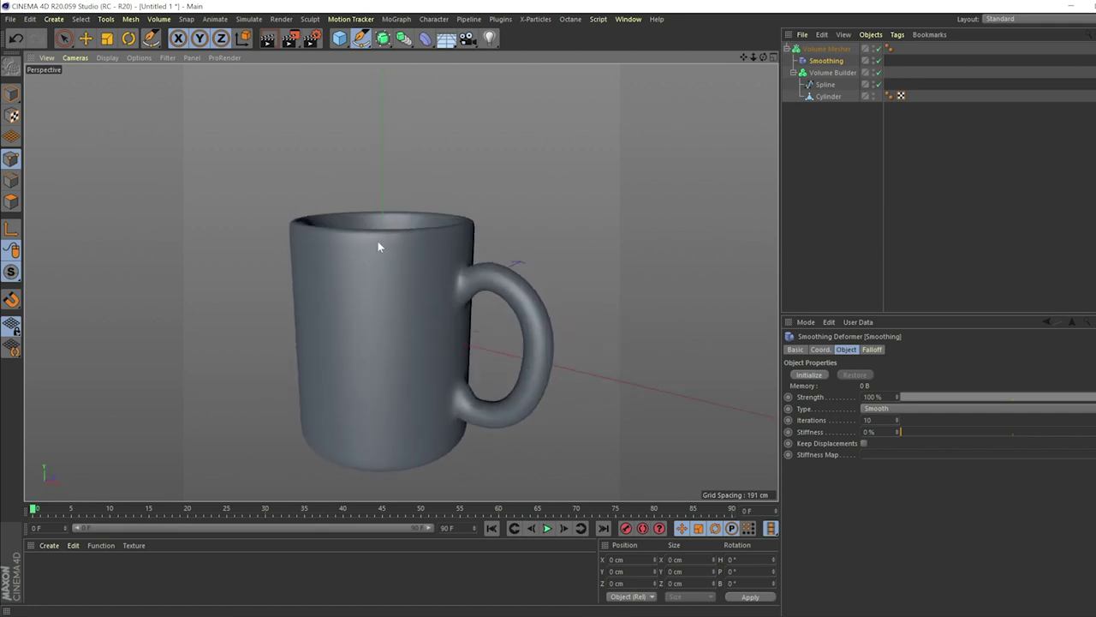
scroll(378, 247, up, 6)
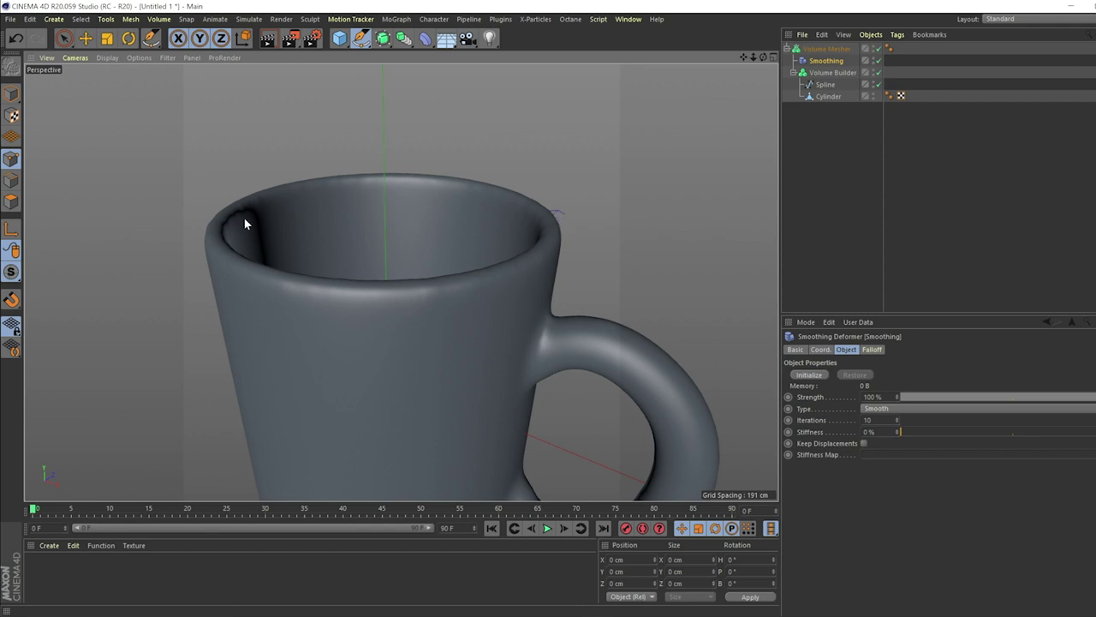
scroll(492, 286, down, 4)
mouse_move(488, 306)
alt+mouse_down()
mouse_move(479, 269)
mouse_move(472, 281)
mouse_move(566, 318)
mouse_move(504, 430)
mouse_move(489, 323)
alt+mouse_up()
scroll(472, 281, down, 3)
alt+middle_drag(489, 323, 433, 336)
alt+drag(432, 336, 468, 380)
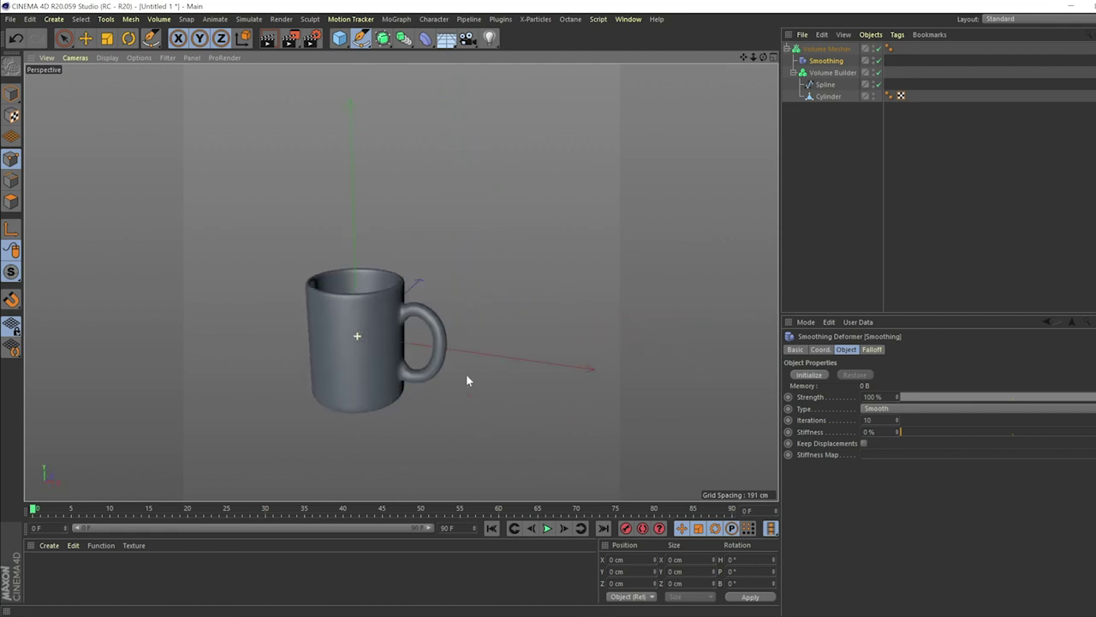
Step: Bake the Volume Mesher into a polygon object with Current State to Object
click(826, 50)
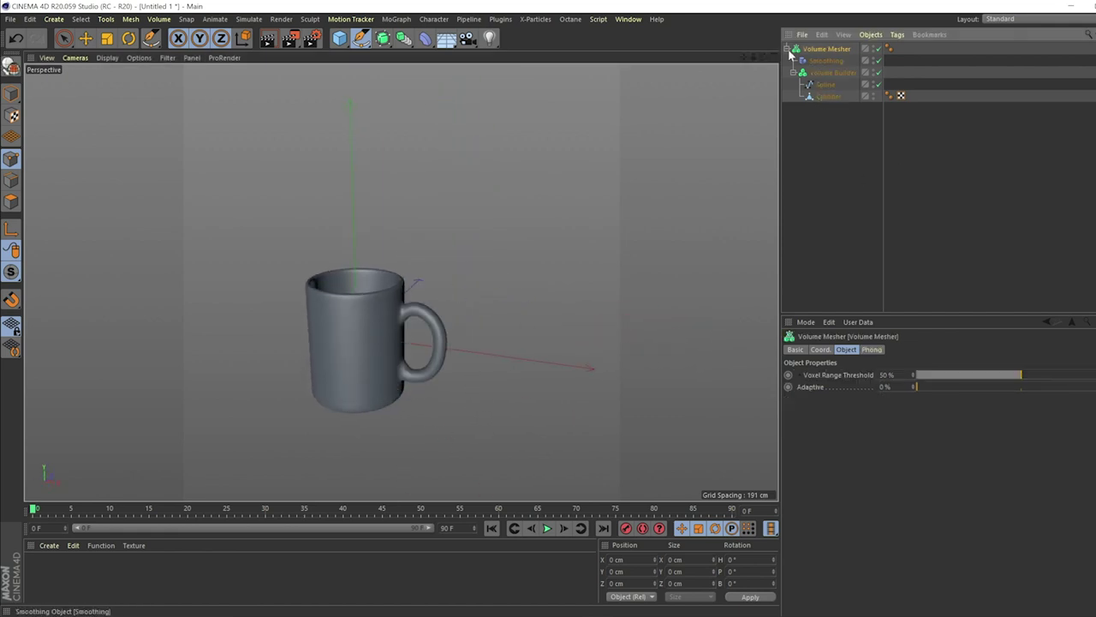
click(787, 49)
right_click(809, 48)
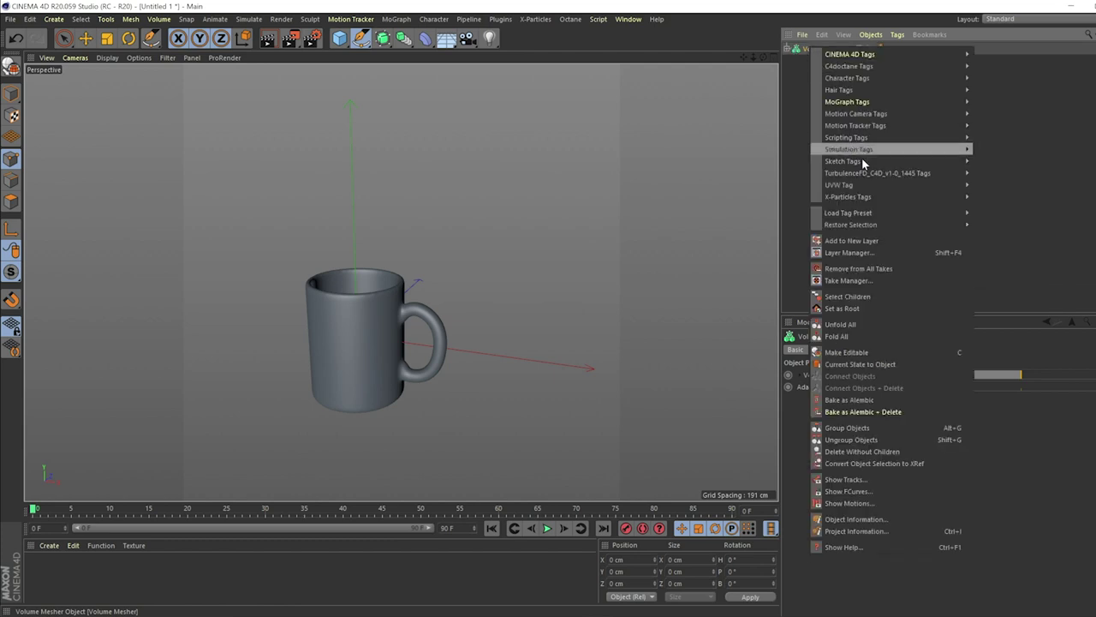
click(861, 367)
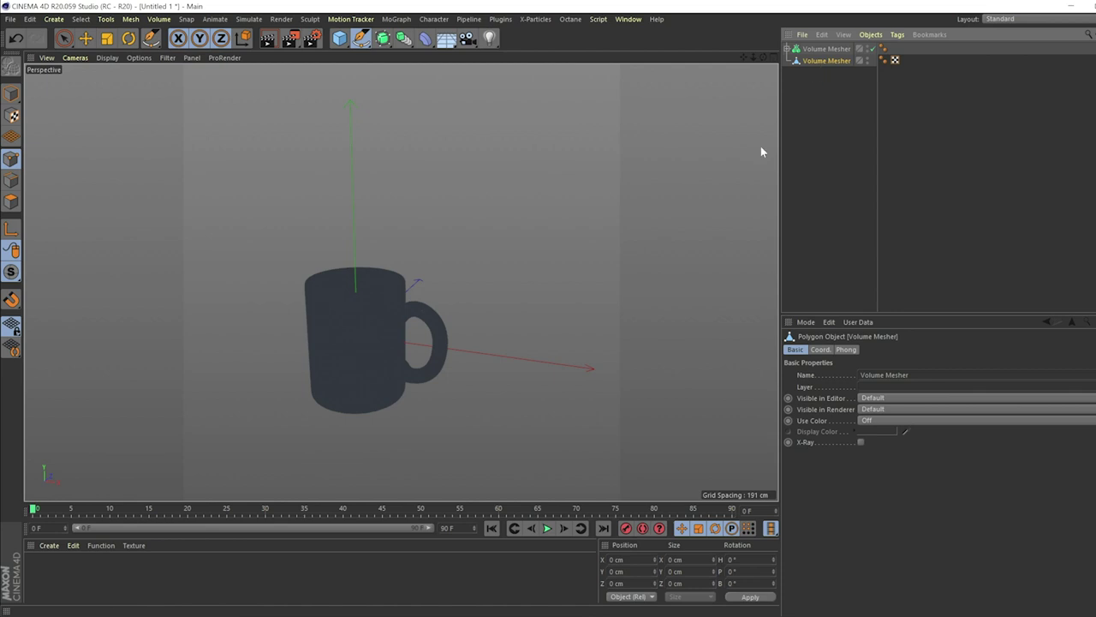
key(o)
scroll(446, 305, down, 5)
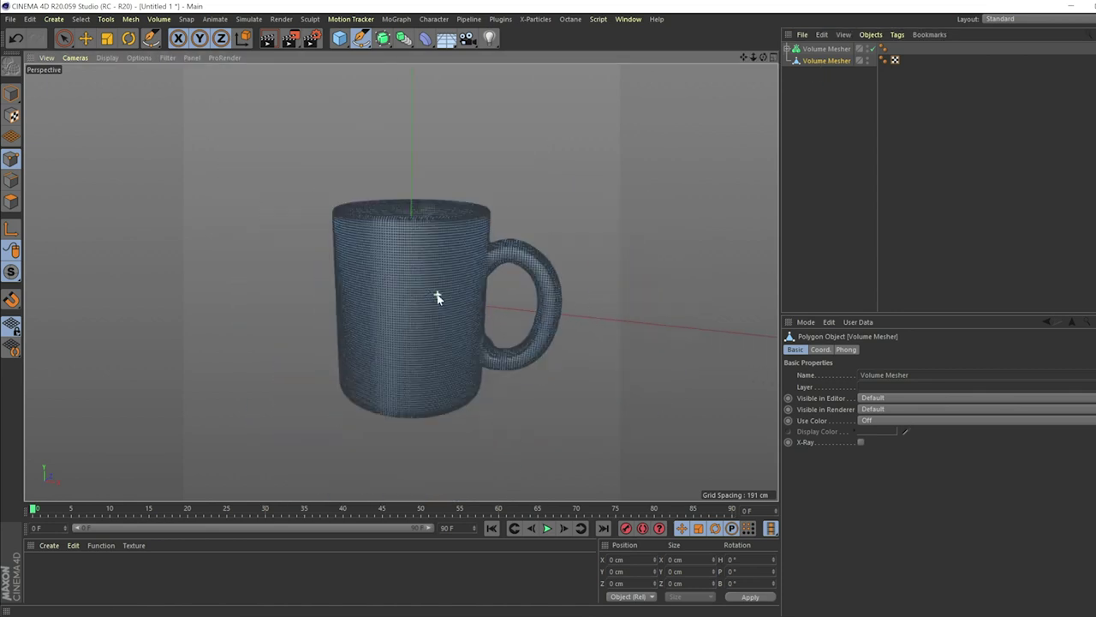
click(832, 109)
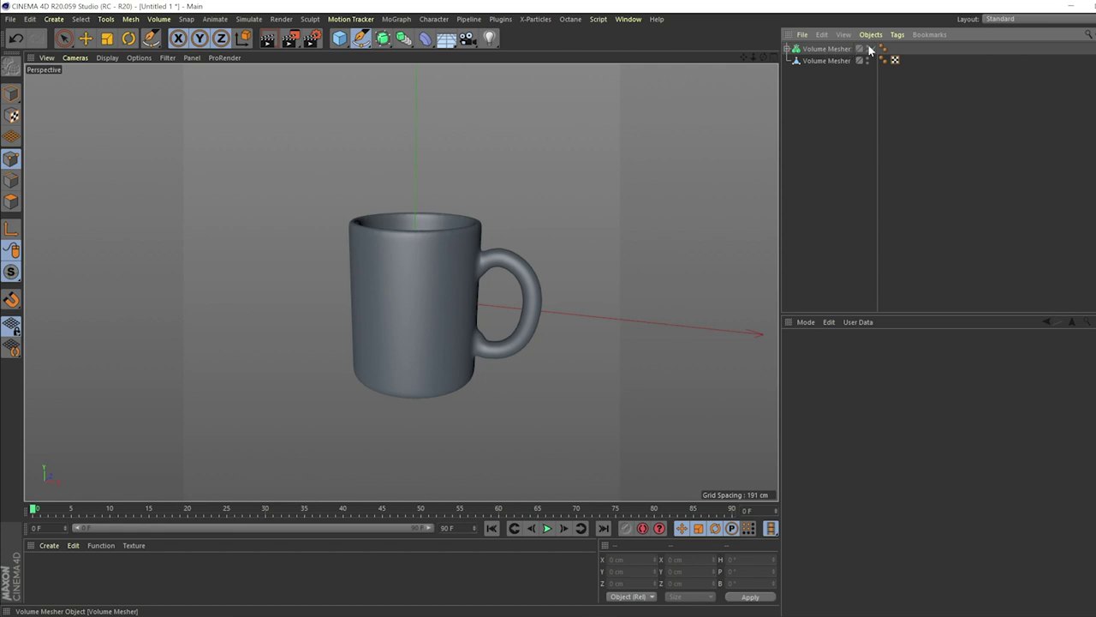
Step: Disable the original Volume Mesher, move it below the copy, and rename the copy 'Mug'
click(870, 49)
drag(794, 49, 831, 80)
double_click(828, 49)
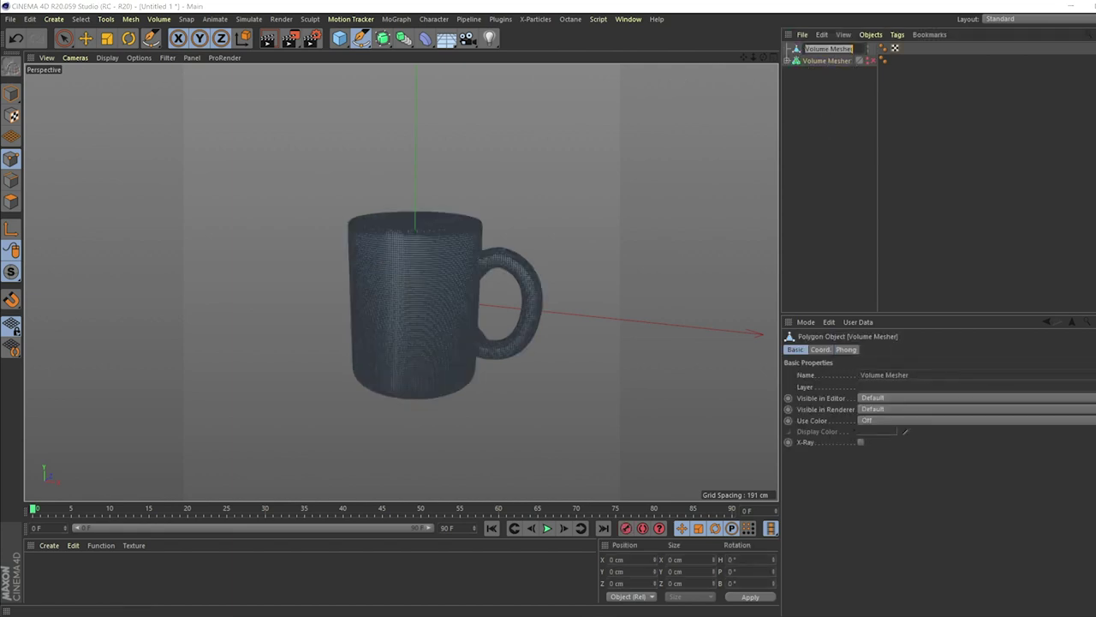
text(Mug)
key(Return)
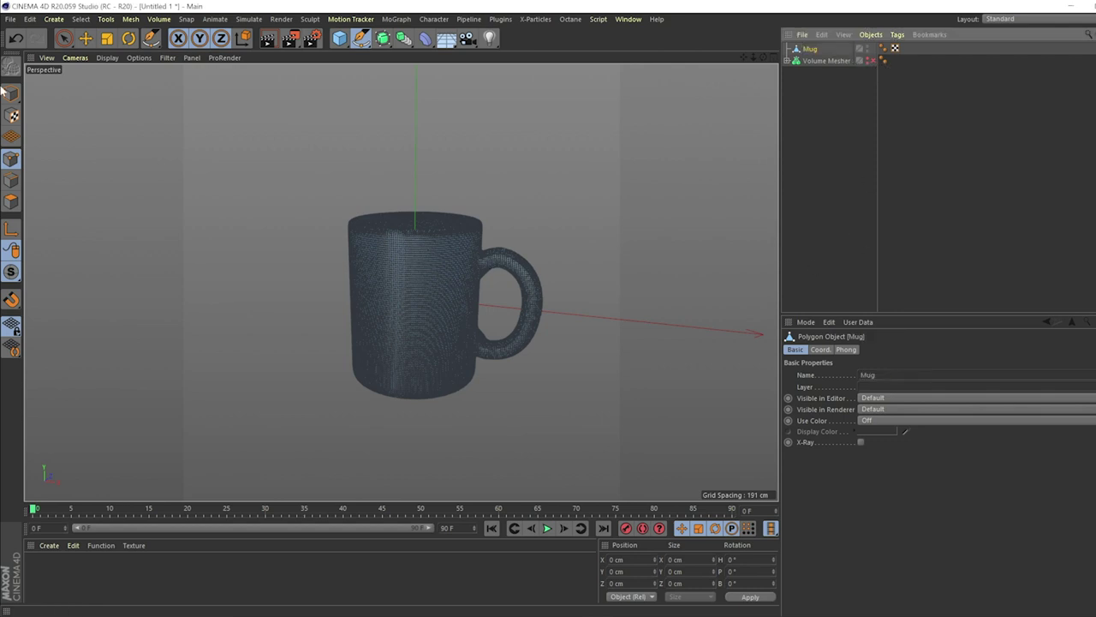
mouse_move(422, 257)
alt+mouse_down()
mouse_move(438, 295)
mouse_move(442, 287)
alt+mouse_up()
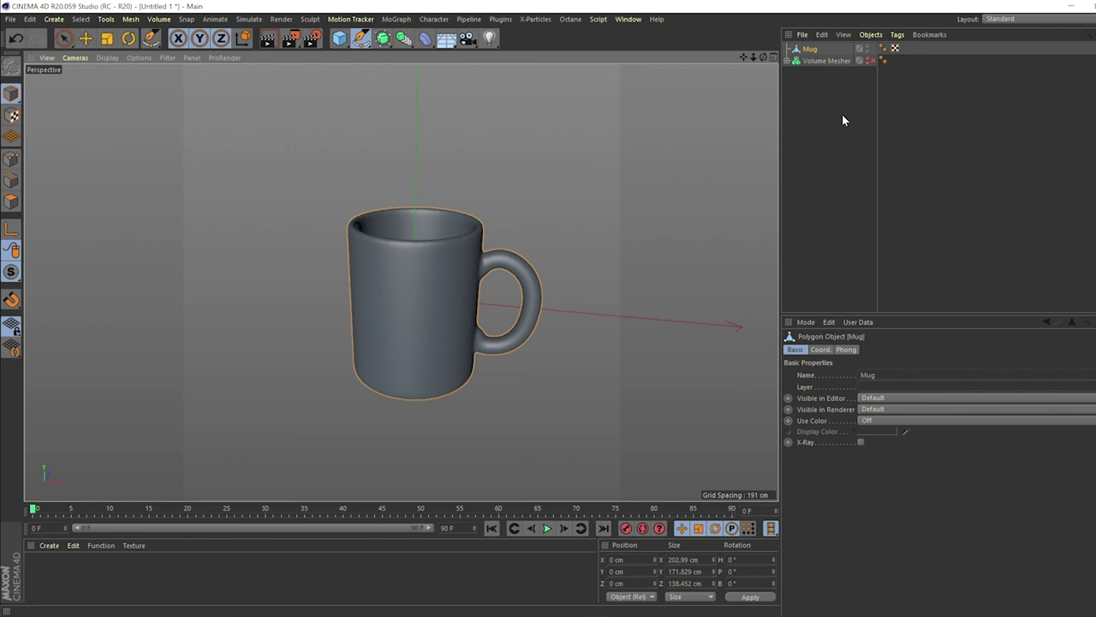
click(829, 125)
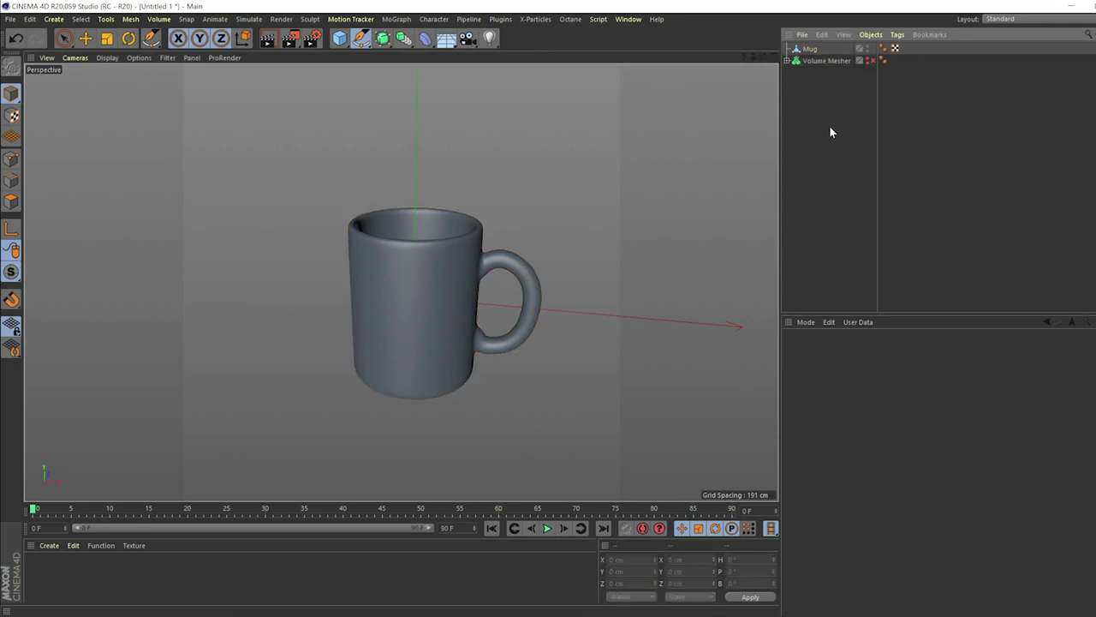
Step: Add a camera at position 0, 0, -1000 cm with zero heading rotation
click(467, 39)
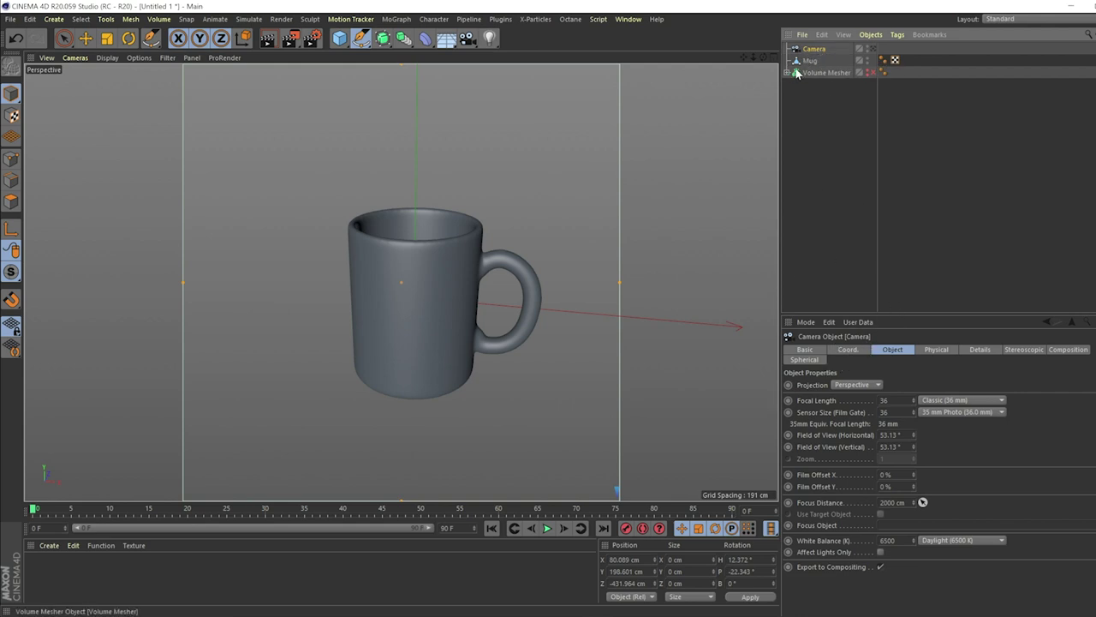
click(852, 351)
click(829, 385)
text(0)
key(Tab)
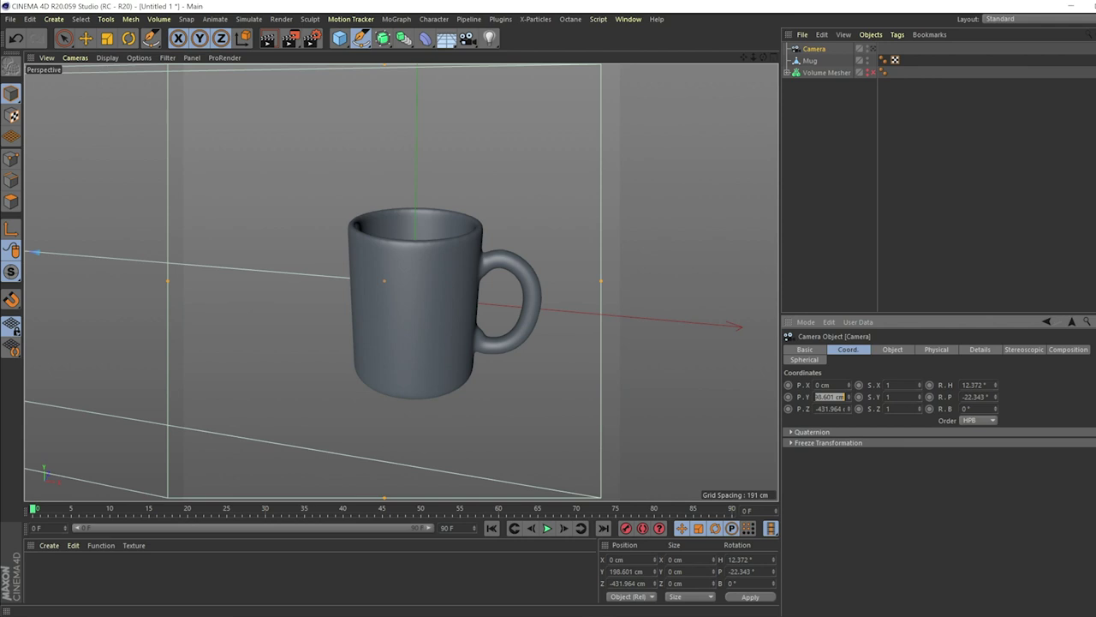
text(0)
key(Tab)
key(BackSpace)
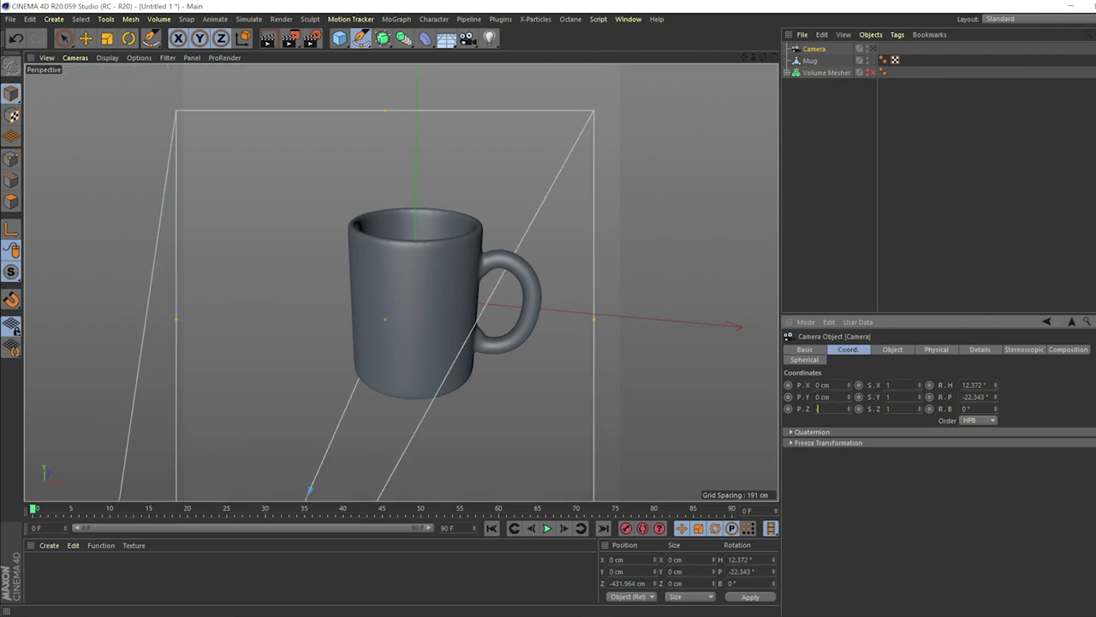
text(-1000)
key(Return)
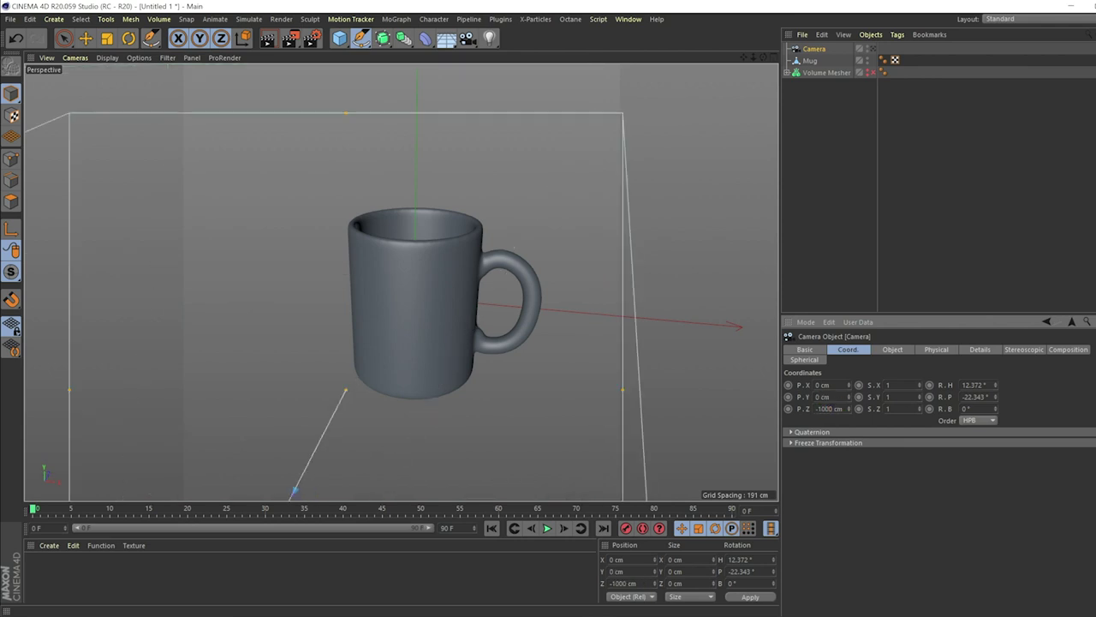
click(974, 384)
text(0)
key(Tab)
text(0)
key(Tab)
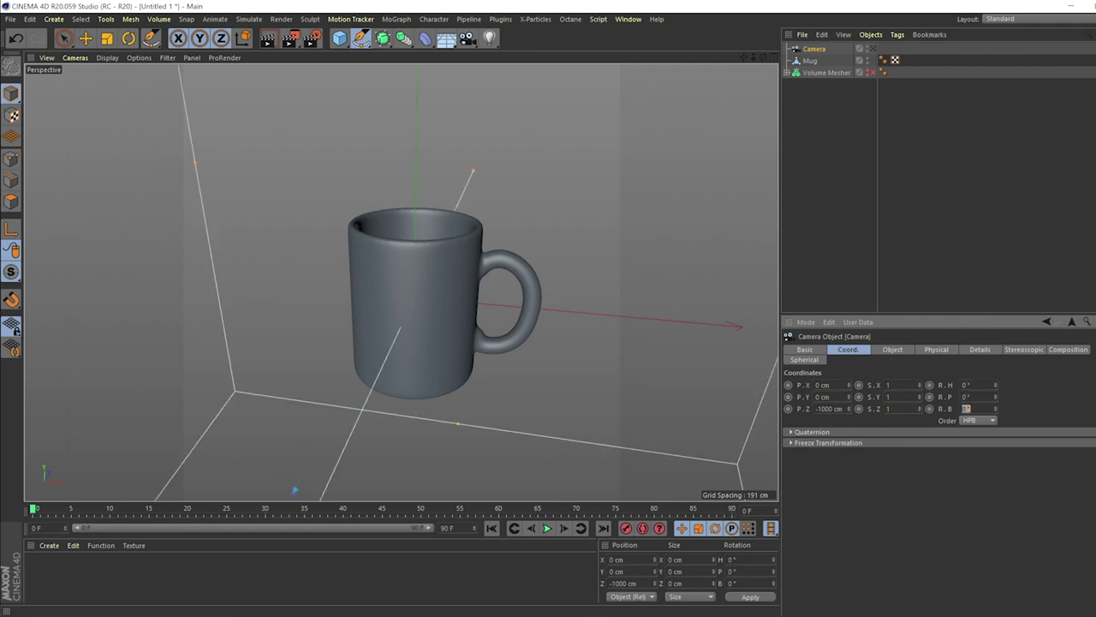
Step: Look through the new camera and give it the Portrait (80 mm) focal length
click(874, 51)
click(767, 130)
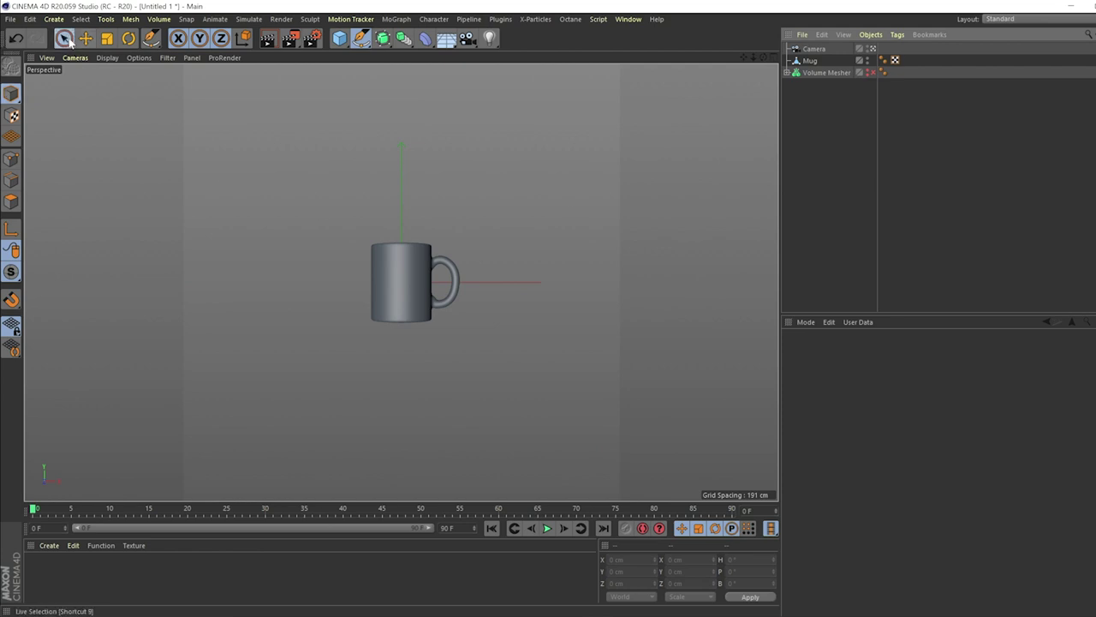
key(space)
click(814, 49)
click(893, 350)
click(952, 400)
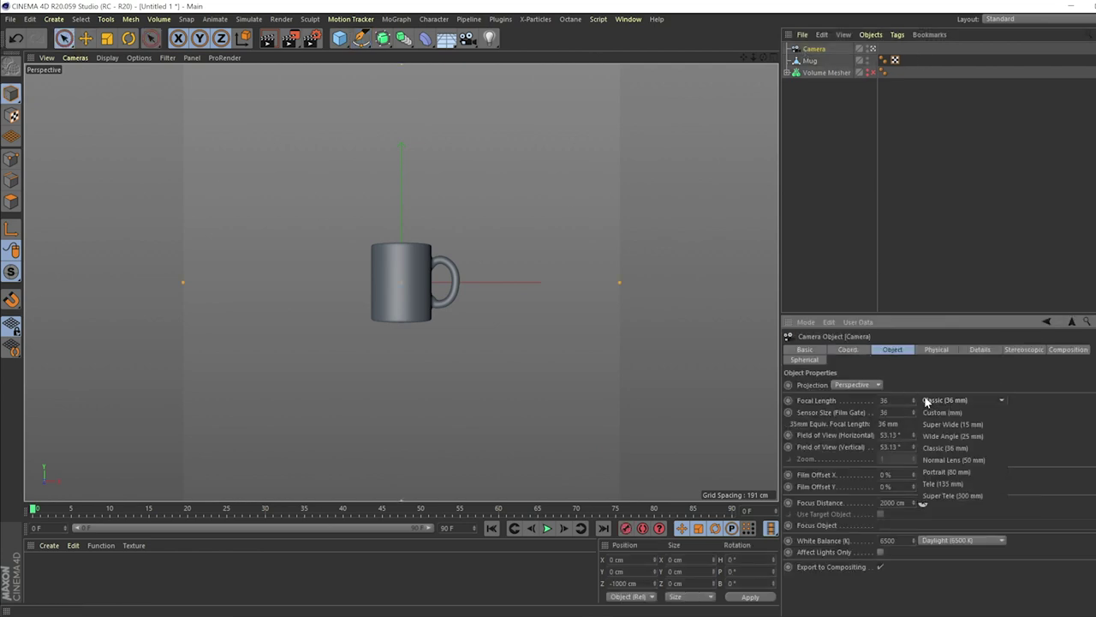
click(946, 481)
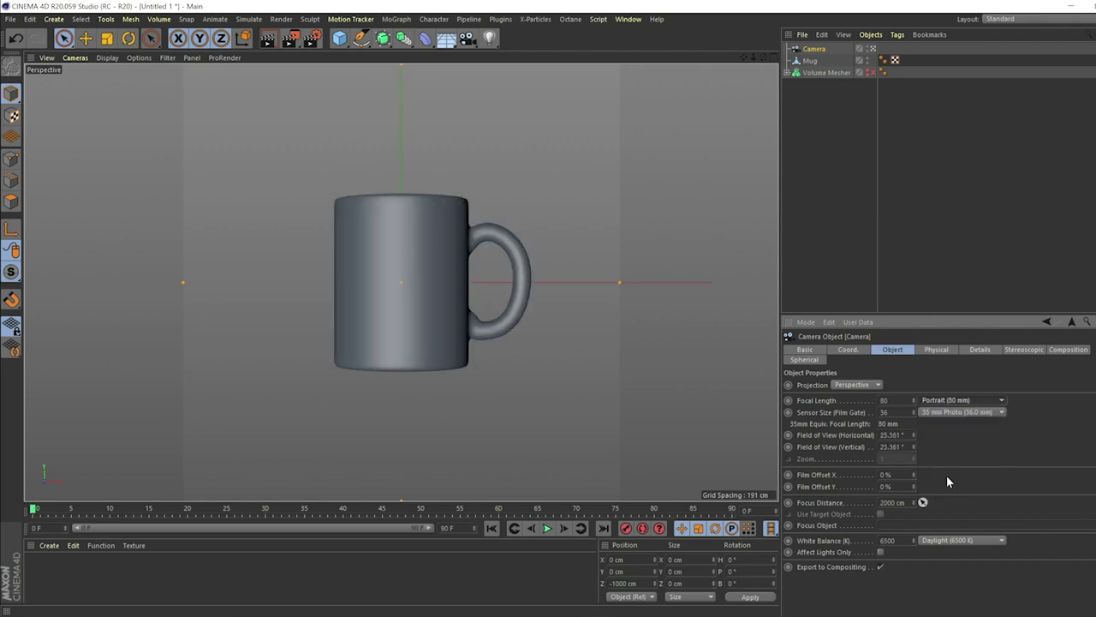
Step: Tilt the camera's pitch to 5°, leaving its height unchanged
click(857, 350)
mouse_move(849, 396)
mouse_down()
mouse_move(848, 360)
mouse_move(853, 403)
mouse_up()
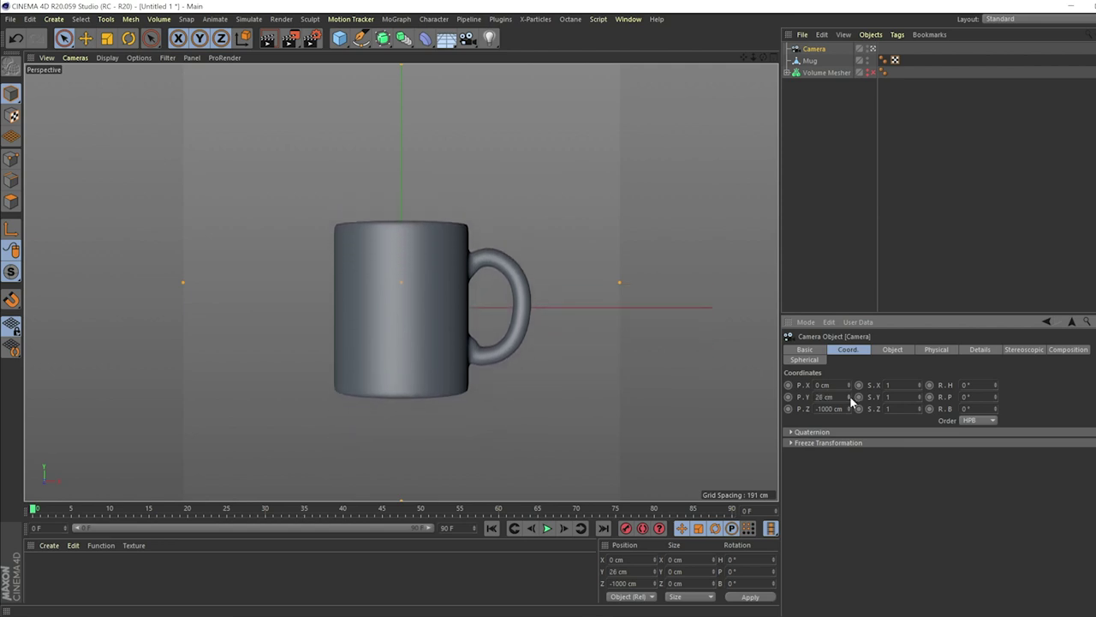
key(ctrl+z)
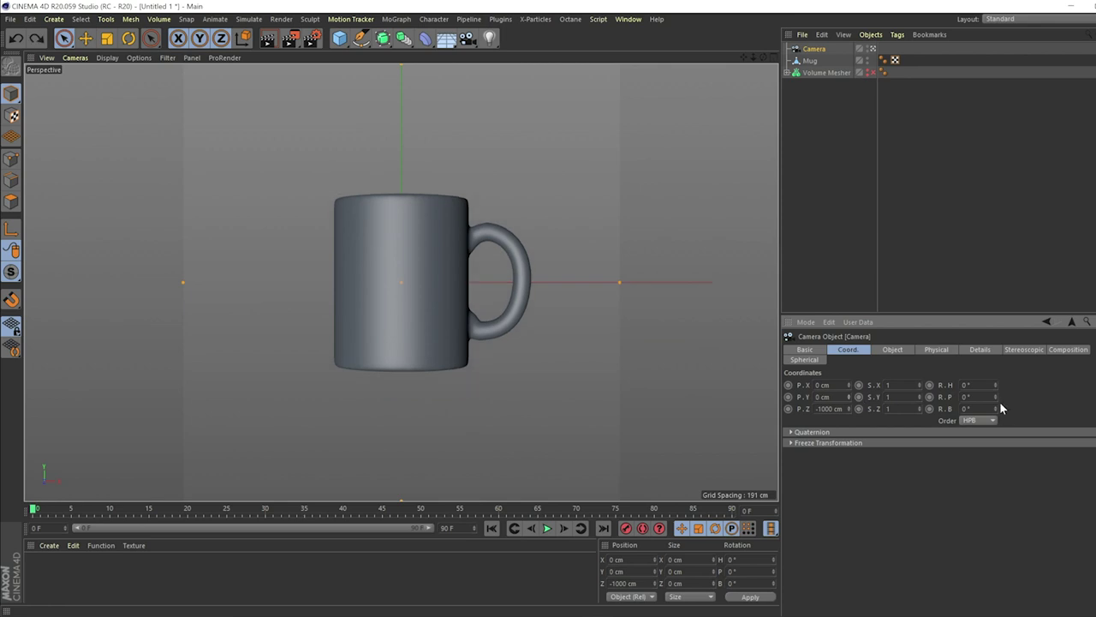
drag(995, 394, 995, 395)
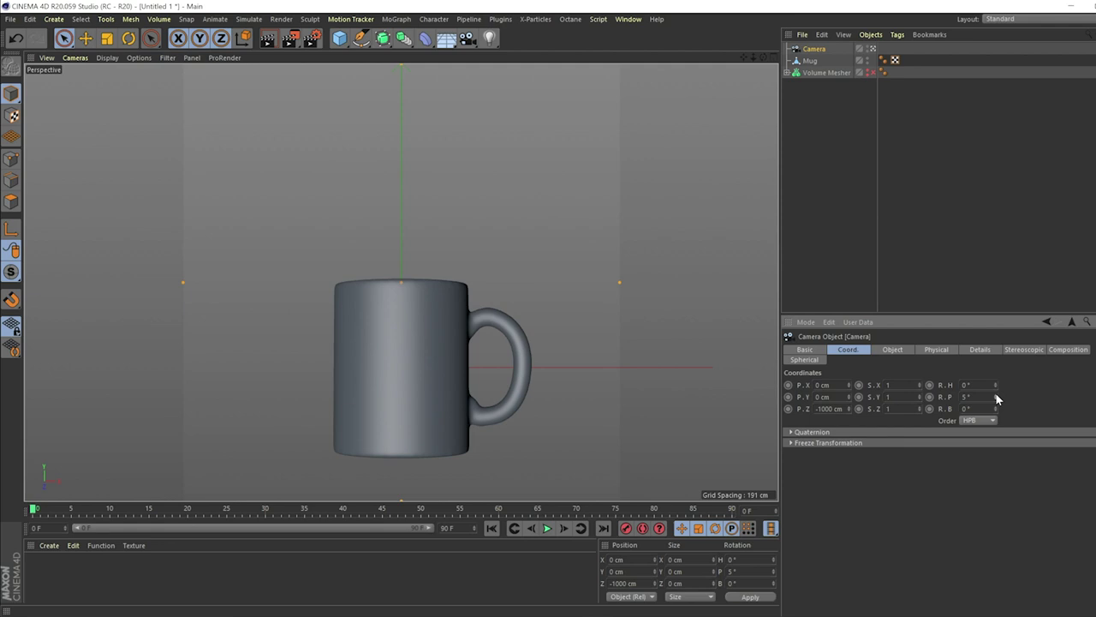
click(879, 213)
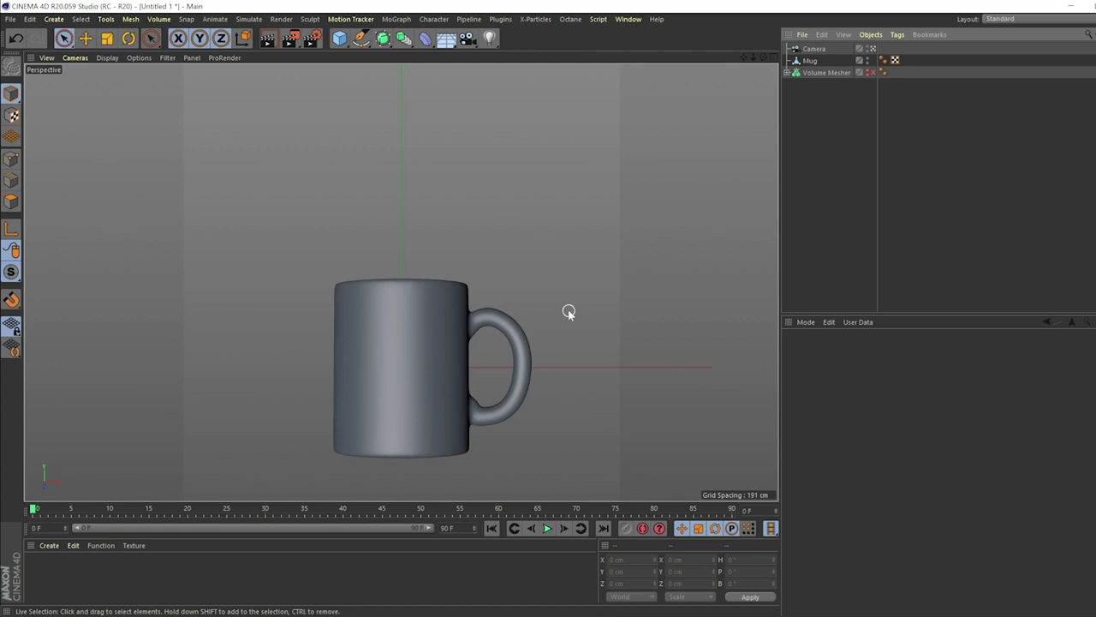
Step: Set the viewport's tinted border opacity to 100% and minimize the reference photo window
key(shift+v)
click(942, 349)
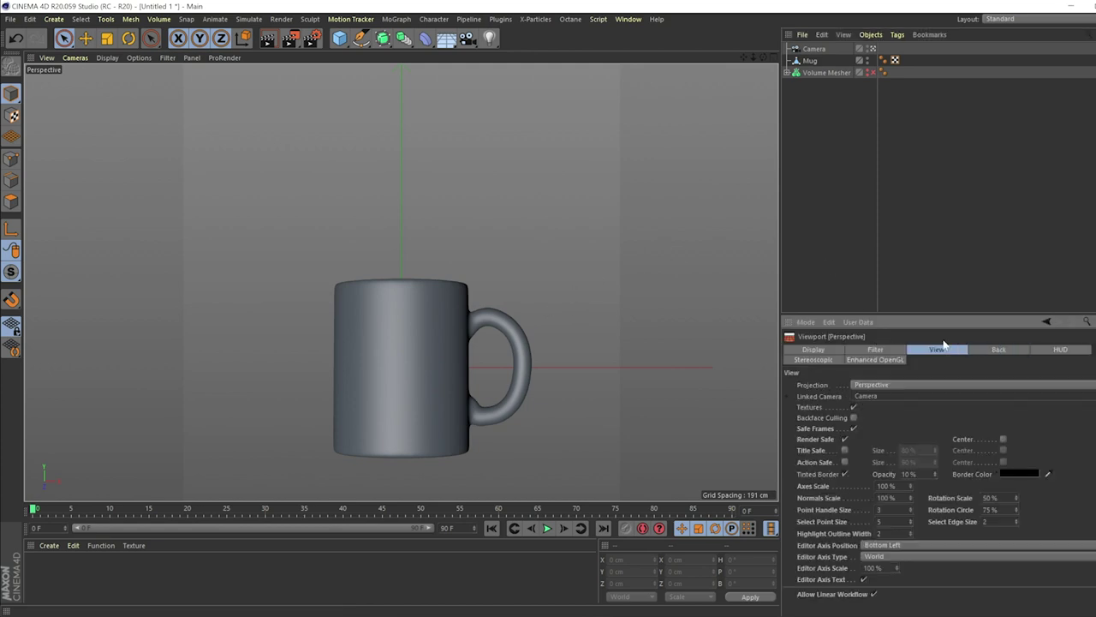
double_click(908, 473)
text(100)
key(Return)
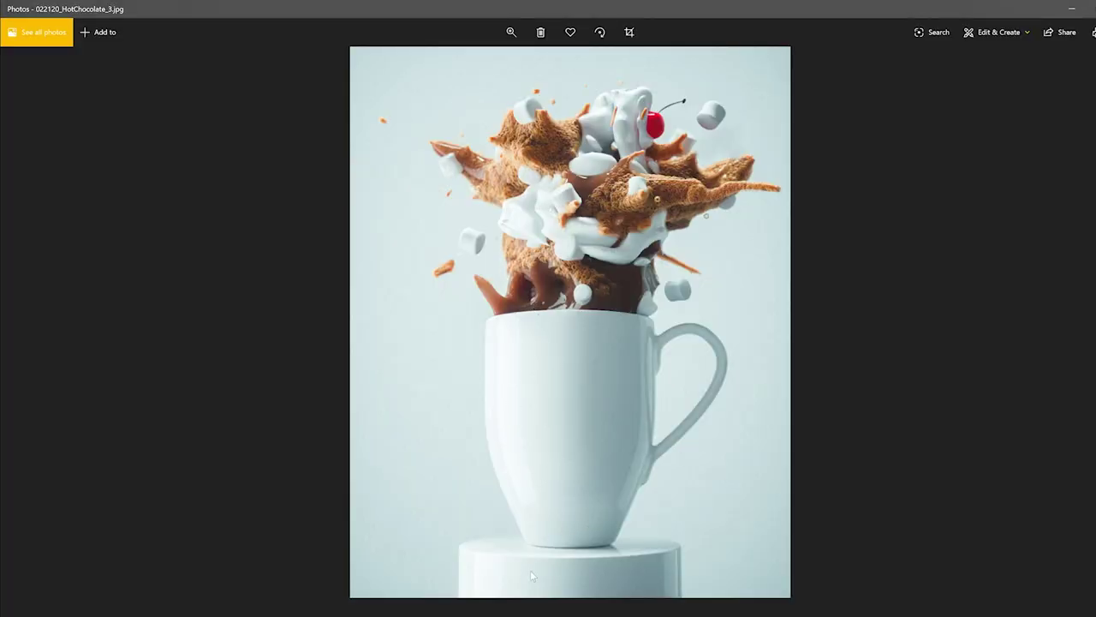
click(1071, 8)
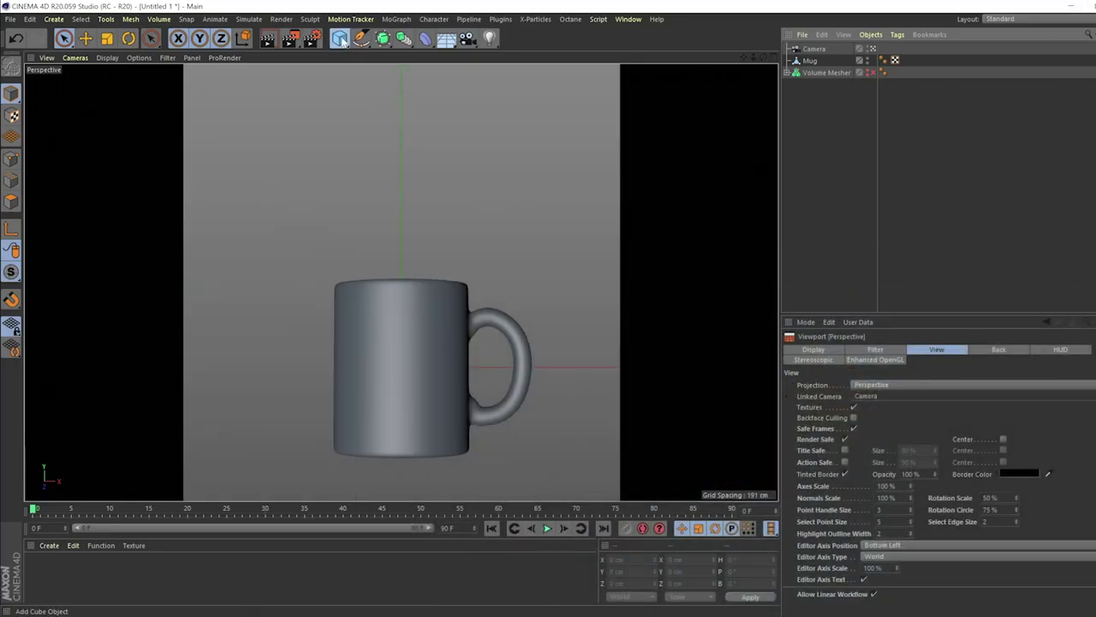
Step: Add a cylinder and name it Base
click(339, 37)
click(575, 55)
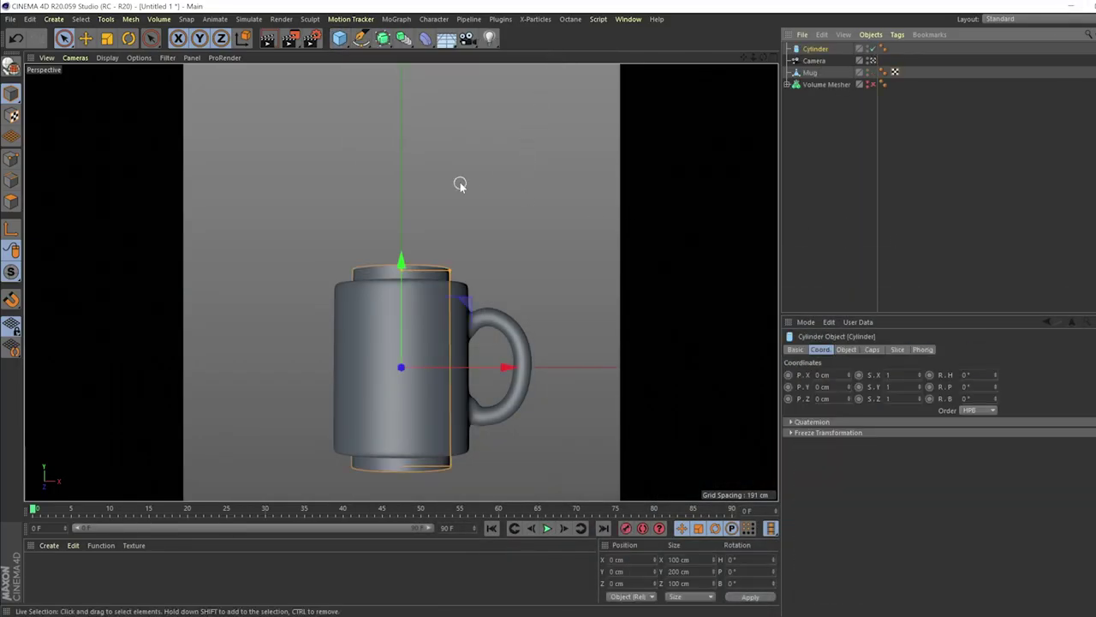
double_click(809, 50)
text(Base)
key(Return)
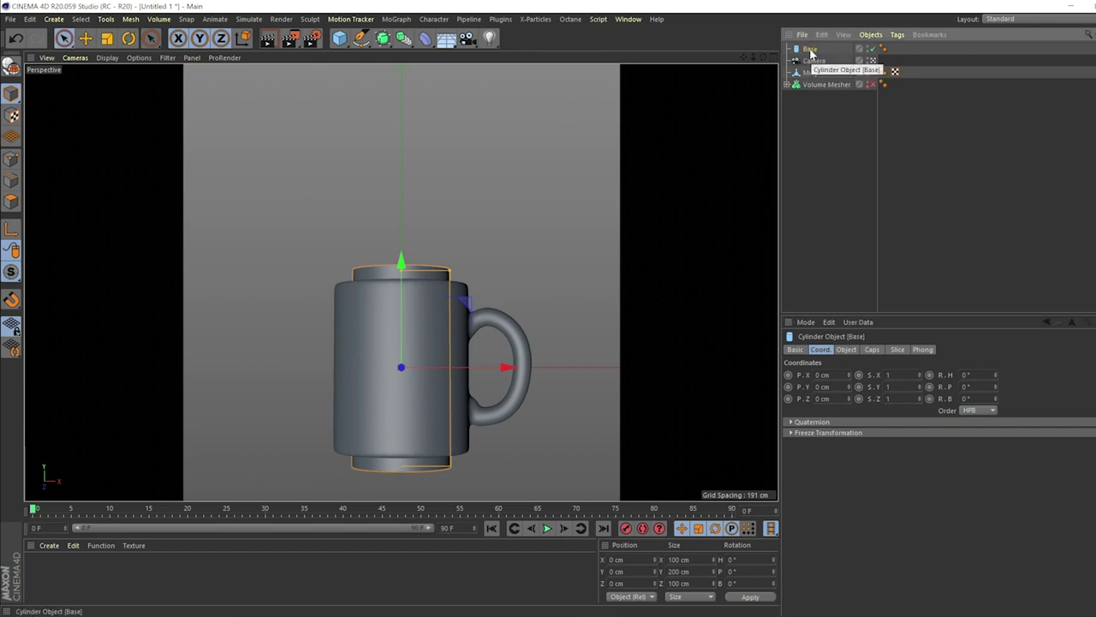
Step: In the front view, lower Base beneath the mug and widen it to about 225 cm
middle_click(485, 216)
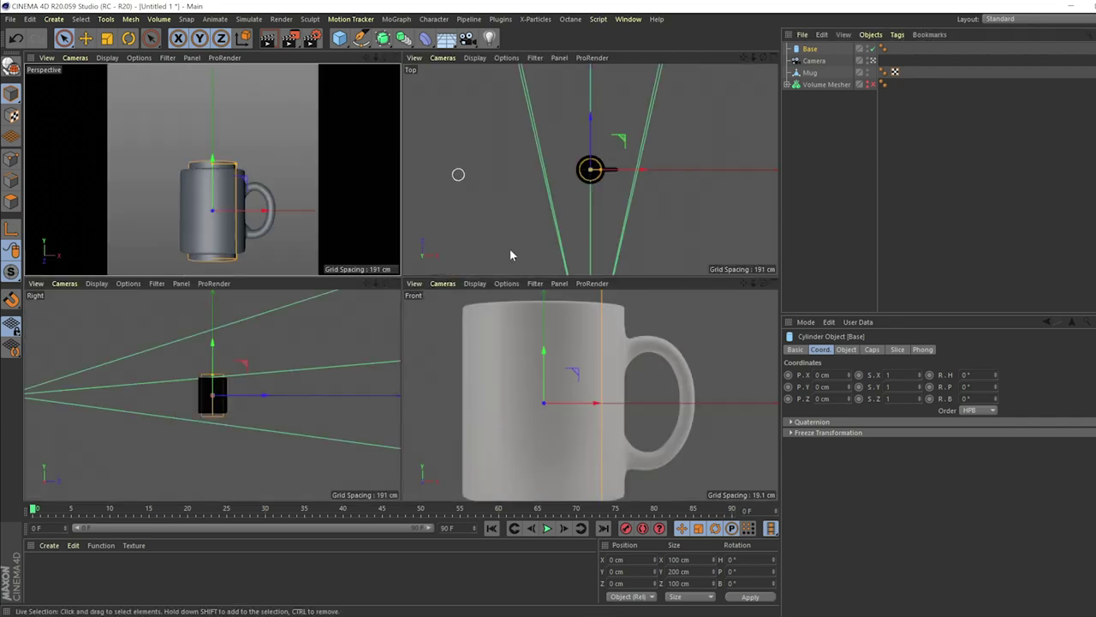
middle_click(572, 352)
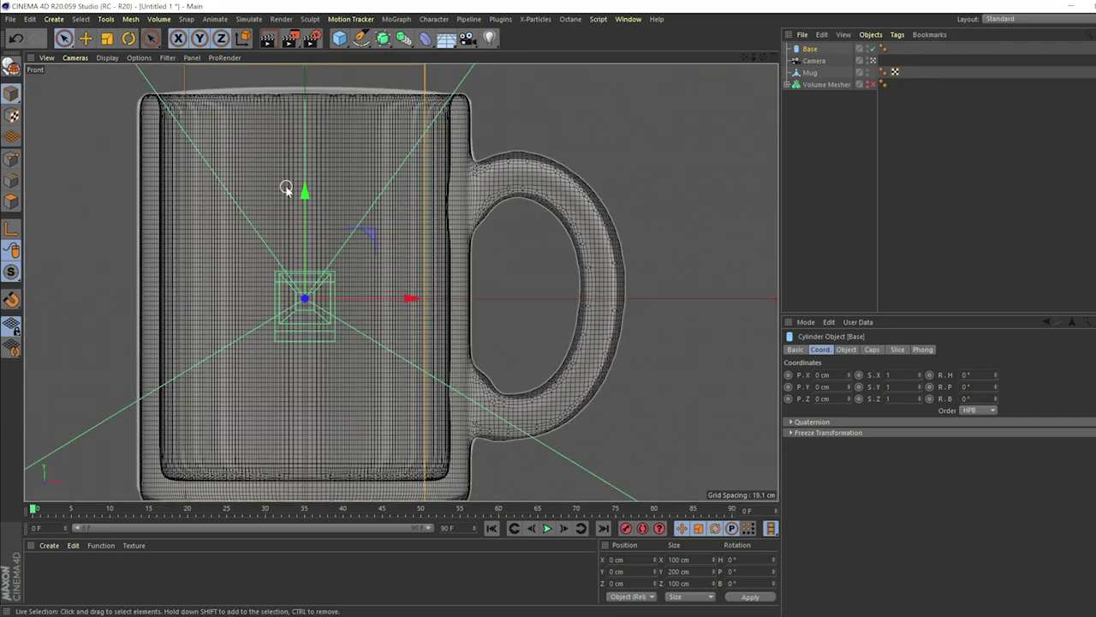
scroll(287, 186, down, 5)
drag(293, 141, 299, 320)
scroll(299, 320, up, 10)
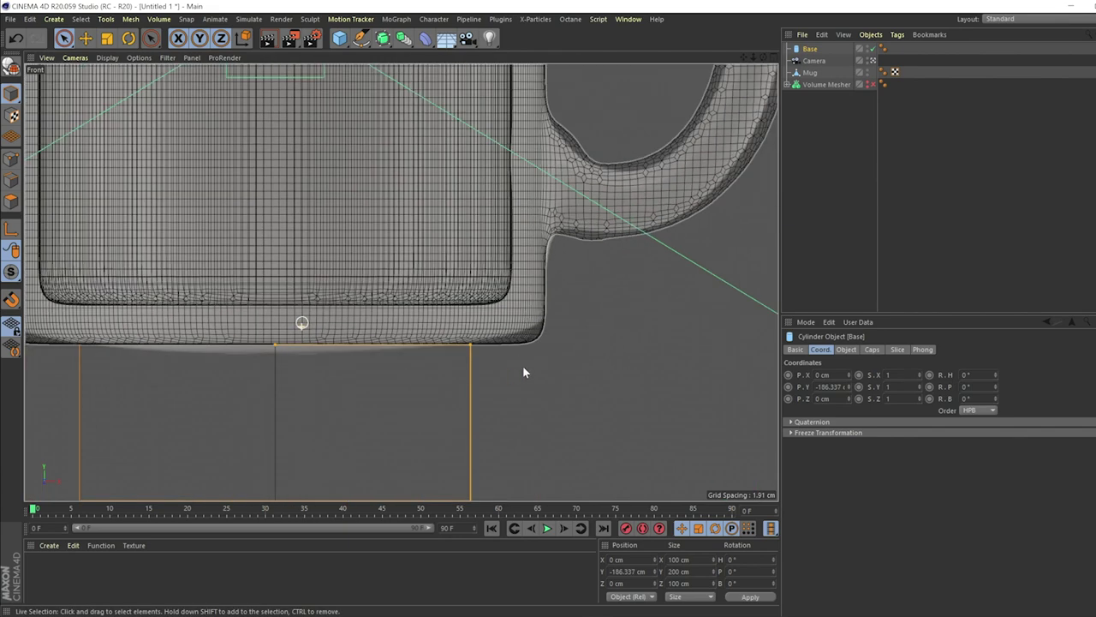
drag(473, 345, 714, 349)
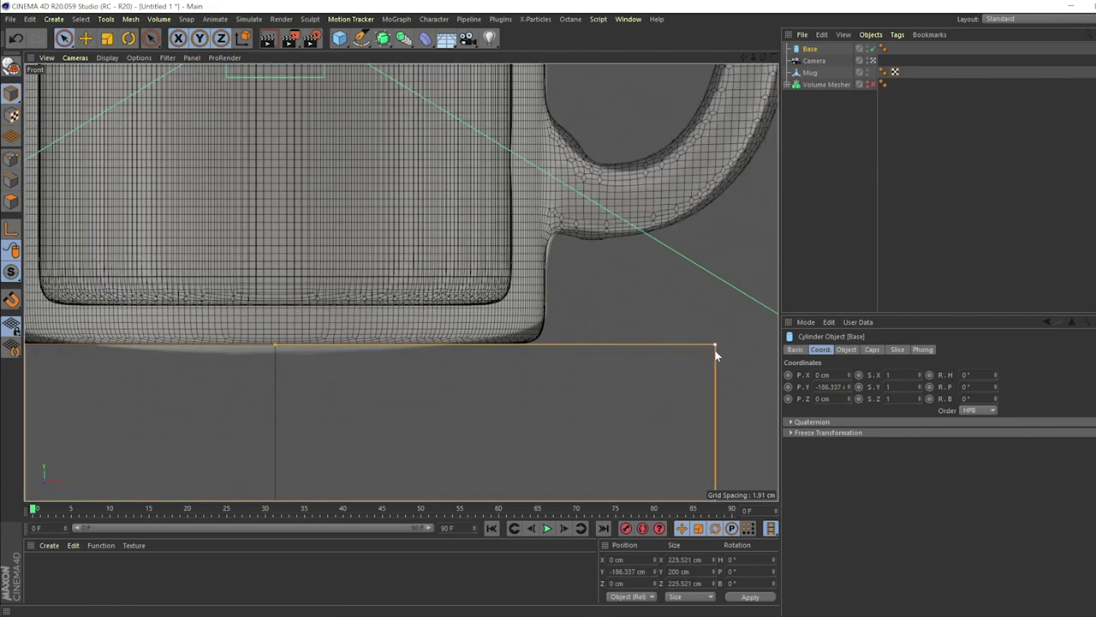
scroll(283, 349, up, 5)
drag(233, 327, 261, 336)
scroll(262, 333, down, 10)
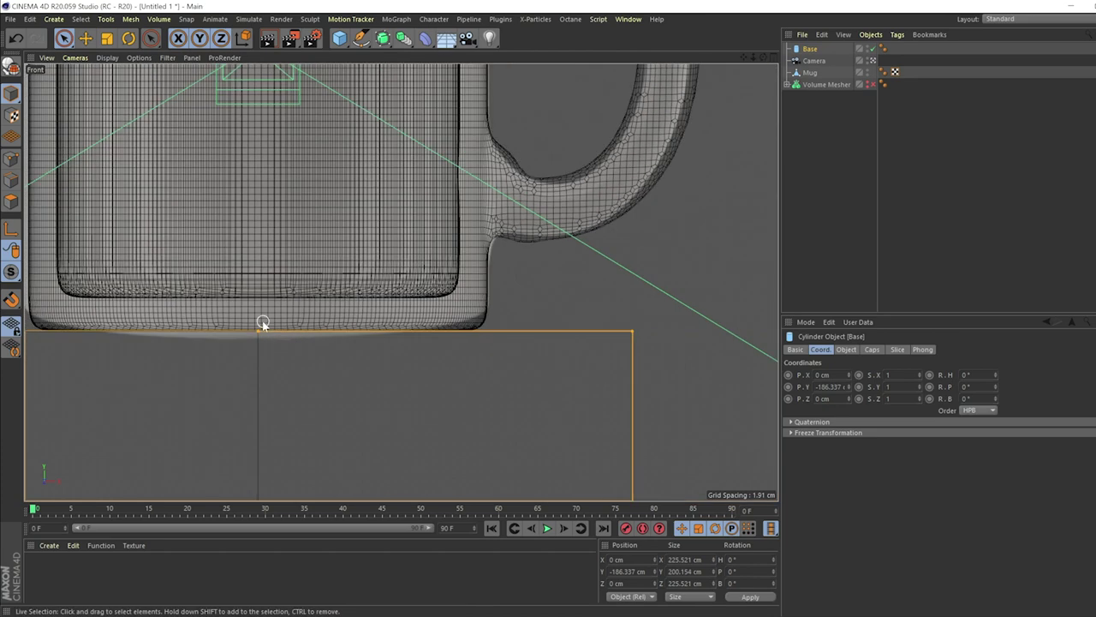
middle_click(262, 326)
middle_click(142, 128)
click(855, 177)
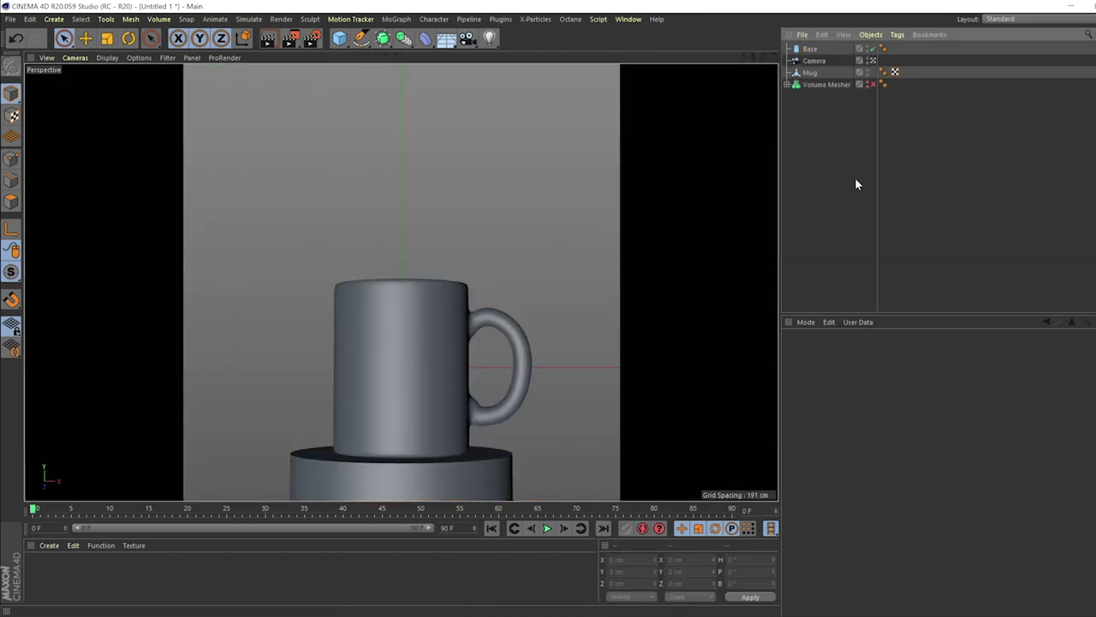
Step: Enable a cap fillet on the Base cylinder with a 2 cm radius
click(383, 479)
click(872, 349)
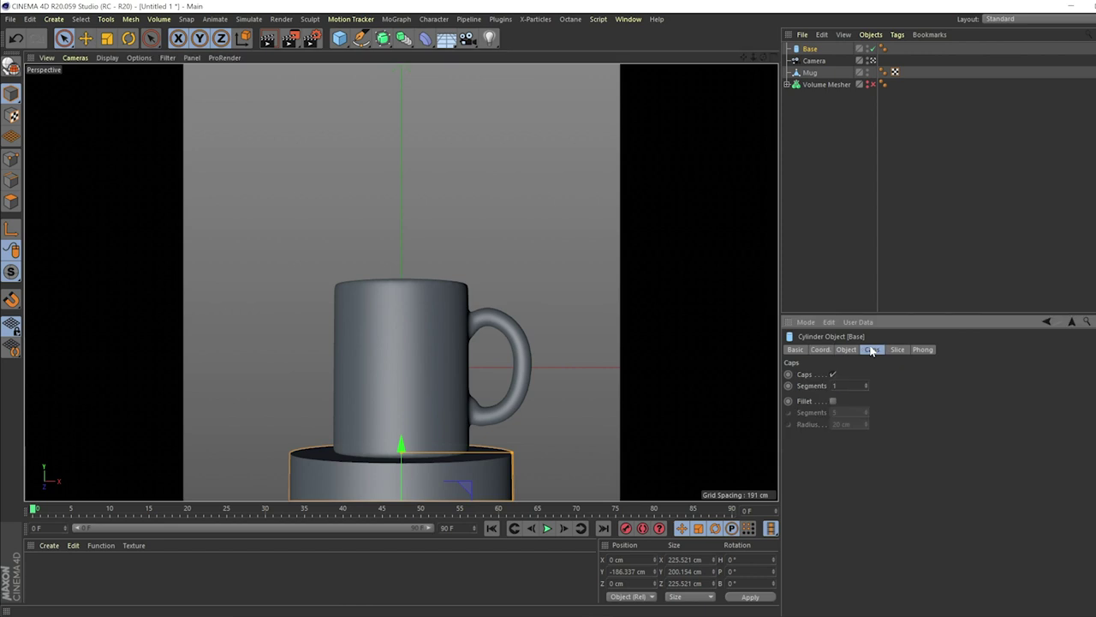
click(833, 401)
click(839, 424)
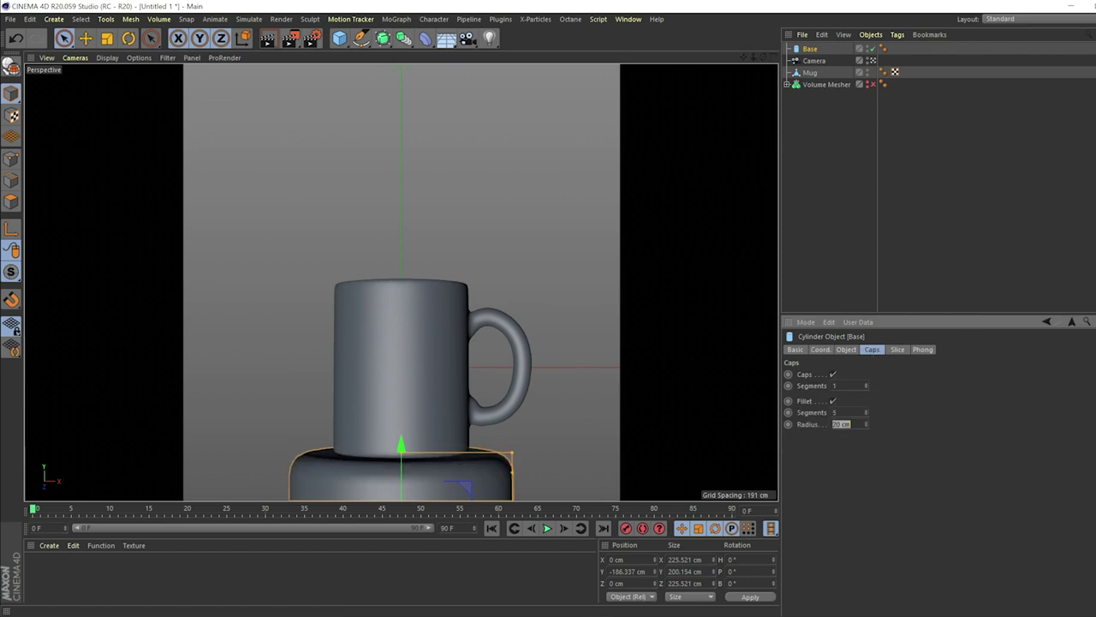
text(5)
key(Return)
click(839, 424)
text(1)
key(Return)
text(2)
key(Return)
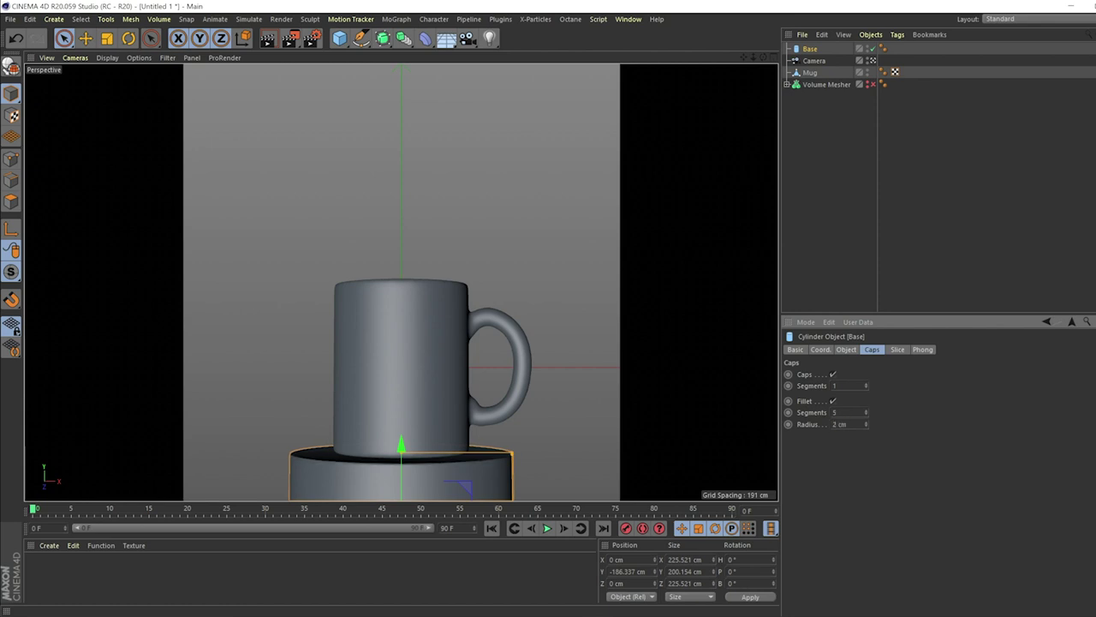
Step: Set the Base cylinder's rotation segments to 120
click(846, 349)
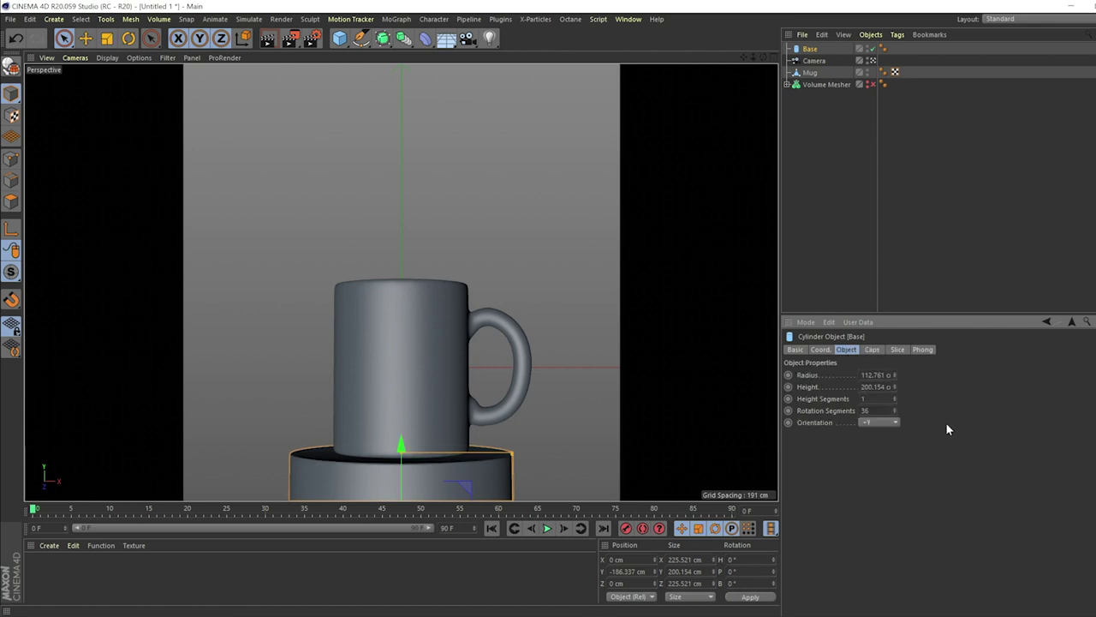
double_click(866, 410)
text(120)
click(682, 358)
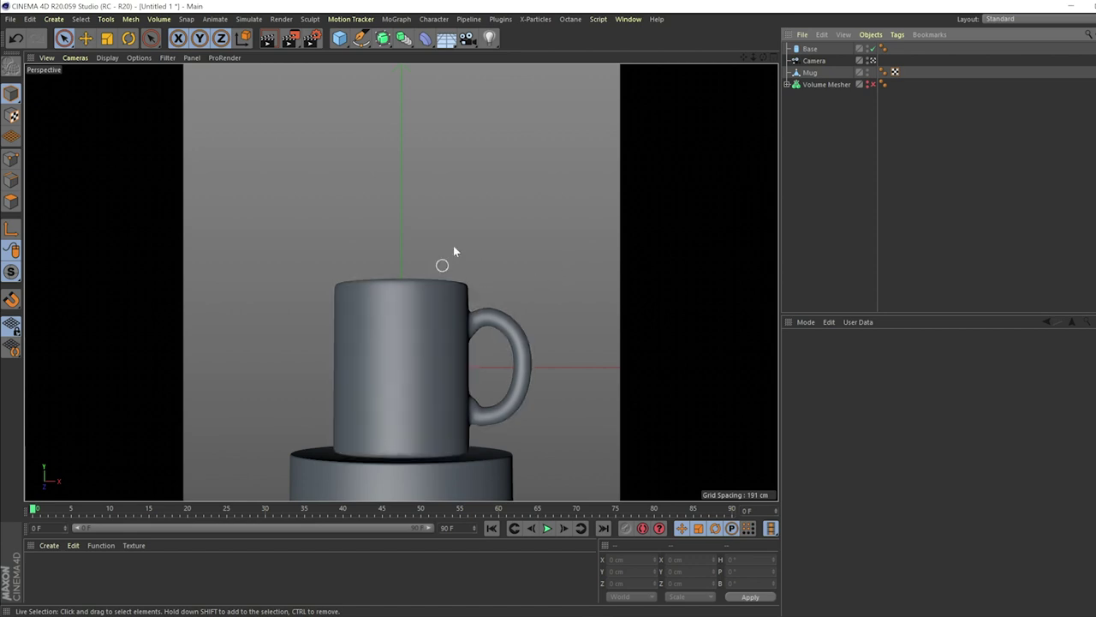
middle_click(442, 285)
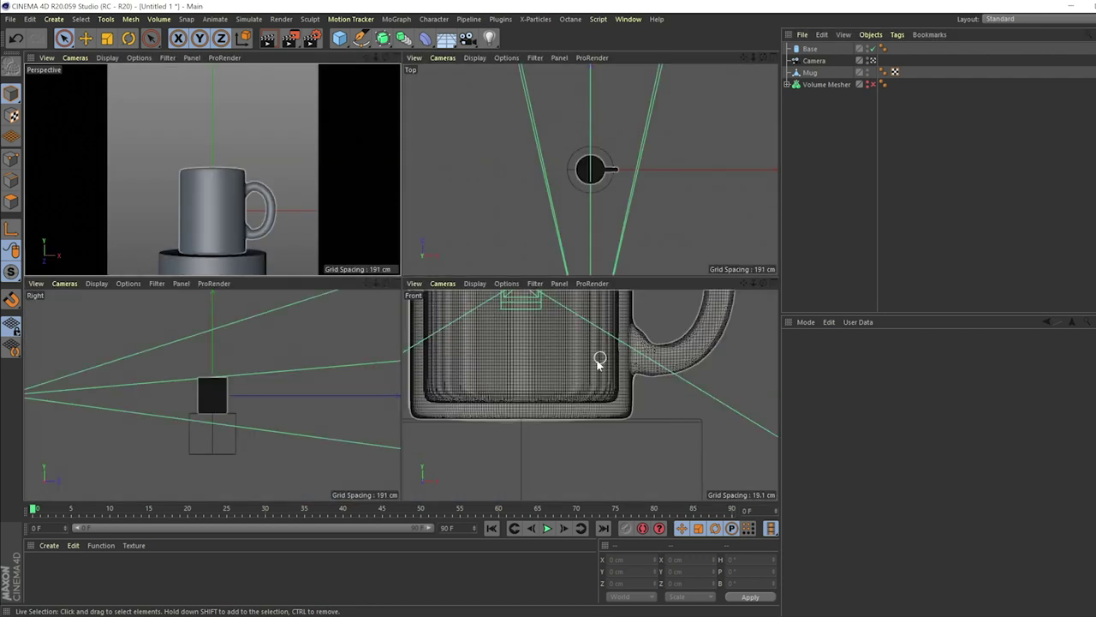
scroll(583, 438, down, 3)
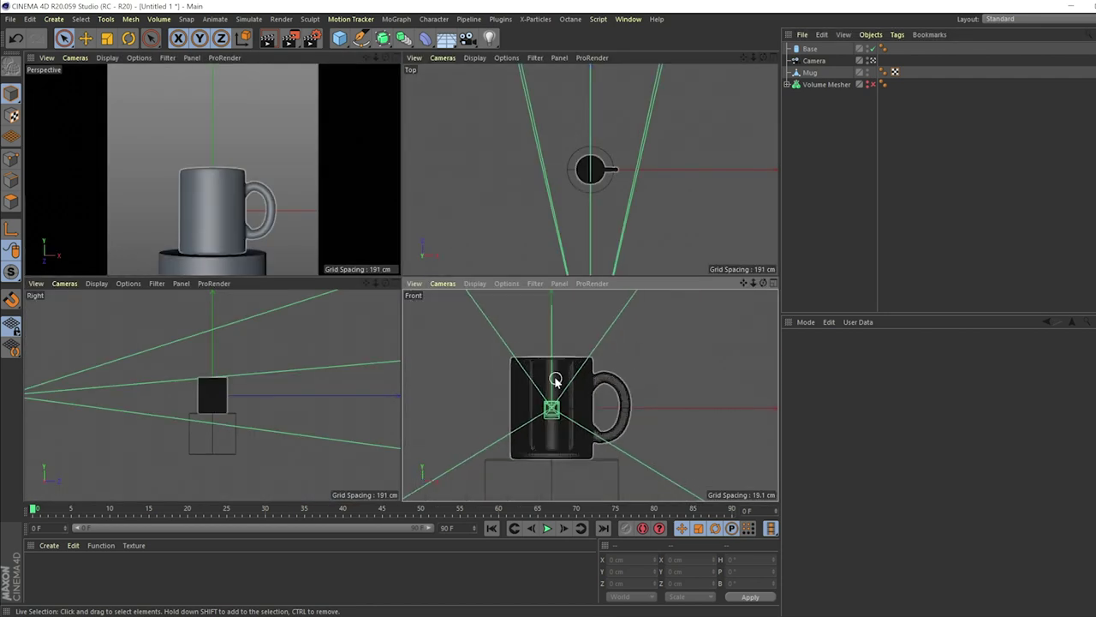
middle_click(555, 380)
scroll(334, 293, up, 3)
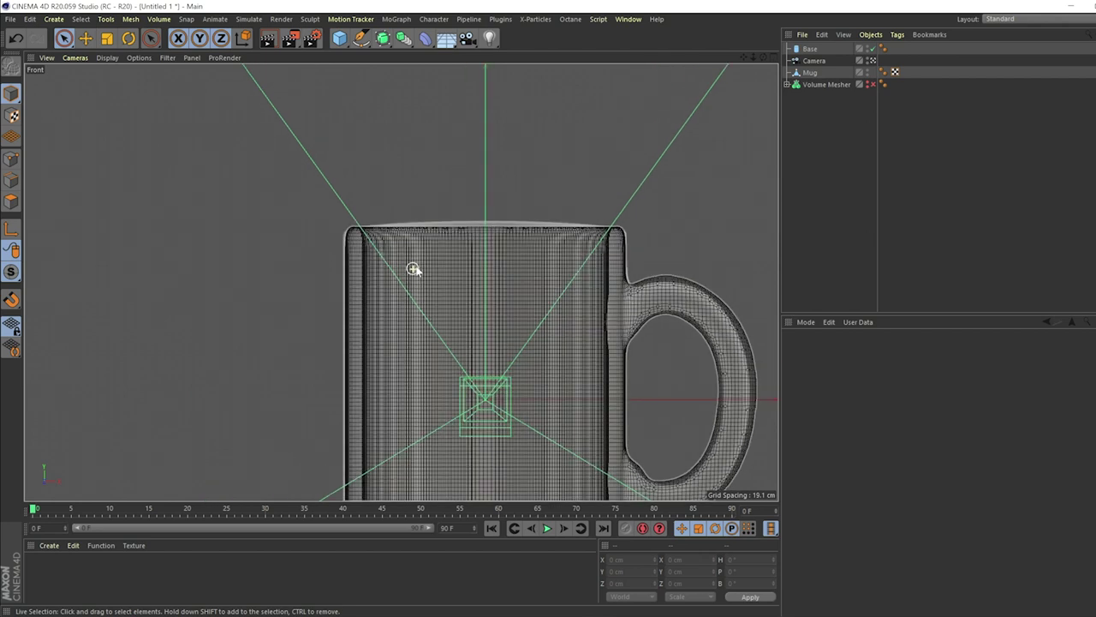
scroll(526, 295, down, 2)
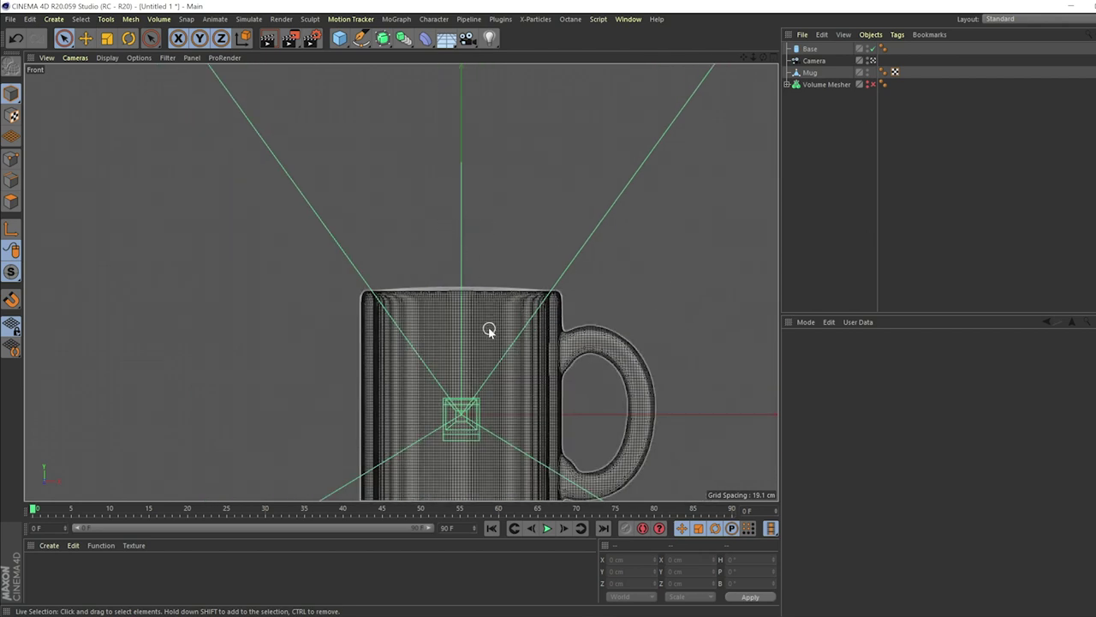
scroll(531, 339, down, 3)
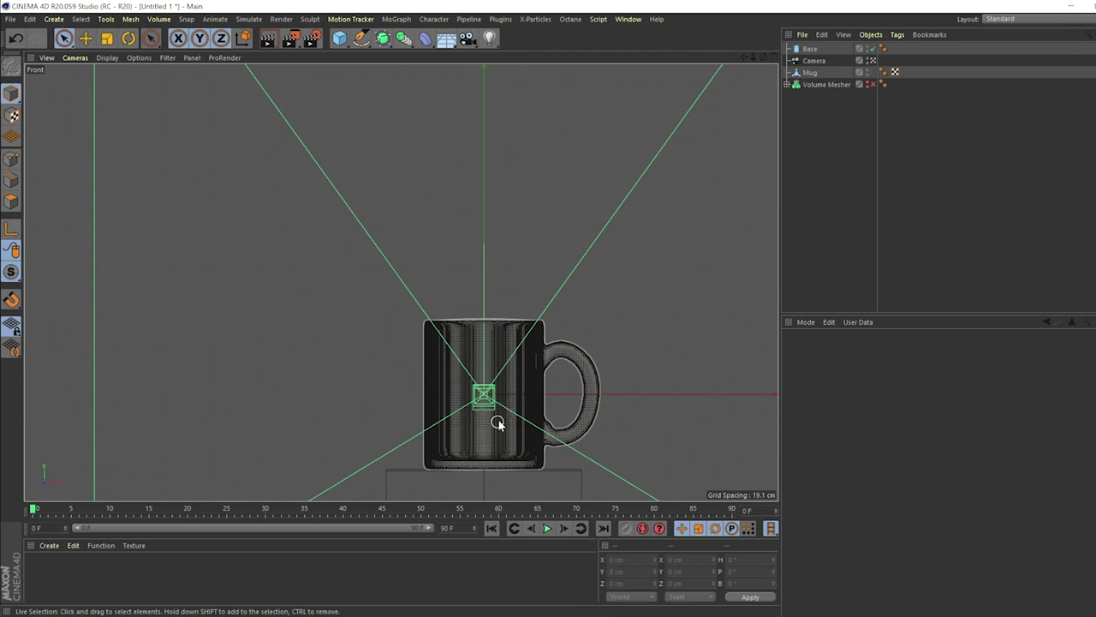
middle_click(527, 332)
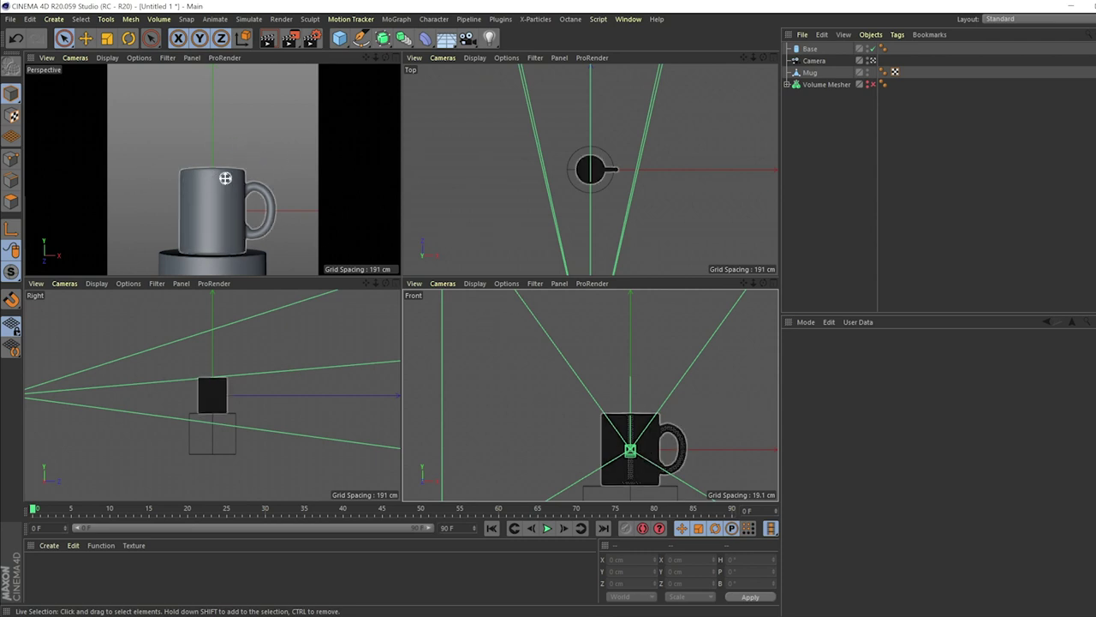
middle_click(313, 178)
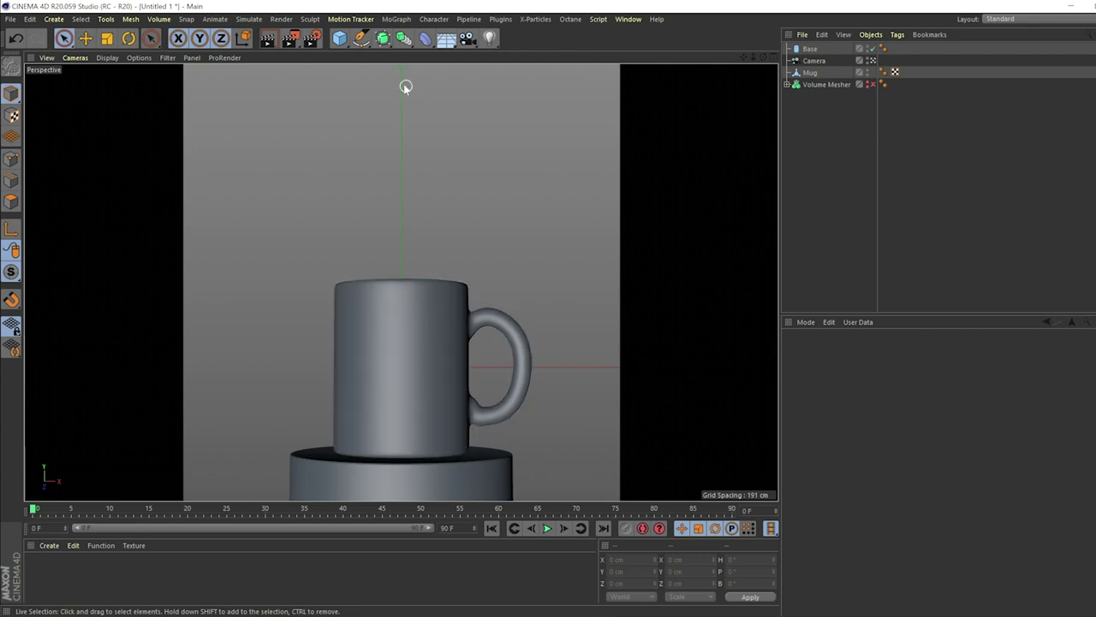
middle_click(368, 96)
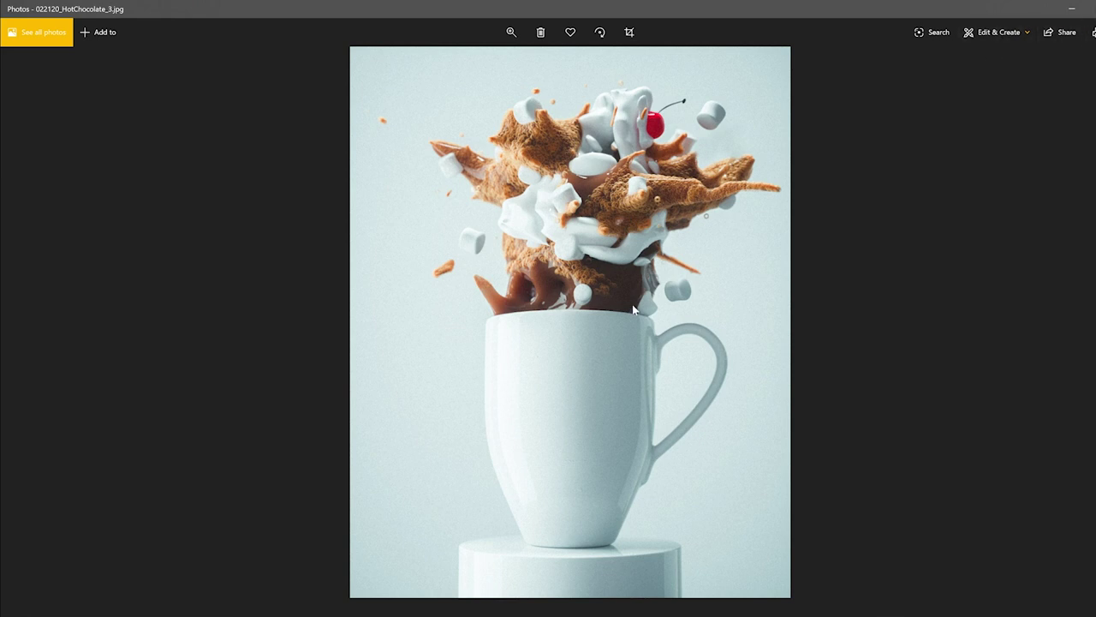
click(1071, 8)
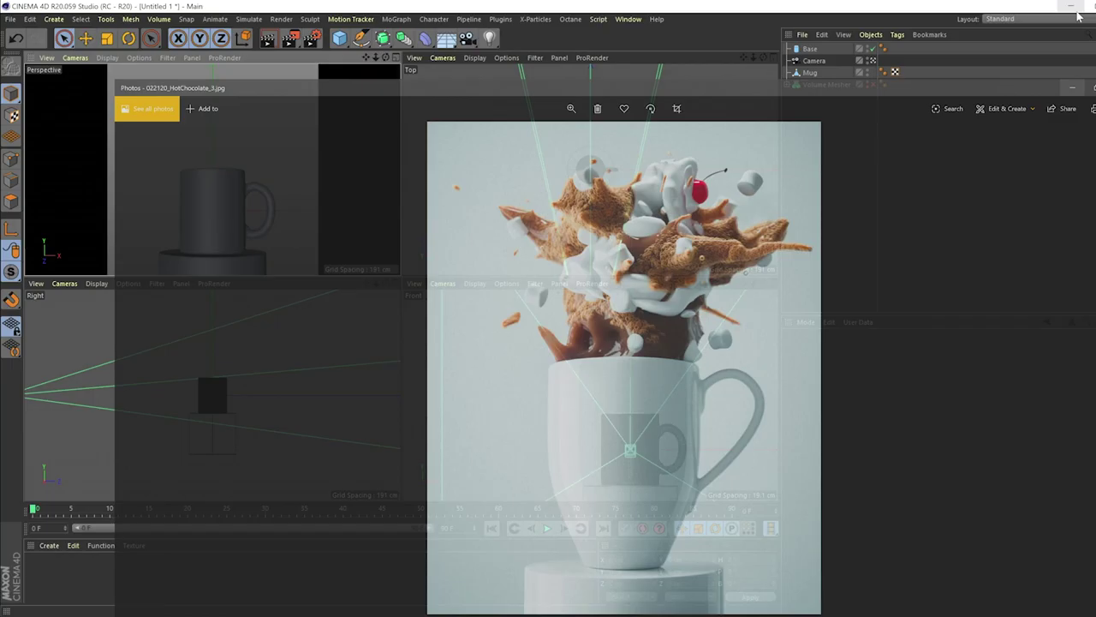
middle_click(107, 163)
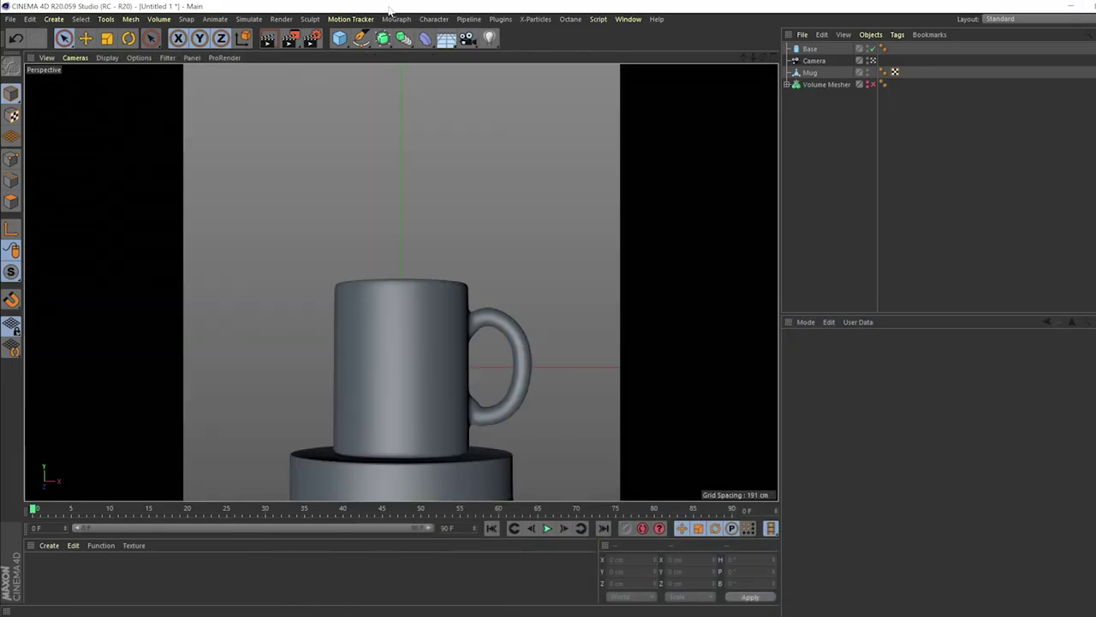
Step: Add a sphere, make it editable, and raise it above the mug
click(339, 38)
click(569, 77)
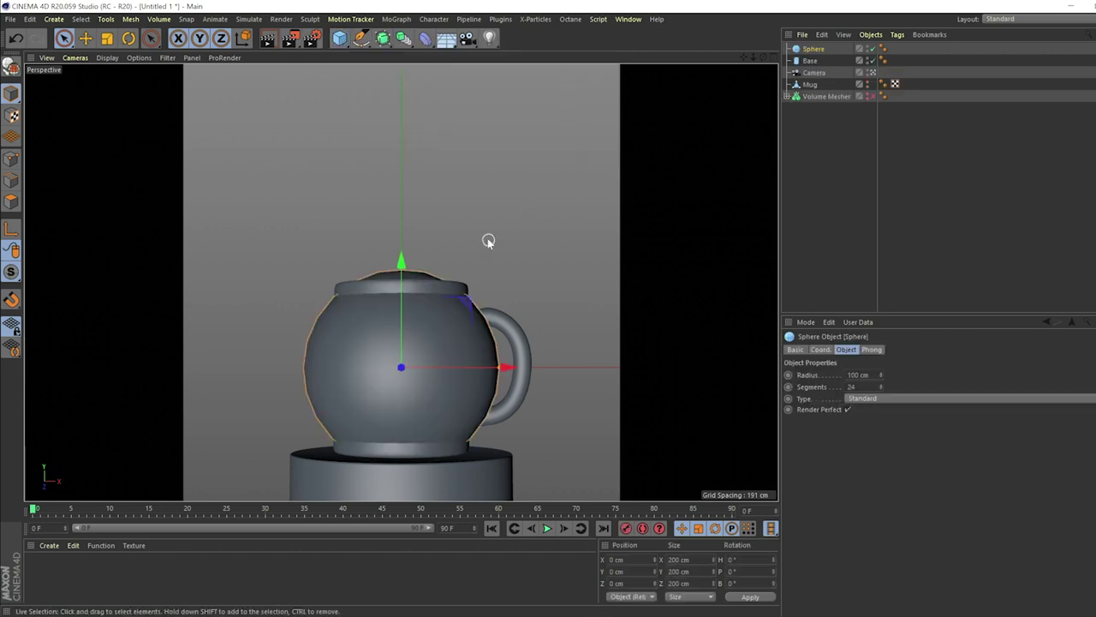
key(c)
drag(400, 259, 403, 174)
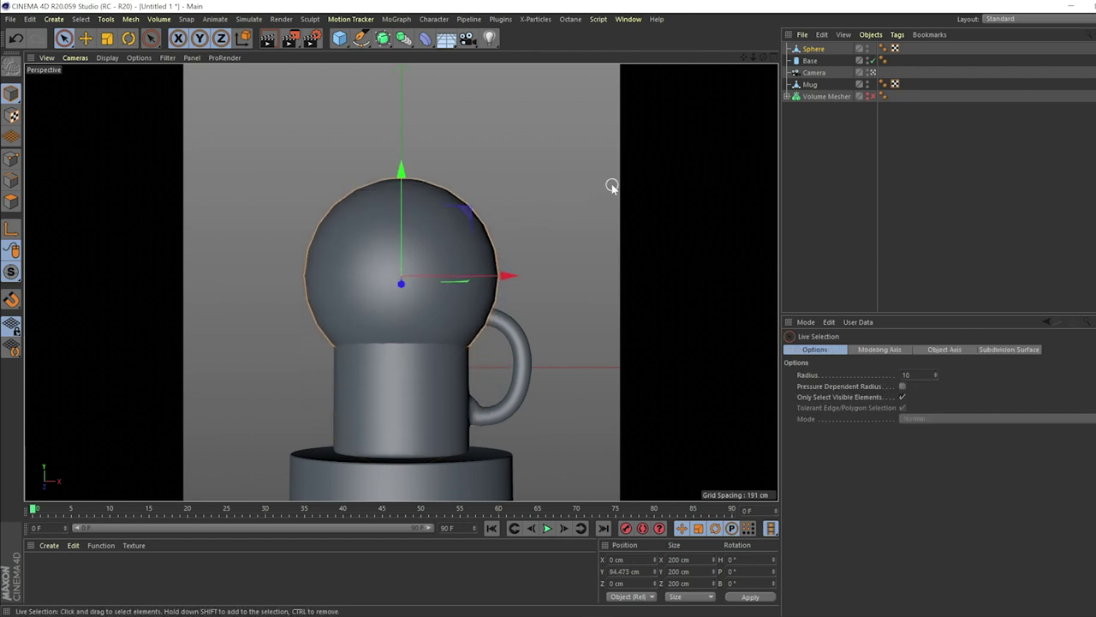
Step: Scale the sphere down and stretch it along Y into a tall dome
key(t)
drag(620, 183, 494, 277)
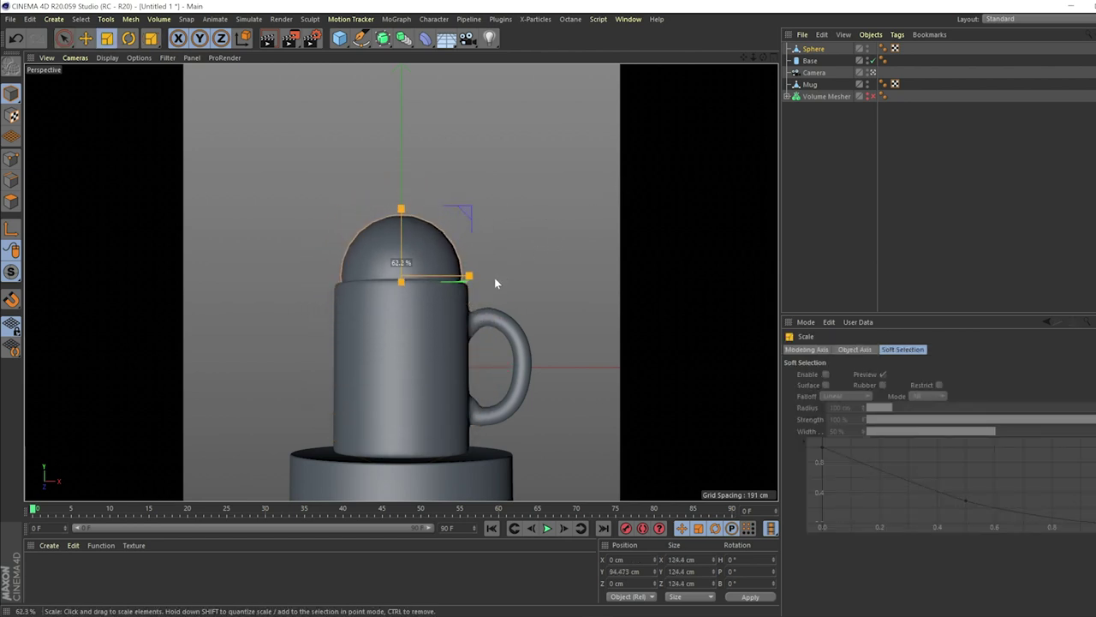
drag(403, 169, 403, 91)
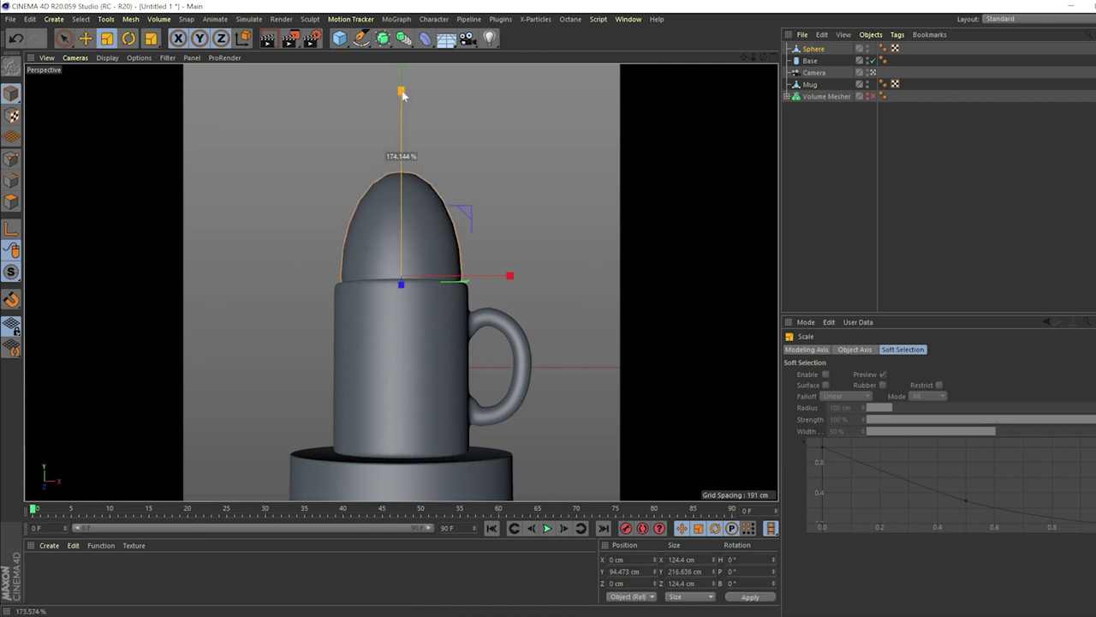
mouse_move(401, 167)
mouse_down()
mouse_move(399, 123)
mouse_move(406, 162)
mouse_up()
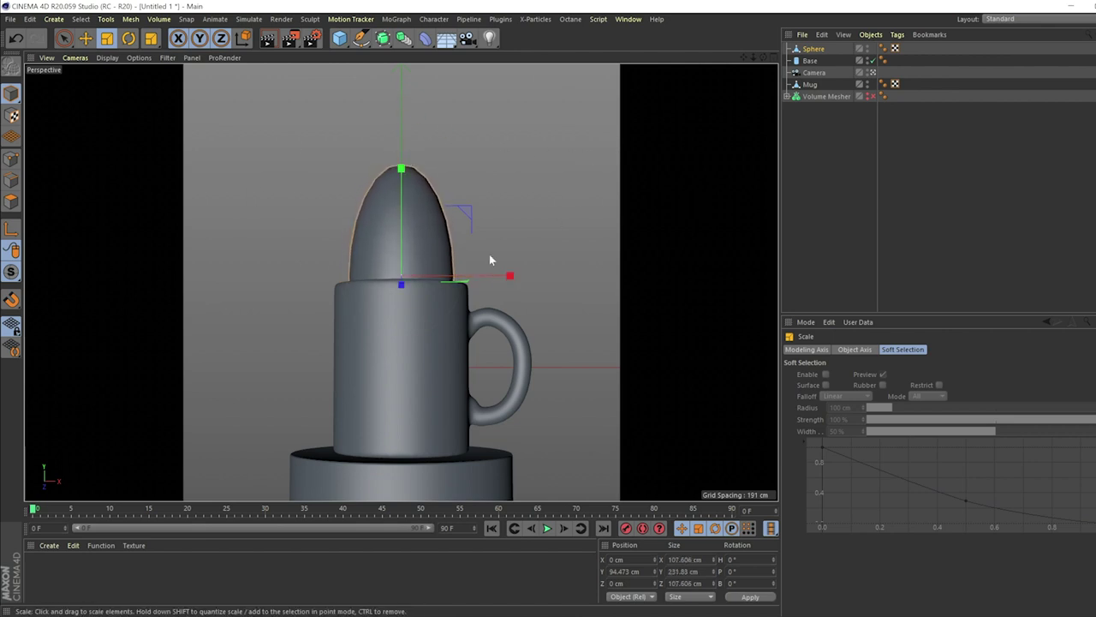
middle_click(454, 180)
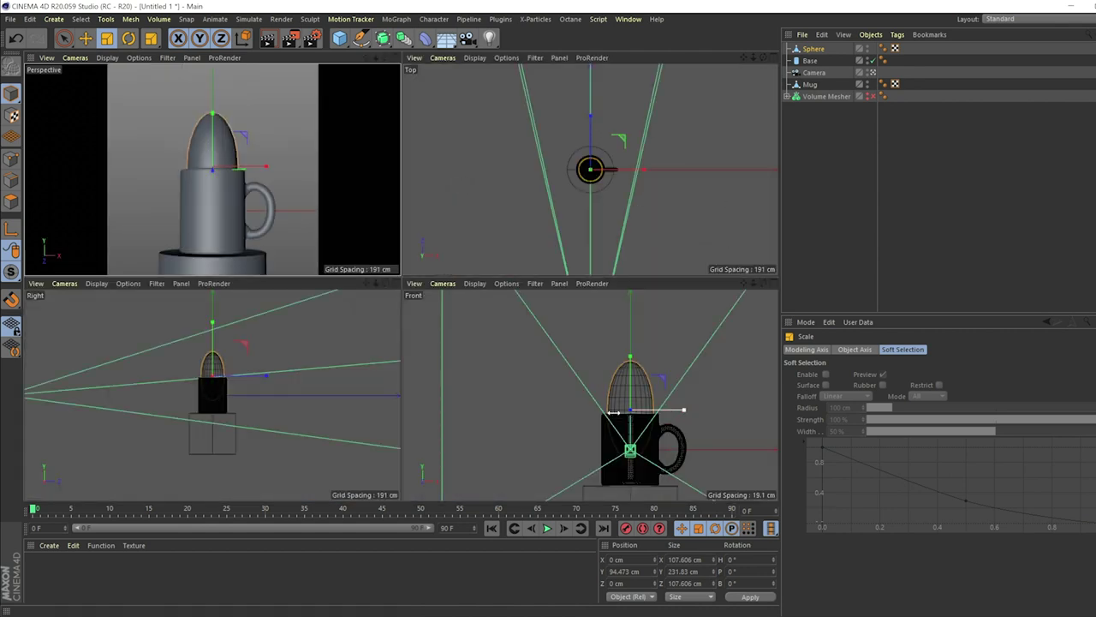
middle_click(298, 242)
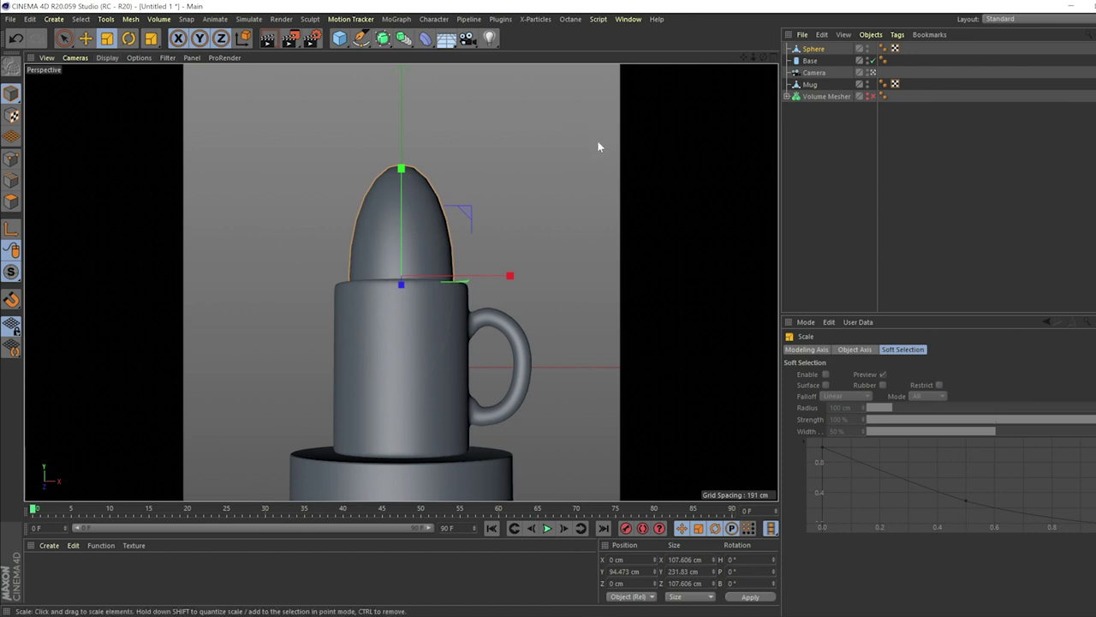
click(813, 49)
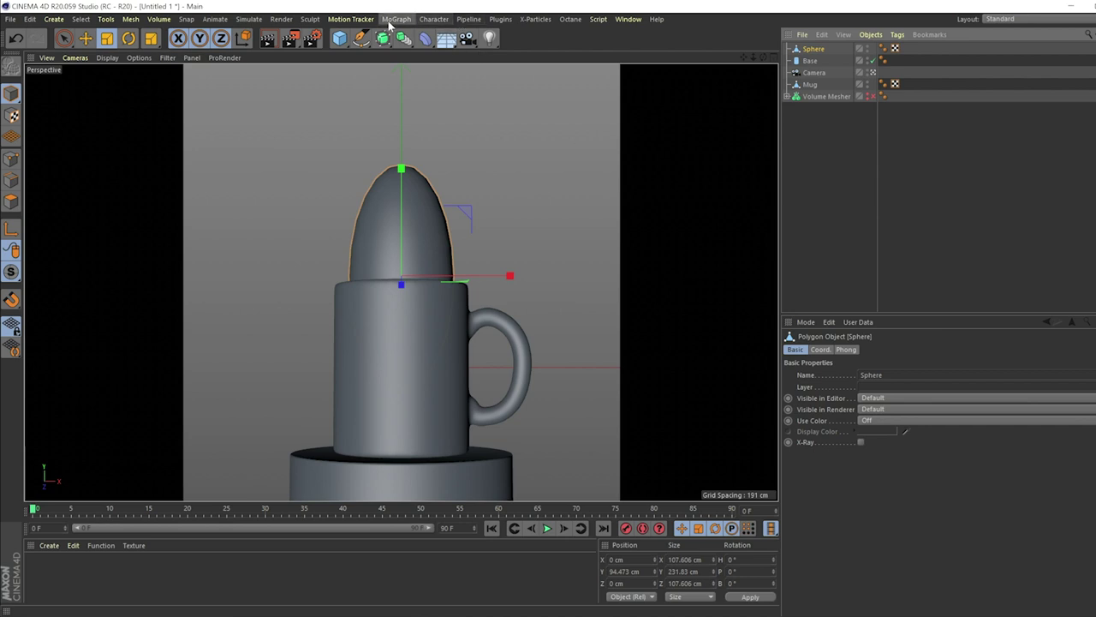
Step: Nest the sphere in a Volume Builder under a Volume Mesher
drag(404, 38, 466, 138)
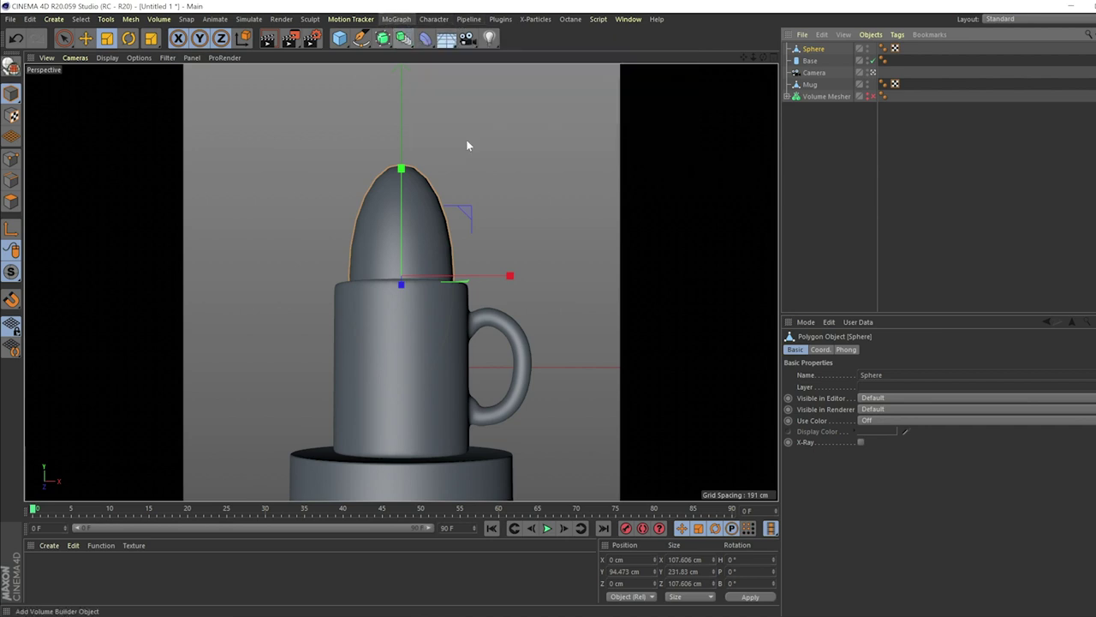
drag(809, 61, 812, 62)
drag(383, 37, 556, 142)
drag(808, 63, 815, 53)
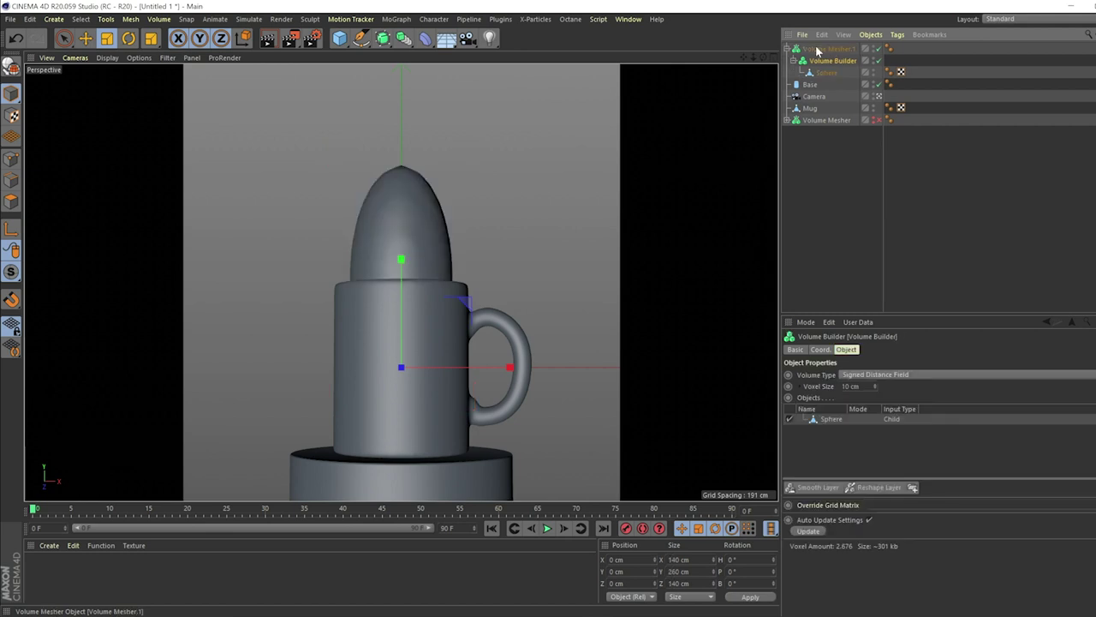
Step: Rename the Volume Mesher to Liquid
double_click(827, 49)
key(BackSpace)
text(Liquid)
key(Return)
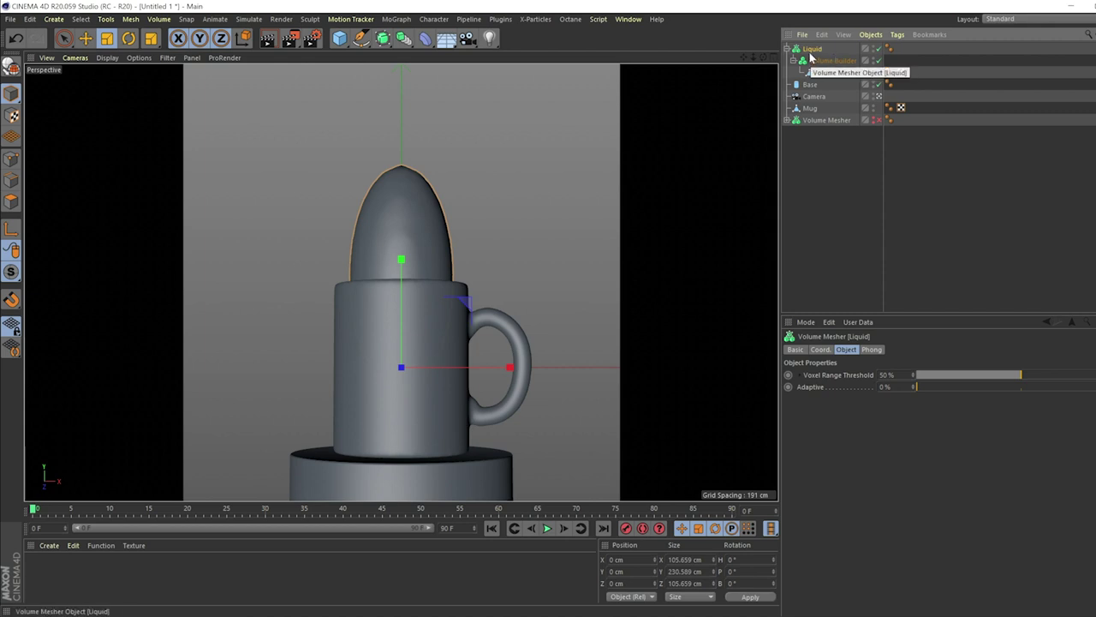
Step: With Gouraud Shading (Lines) temporarily on, set the Volume Builder voxel size to 5 cm
click(403, 38)
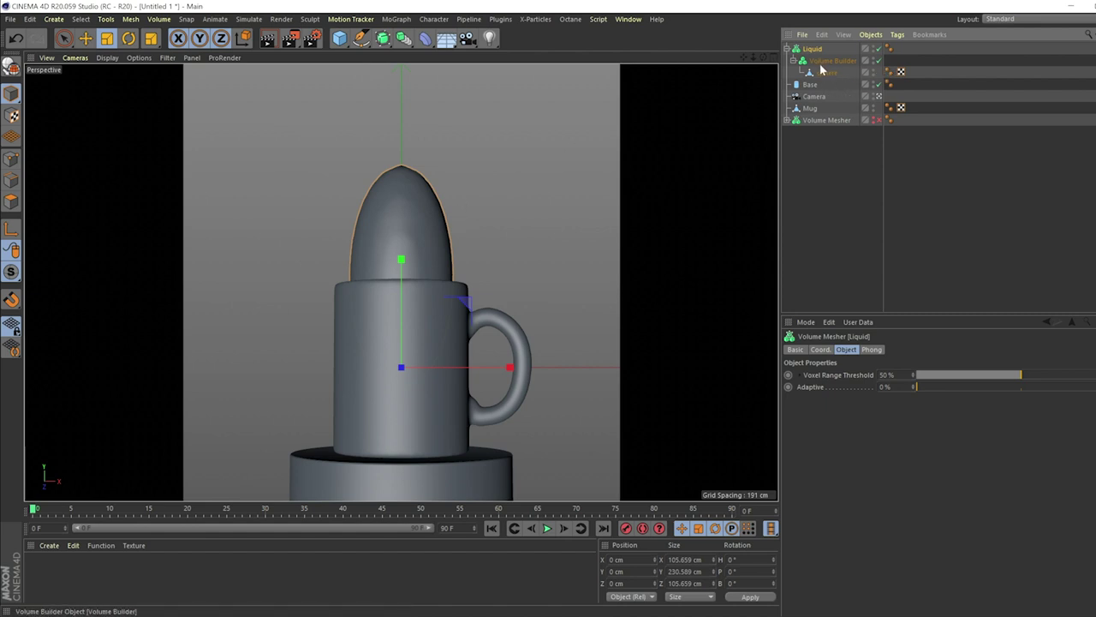
click(107, 57)
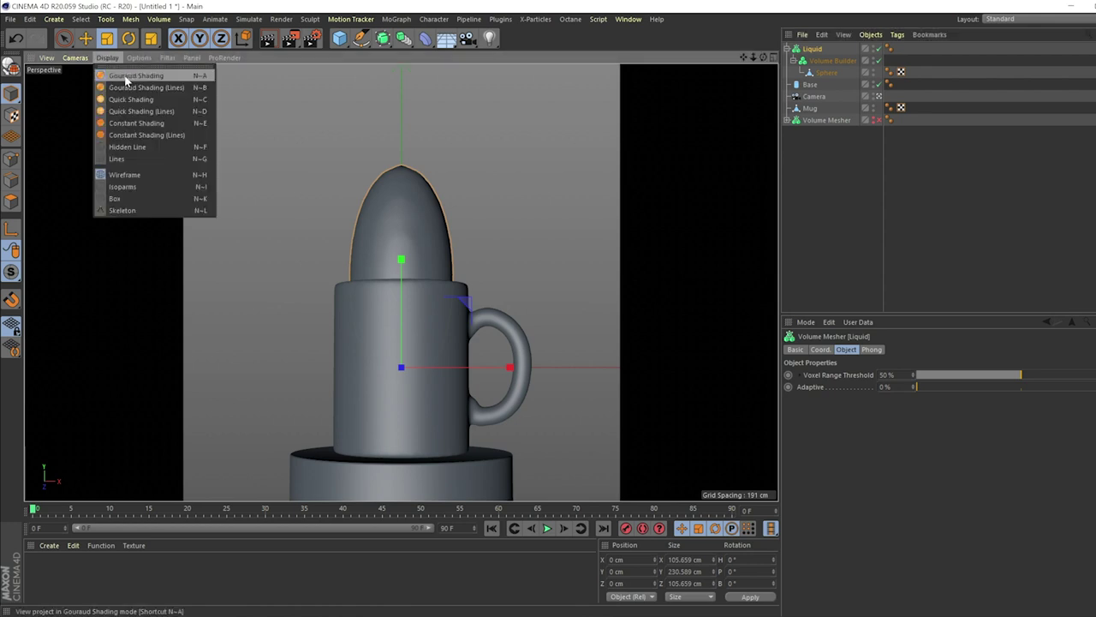
click(154, 92)
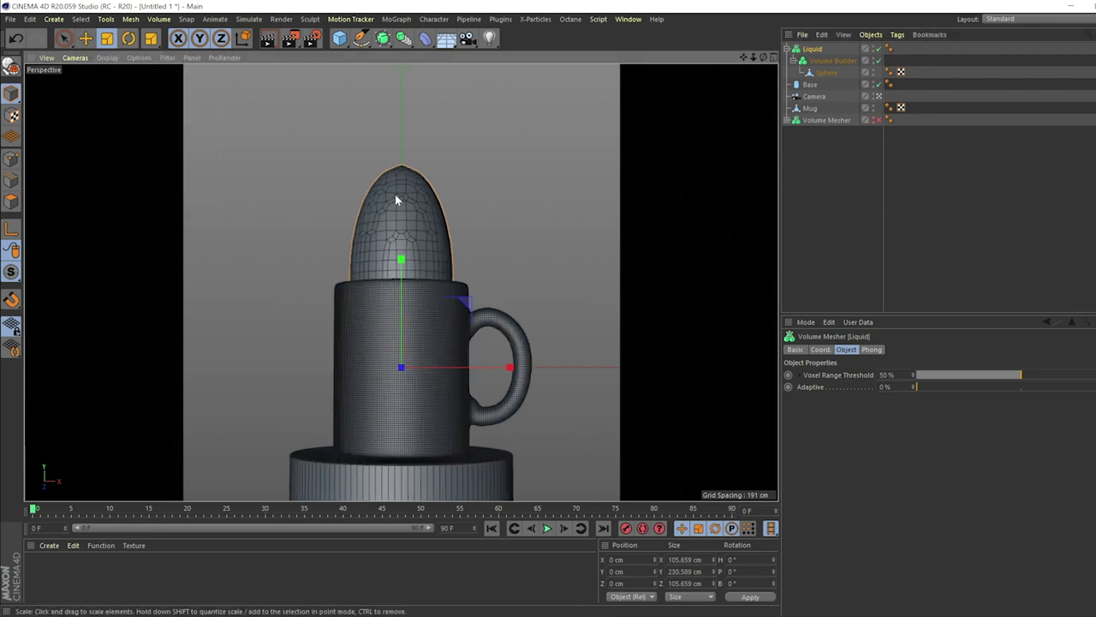
click(832, 61)
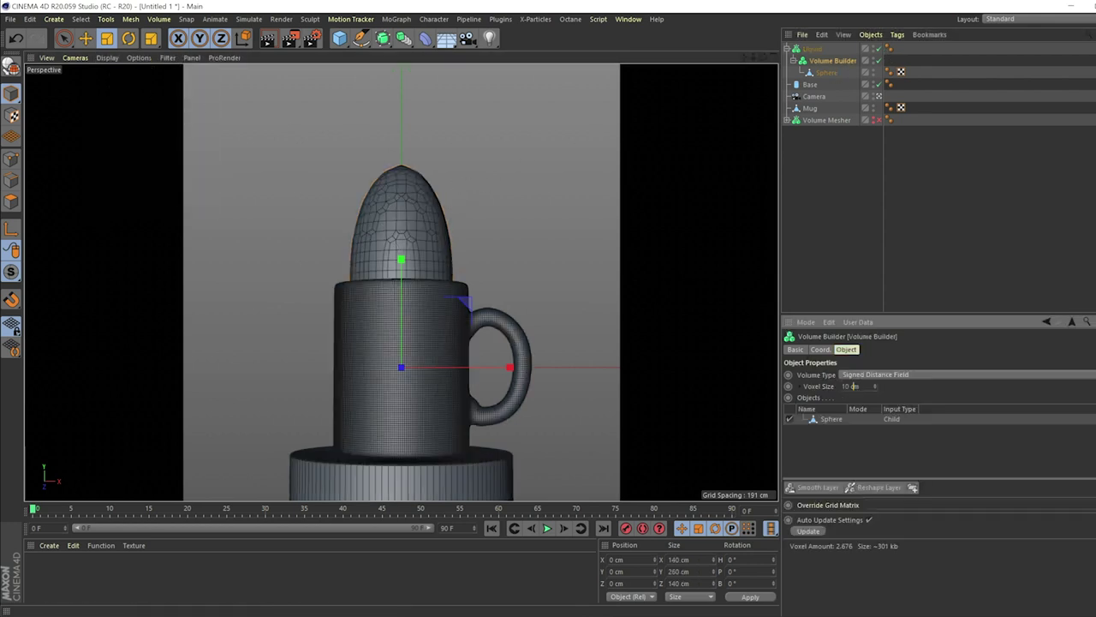
text(5)
key(Return)
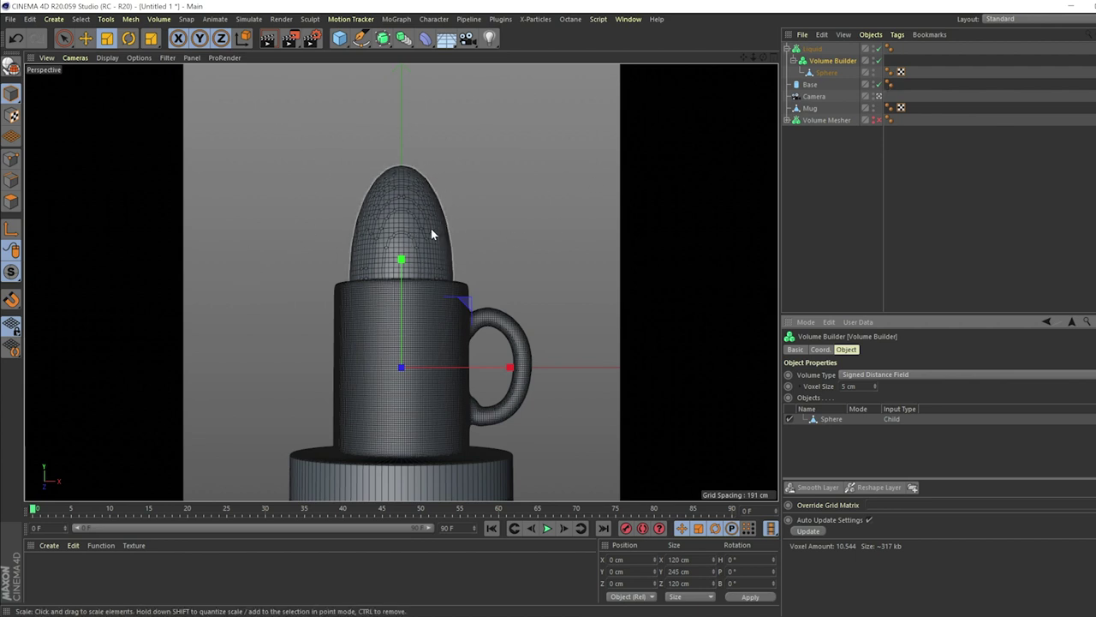
click(107, 58)
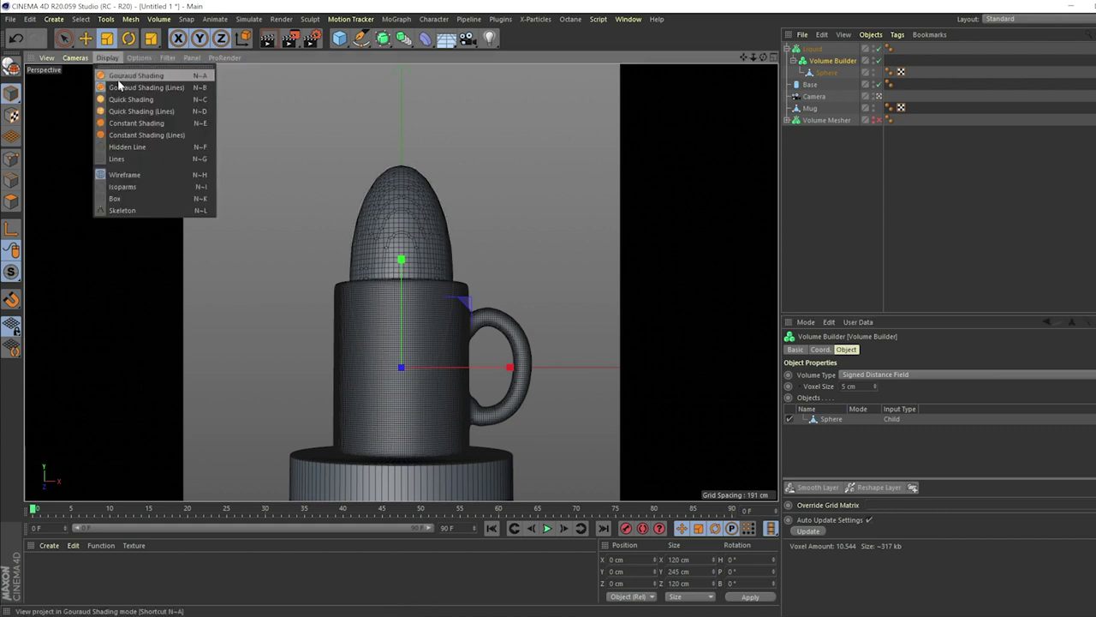
click(132, 76)
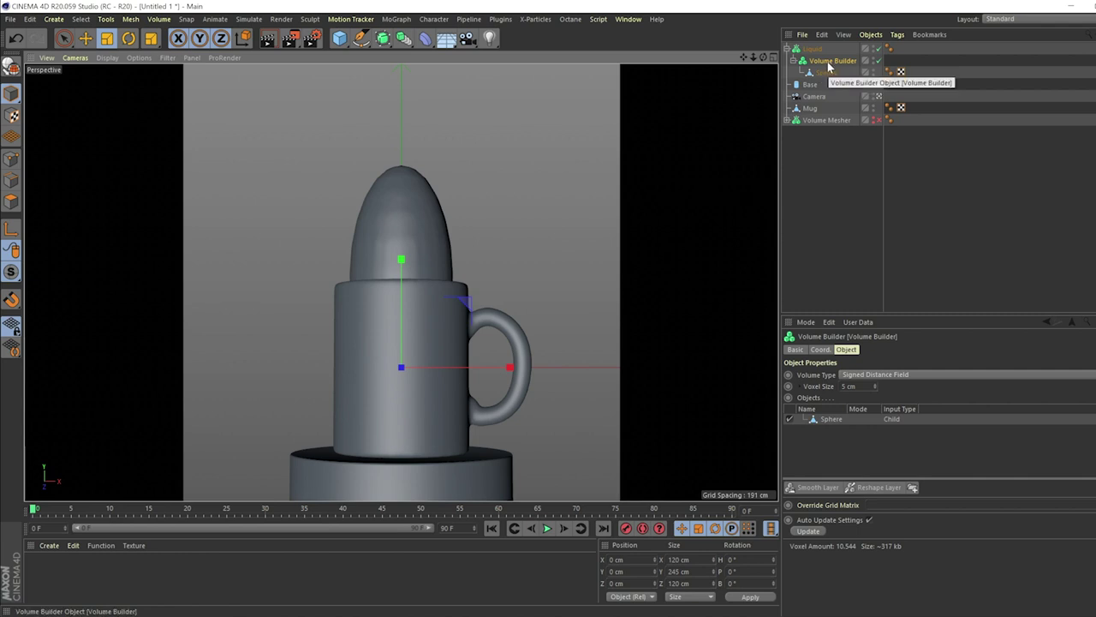
Step: Add a Smoothing deformer inside Liquid with 0% stiffness and 55 iterations
click(425, 38)
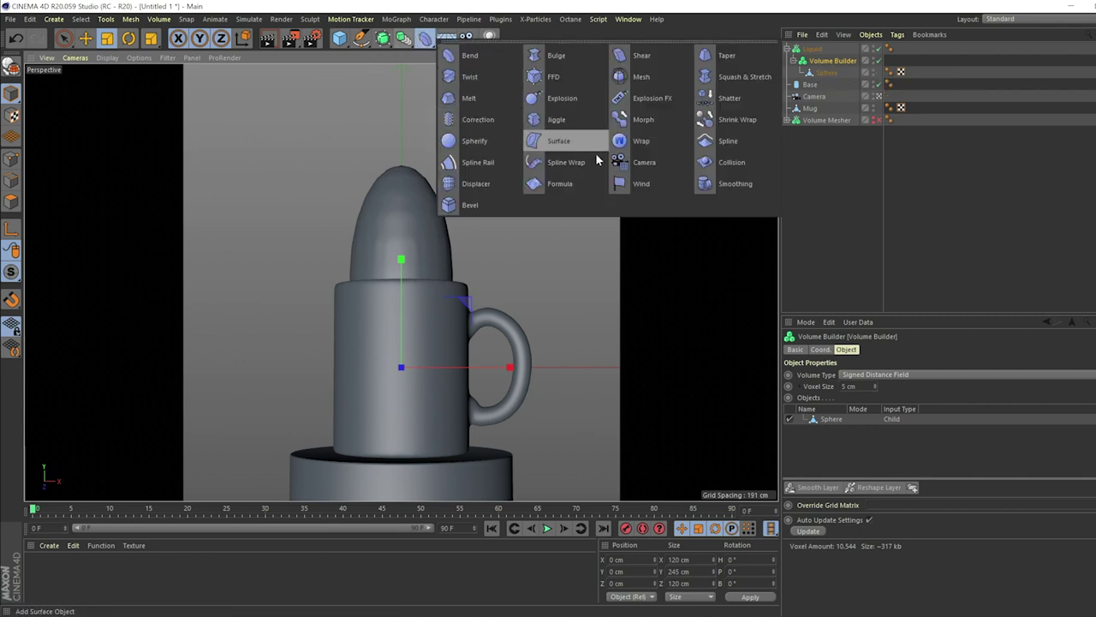
click(735, 183)
drag(821, 53, 818, 62)
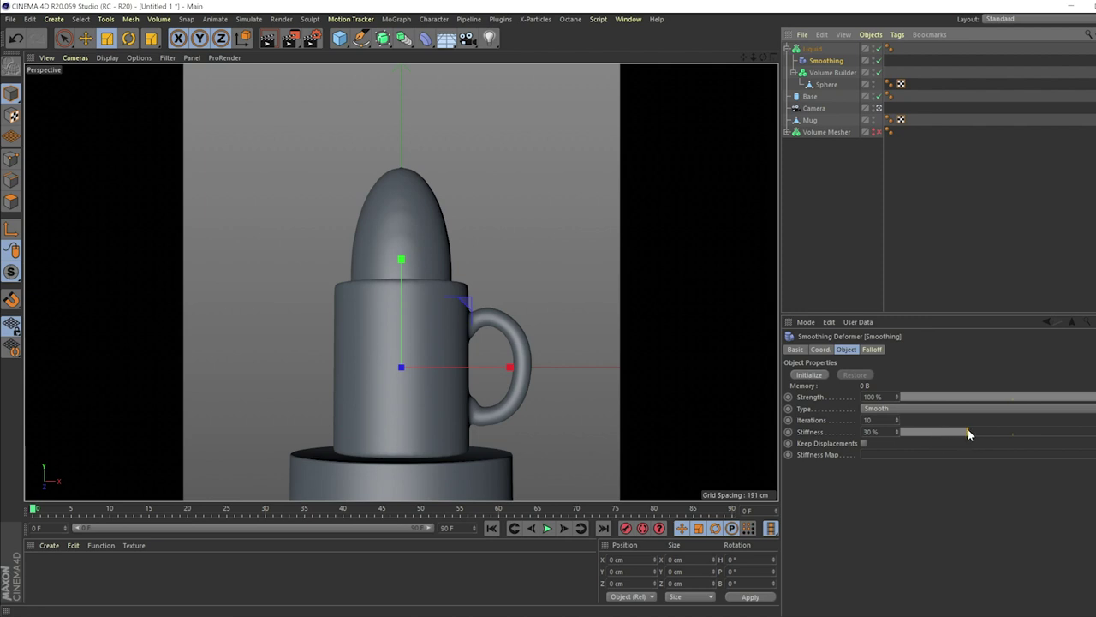
drag(965, 434, 897, 377)
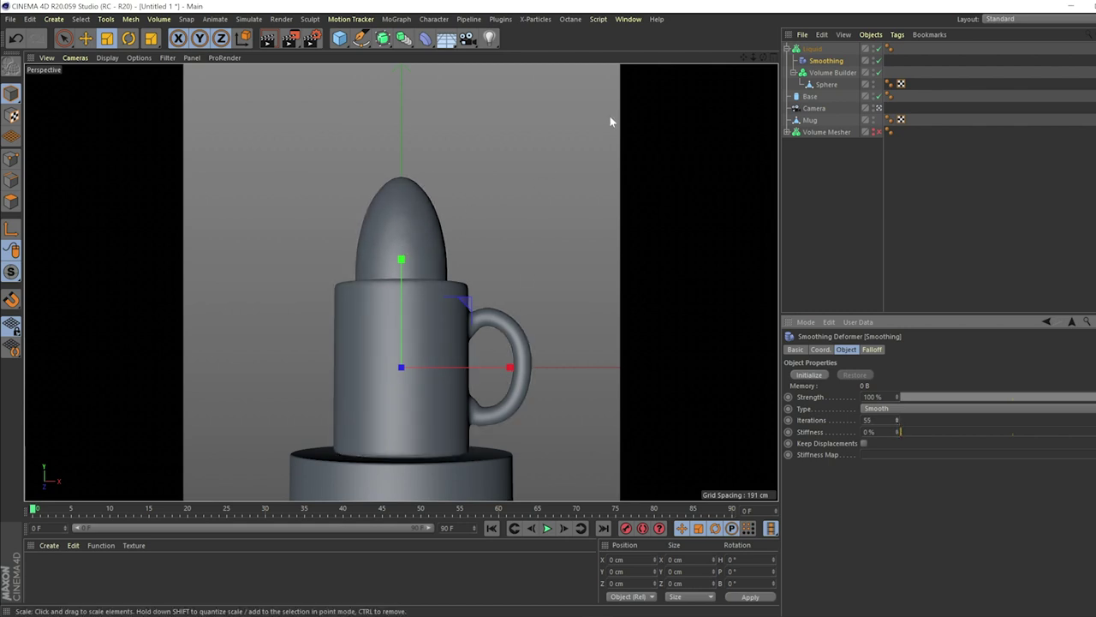
click(835, 74)
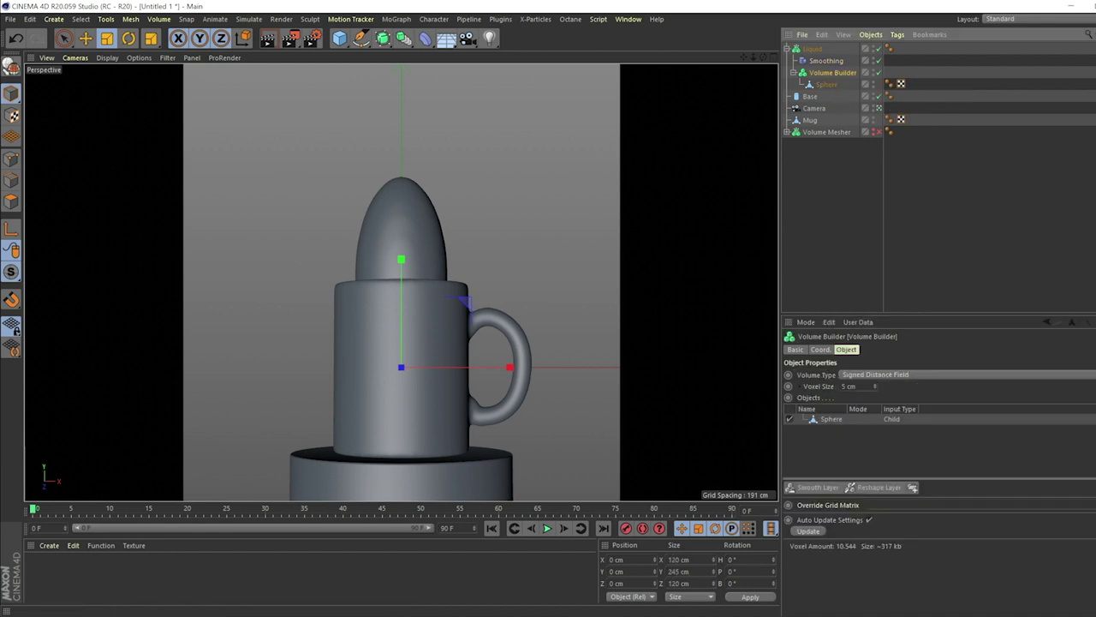
Step: Change the Volume Builder's volume type from Signed Distance Field to Fog
click(868, 377)
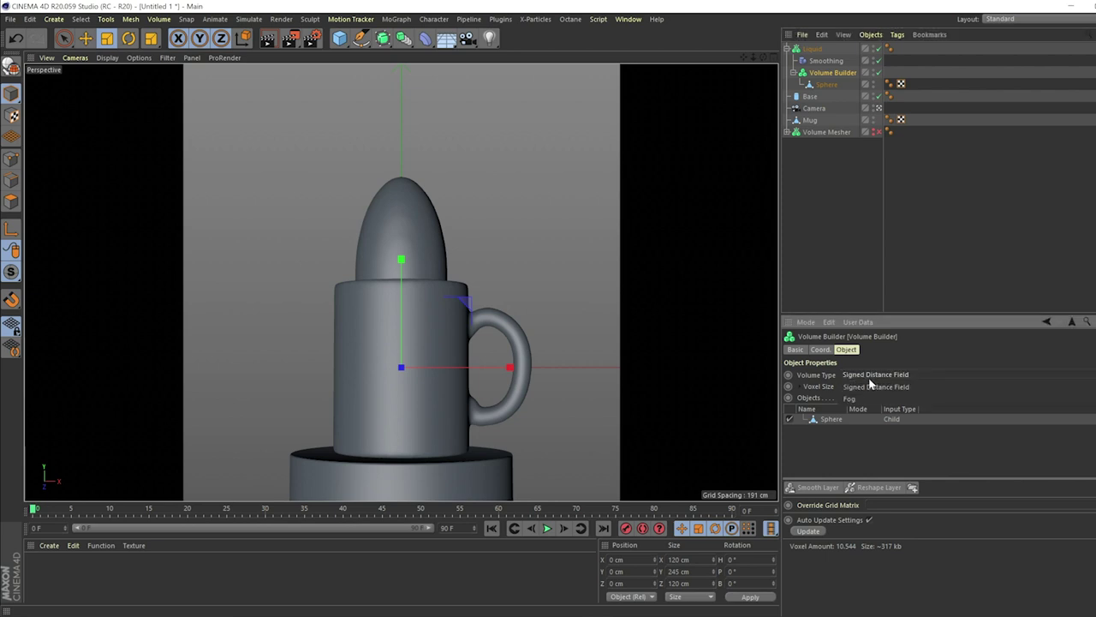
click(871, 398)
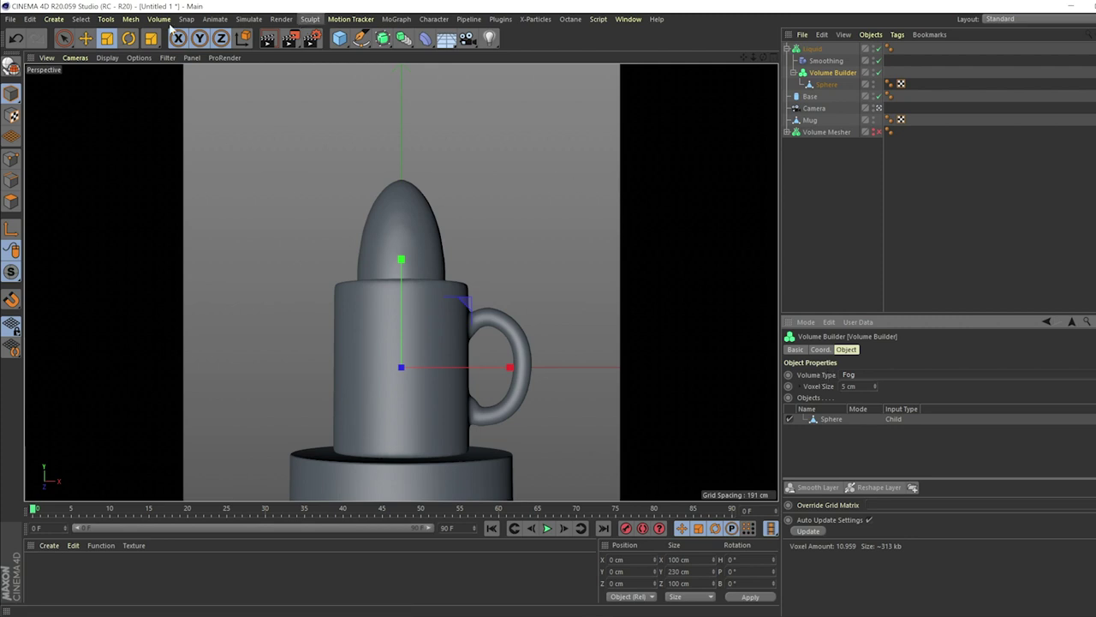
click(53, 19)
mouse_move(60, 101)
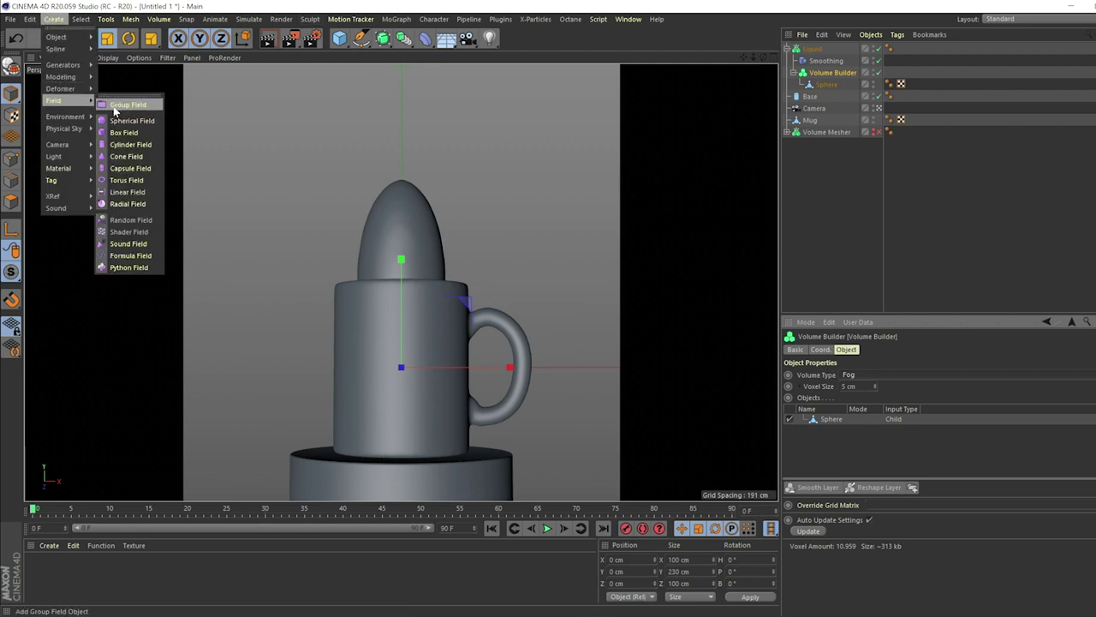
Step: Add a Shader Field to the Volume Builder with Objects creation space and Min mode
click(128, 231)
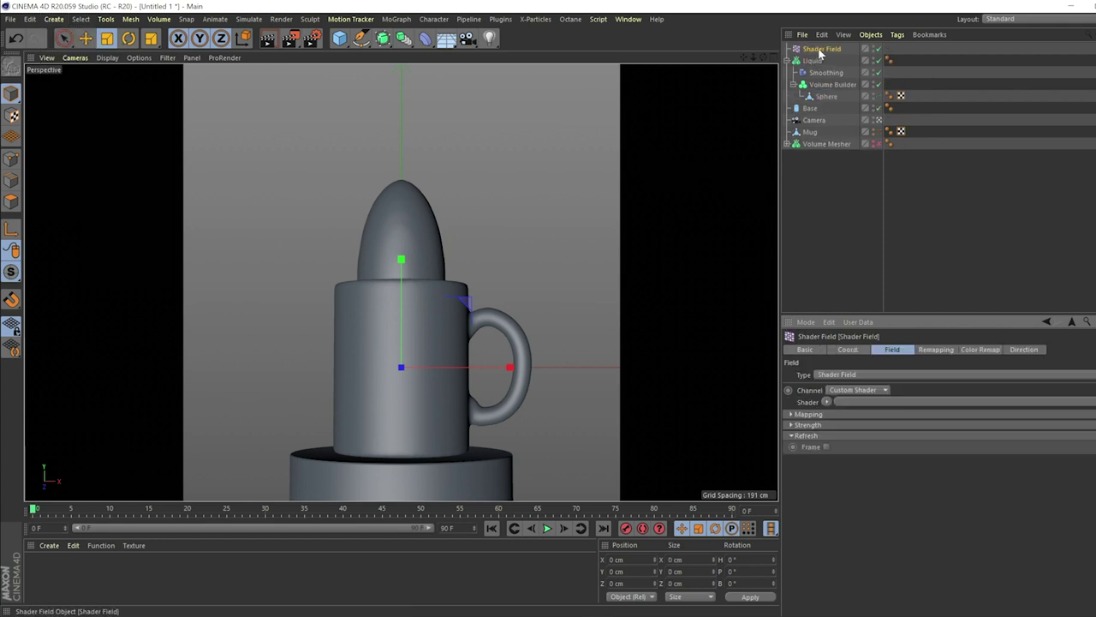
drag(820, 52, 828, 94)
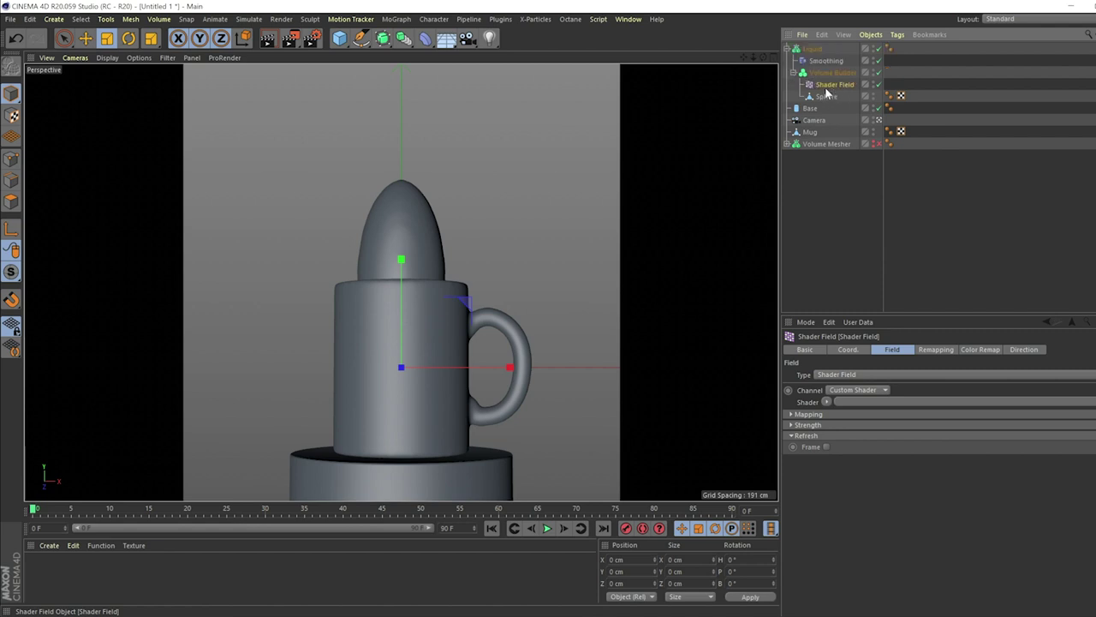
click(832, 73)
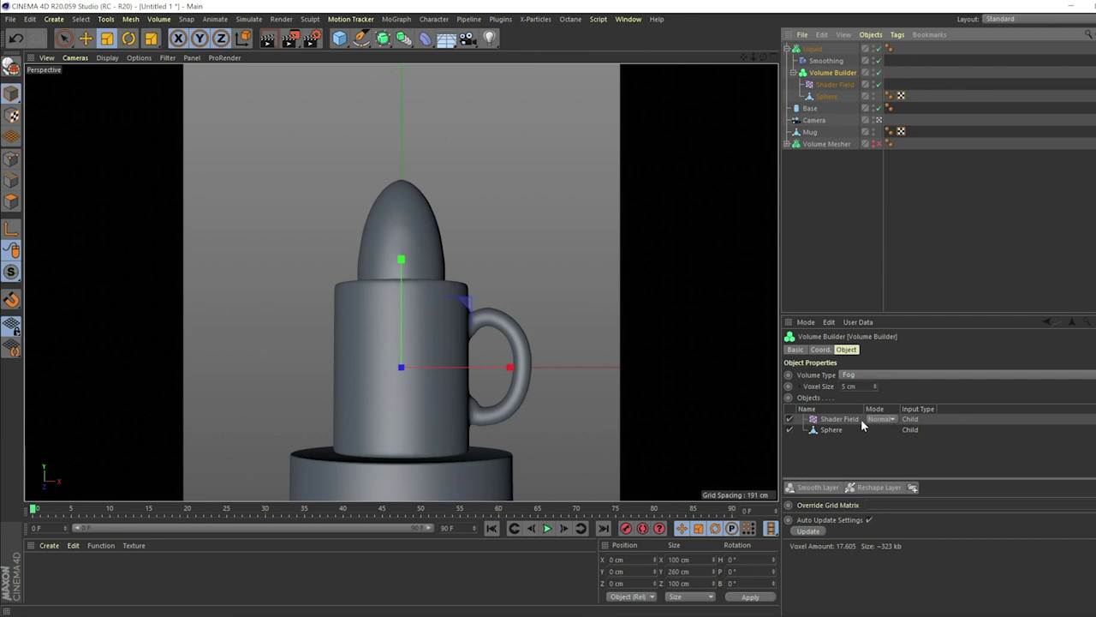
click(848, 419)
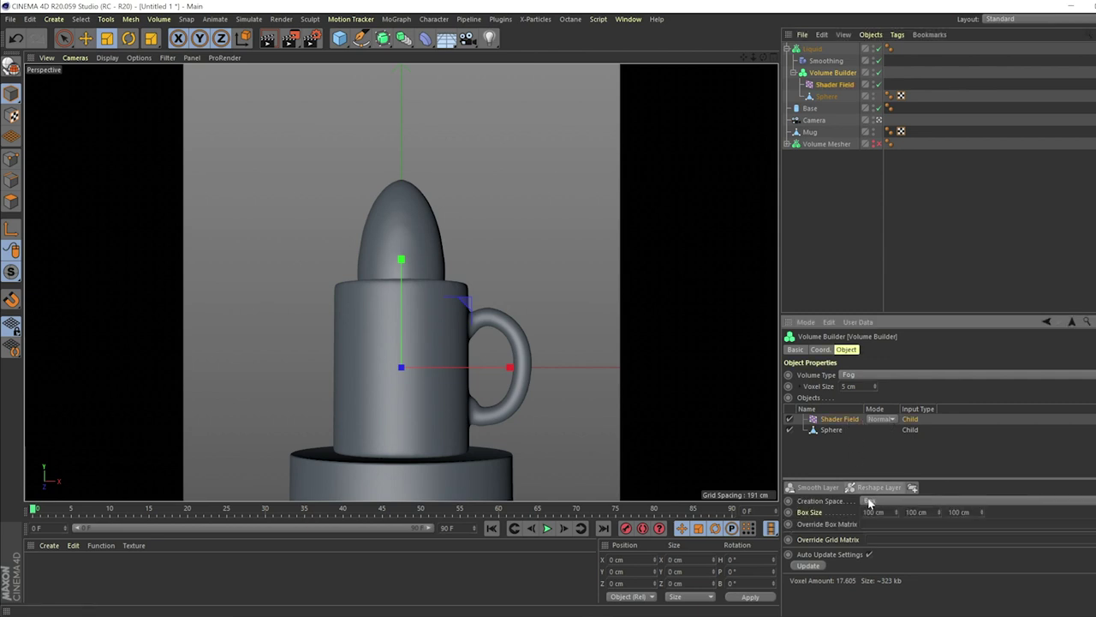
click(870, 501)
click(872, 518)
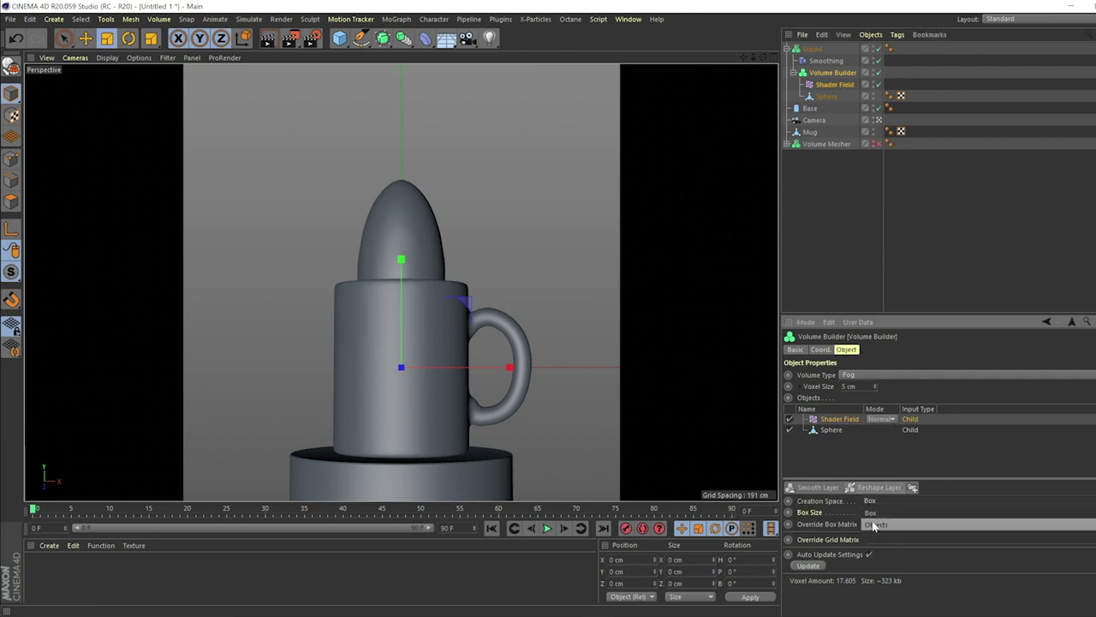
click(885, 420)
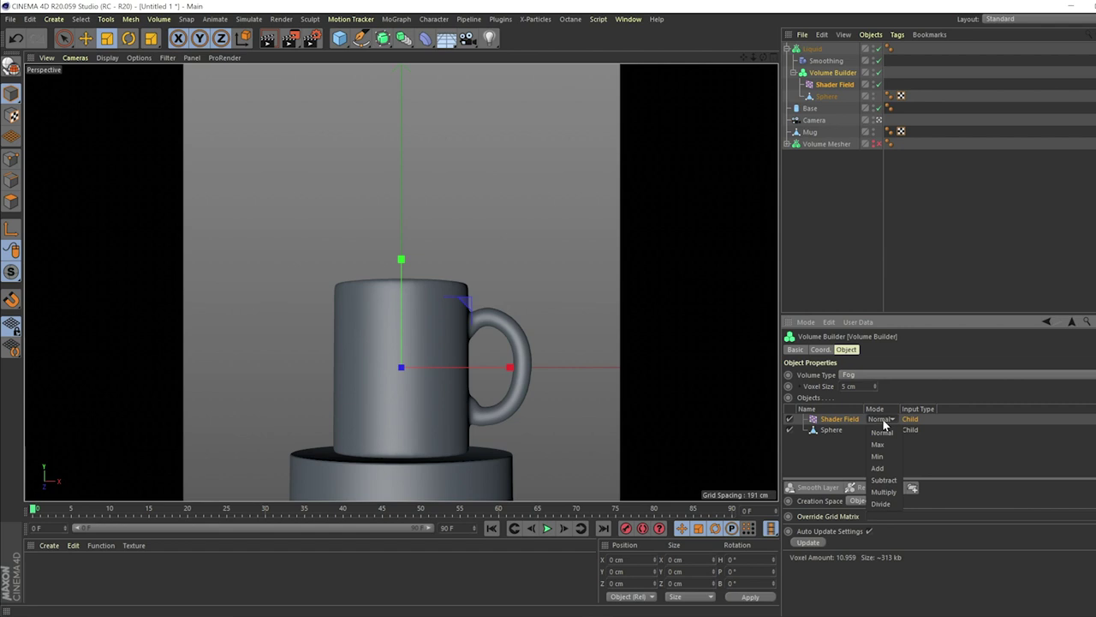
click(880, 464)
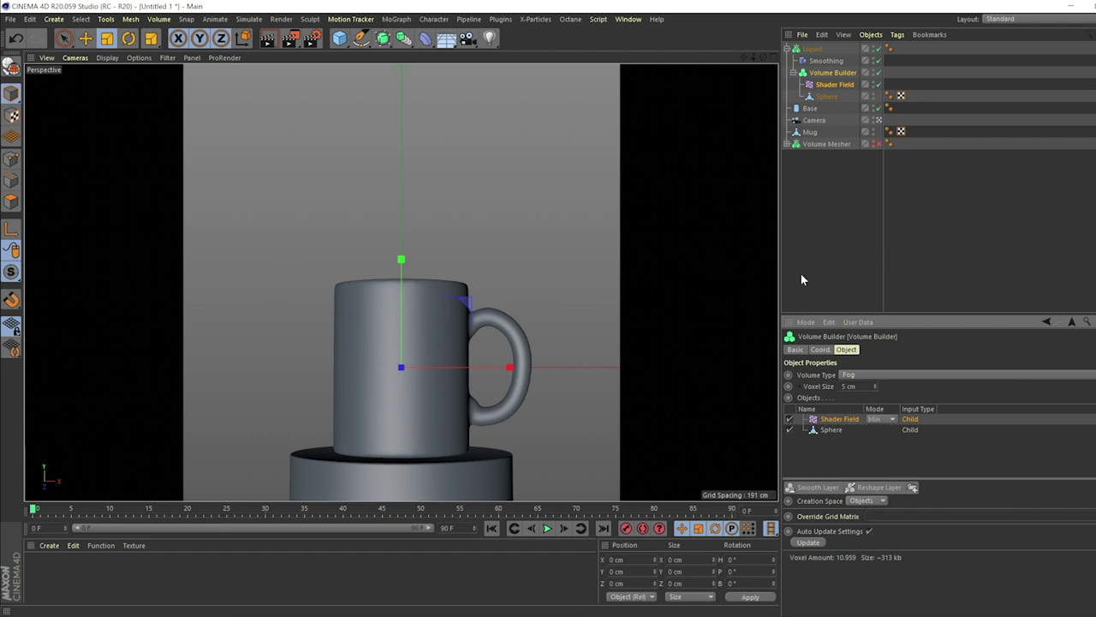
click(835, 86)
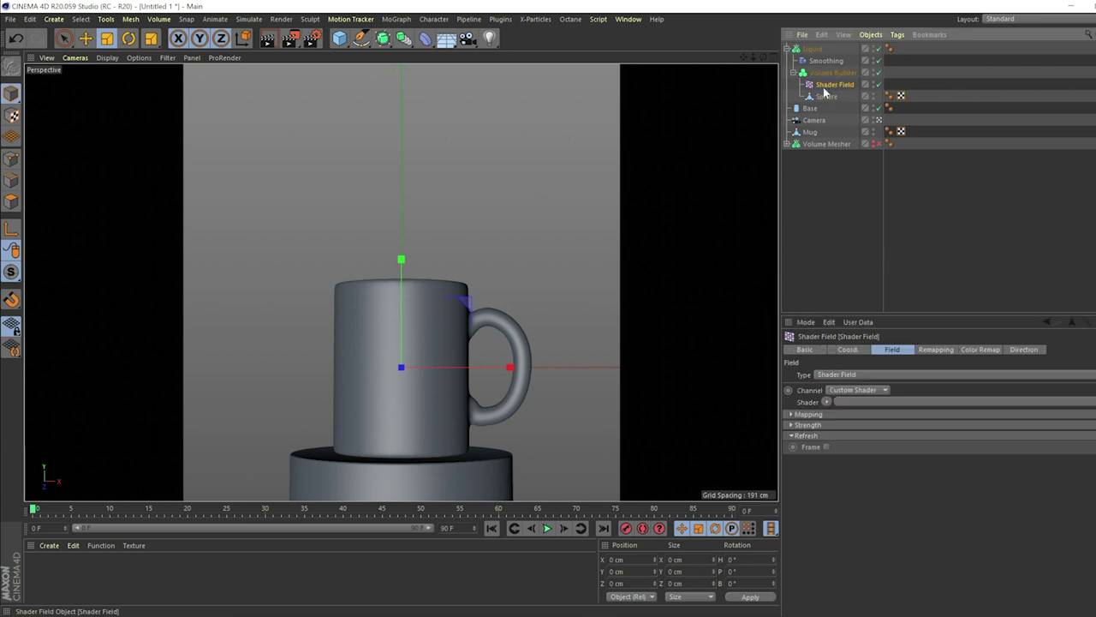
Step: Load a Noise shader into the Shader Field with 300% Global Scale and Low Clip raised to 13%
click(825, 401)
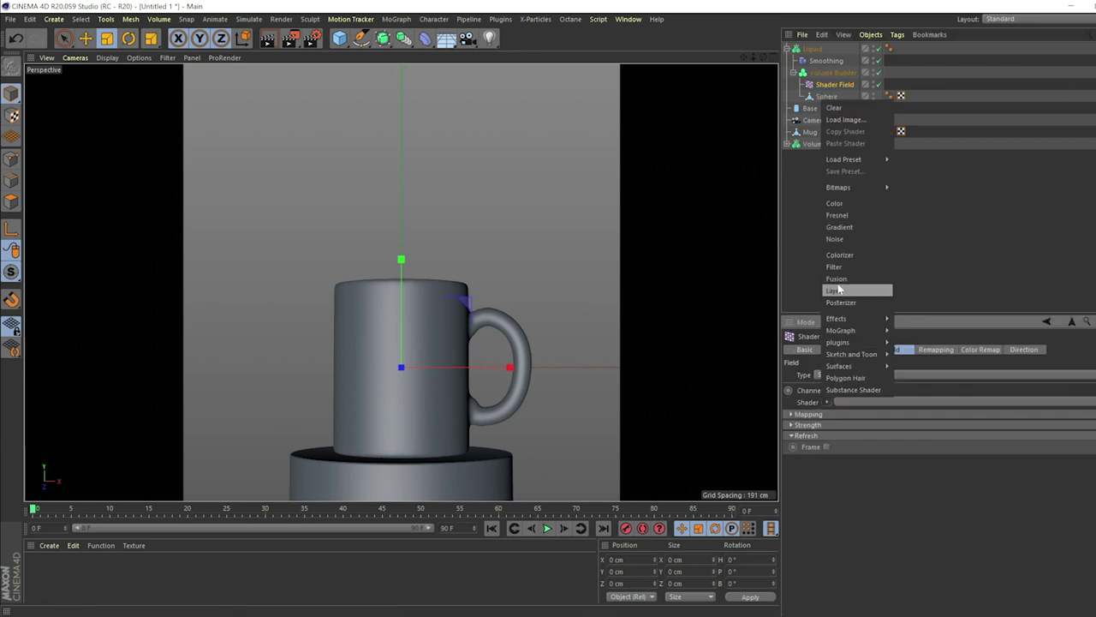
click(835, 239)
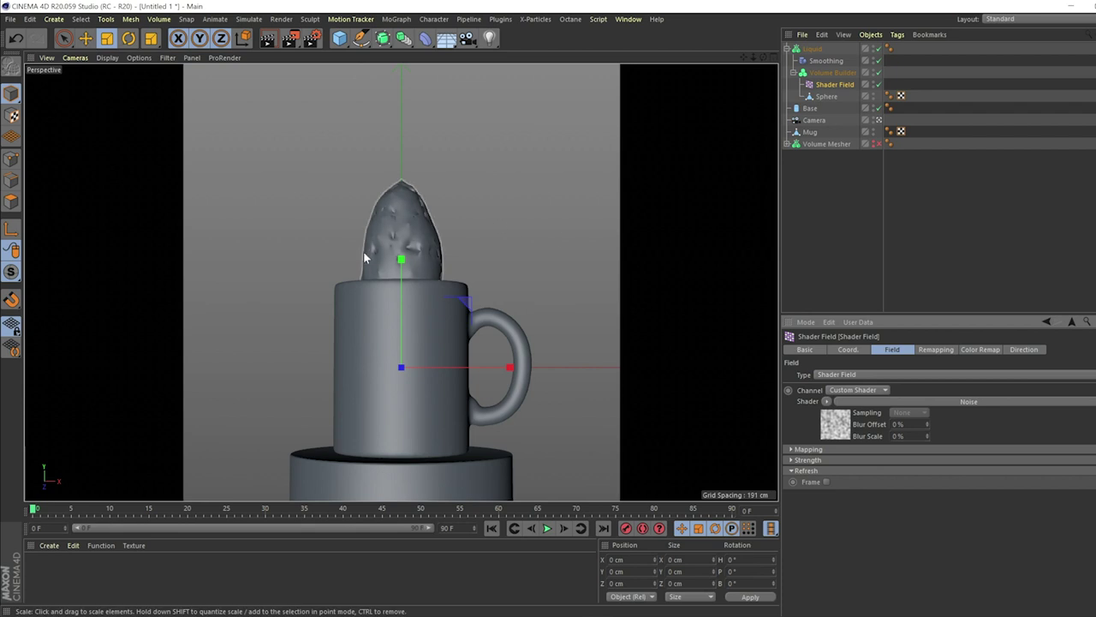
click(890, 401)
scroll(811, 499, down, 2)
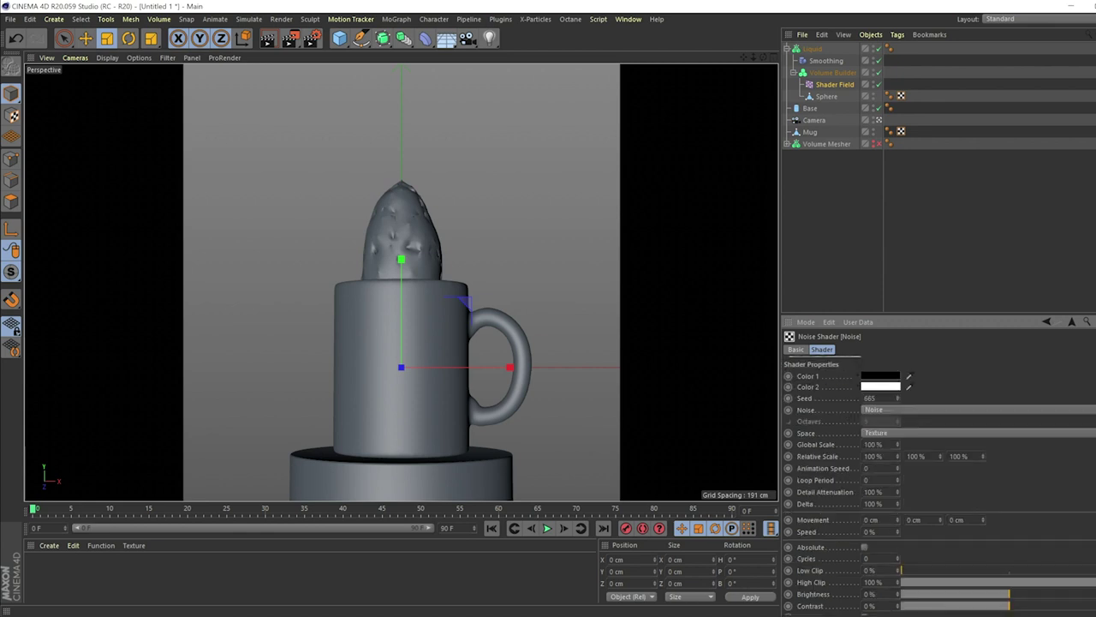
click(874, 443)
text(300)
key(Return)
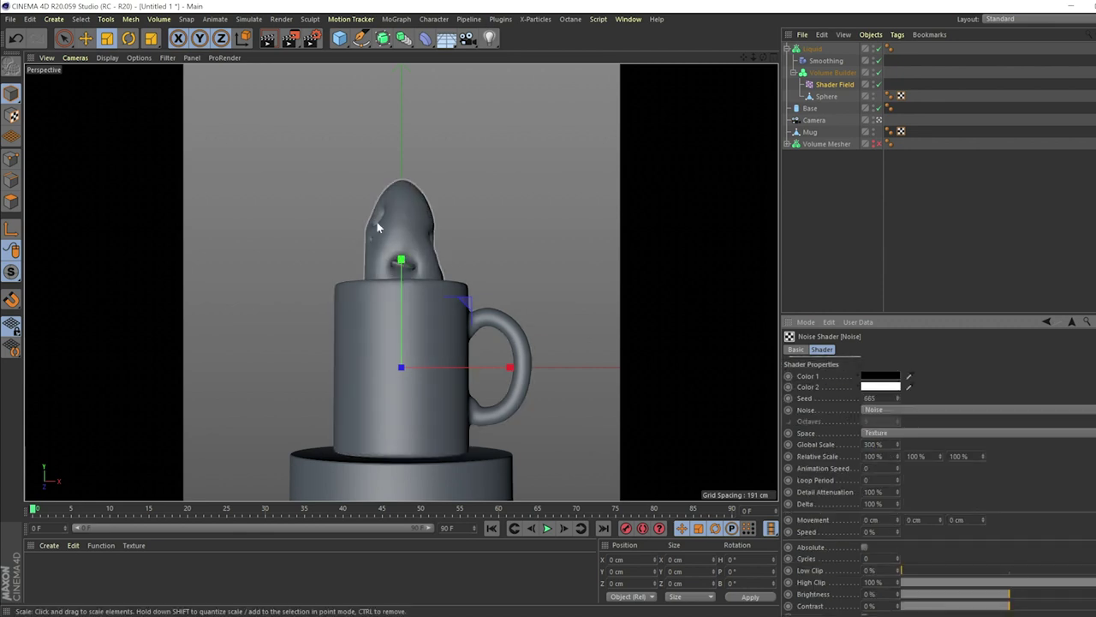
drag(912, 570, 931, 590)
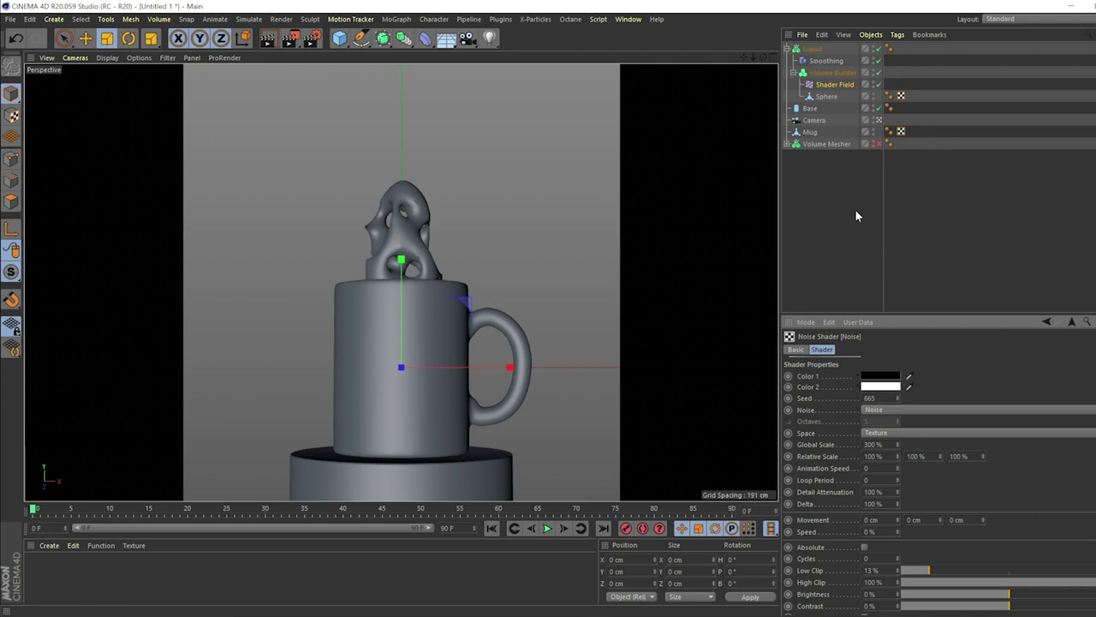
Step: Set the Volume Builder's voxel size to 3 cm
click(831, 73)
click(847, 387)
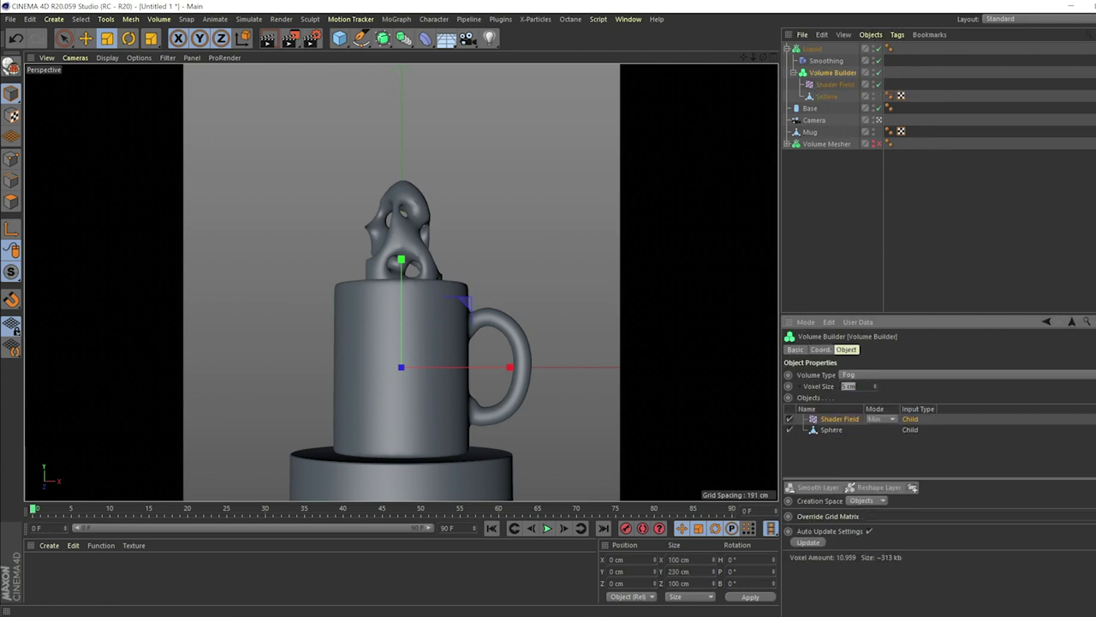
text(3)
key(Return)
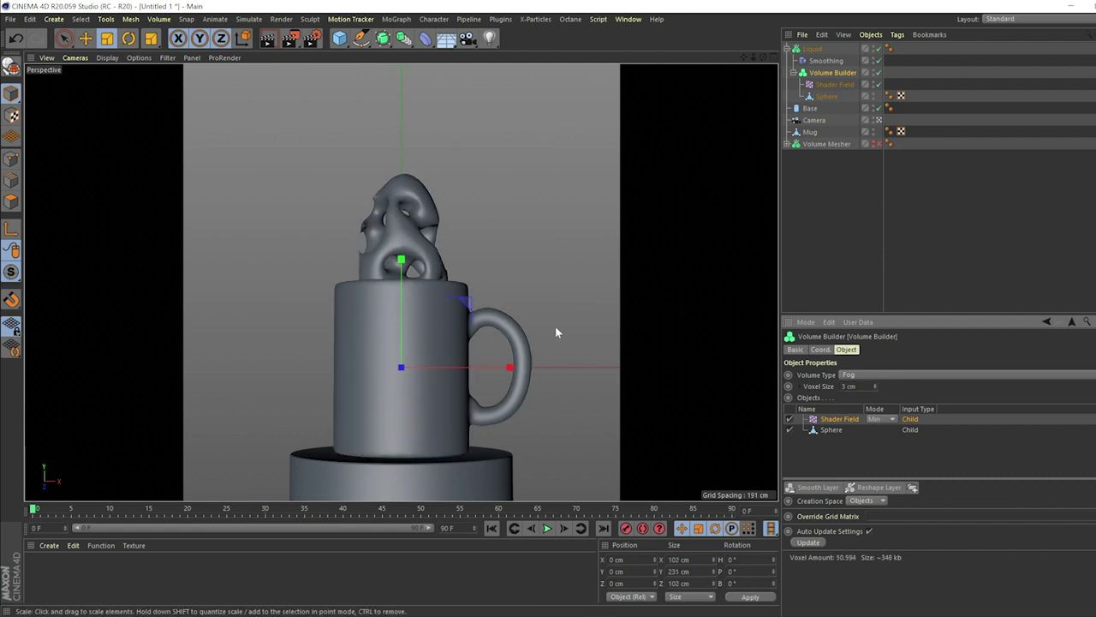
Step: Adjust the Liquid mesher's Voxel Range Threshold, settling it at 57%
click(810, 50)
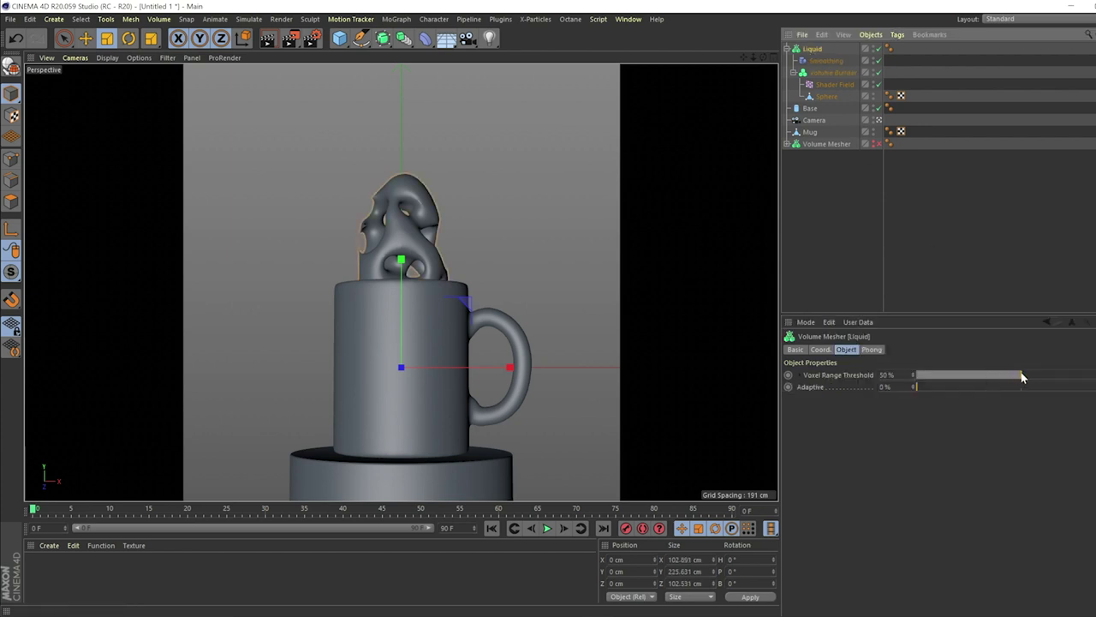
mouse_move(1021, 377)
mouse_down()
mouse_move(1005, 375)
mouse_move(1042, 380)
mouse_move(996, 391)
mouse_move(1047, 382)
mouse_move(1031, 388)
mouse_up()
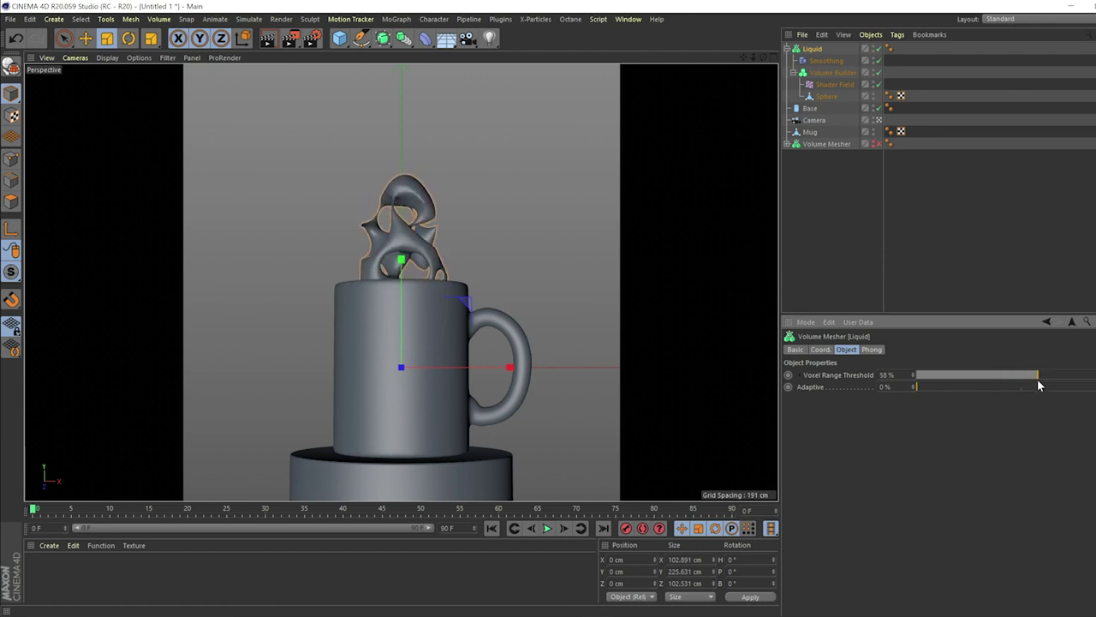
drag(1038, 390, 1038, 420)
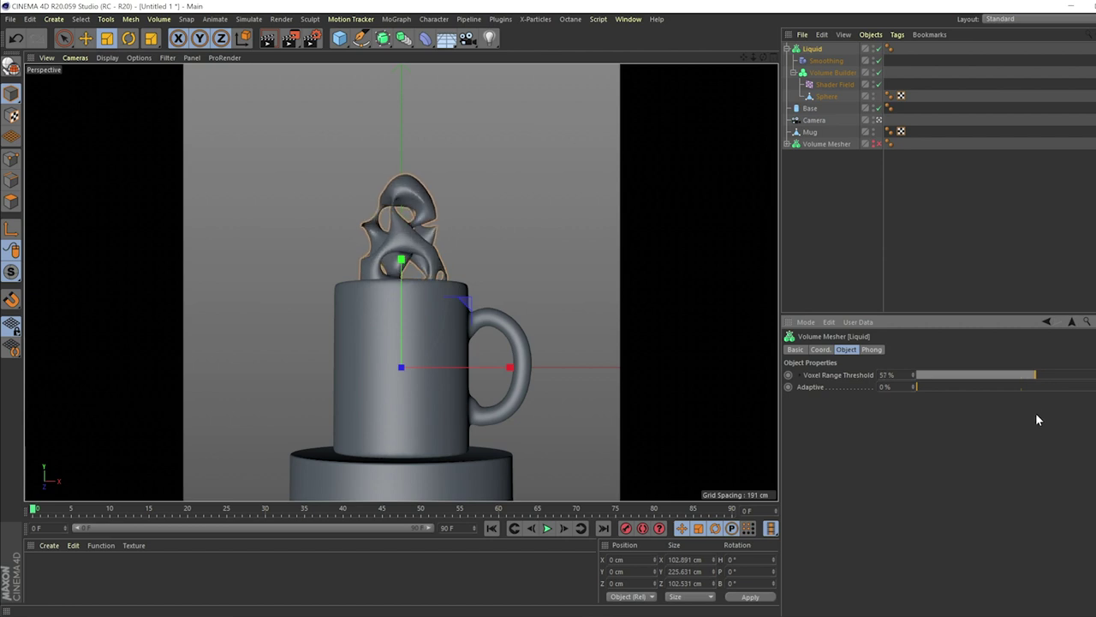
Step: Try a 400% noise Global Scale and lower the Liquid's voxel range threshold
click(835, 85)
click(953, 401)
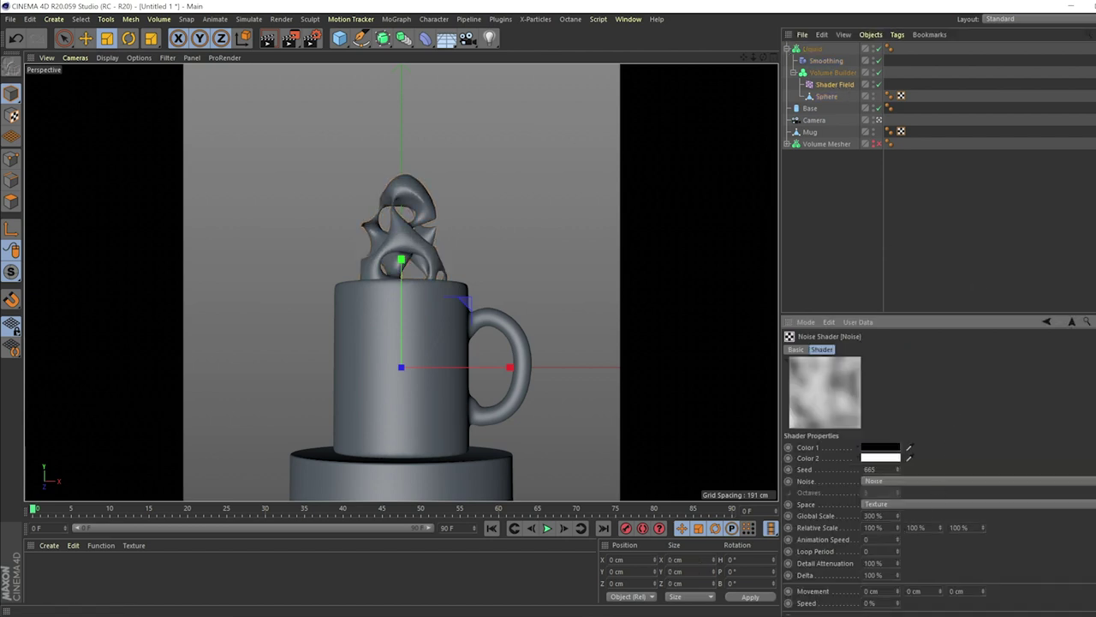
text(400)
key(Return)
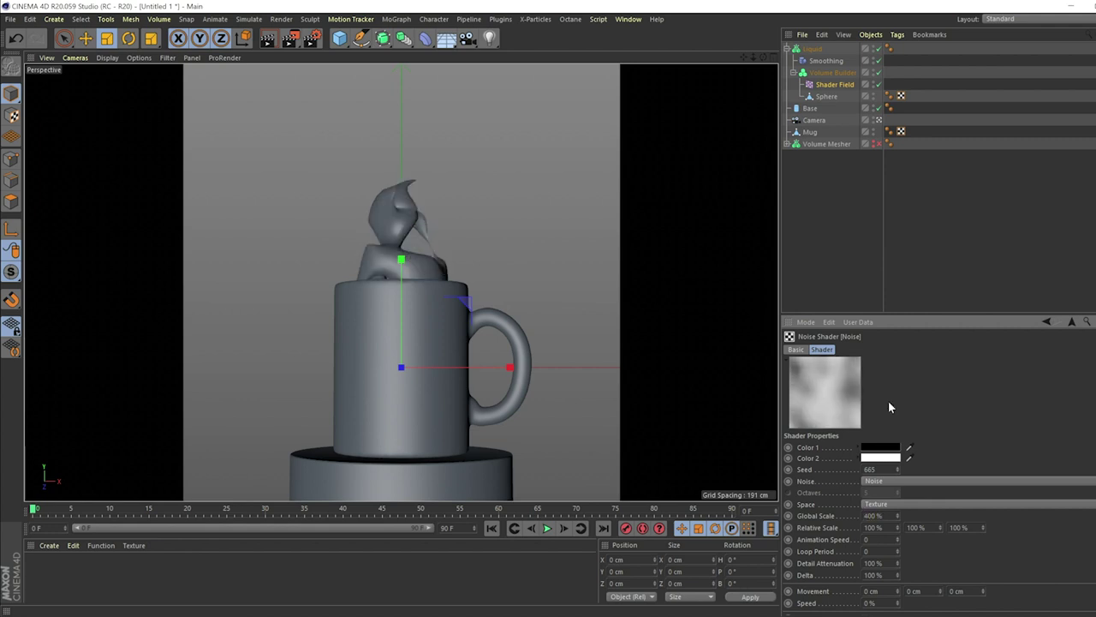
click(812, 49)
mouse_move(1033, 378)
mouse_down()
mouse_move(1003, 388)
mouse_move(1046, 381)
mouse_move(1034, 397)
mouse_up()
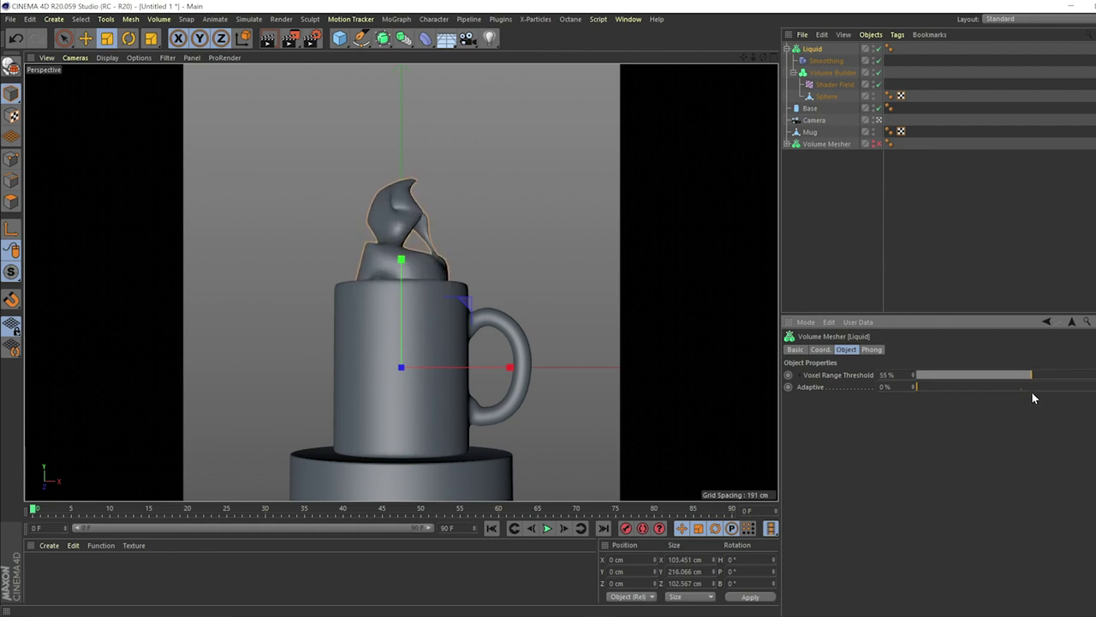
Step: Lower the noise Low Clip to 9% and readjust the Liquid's voxel range threshold
click(827, 85)
click(920, 401)
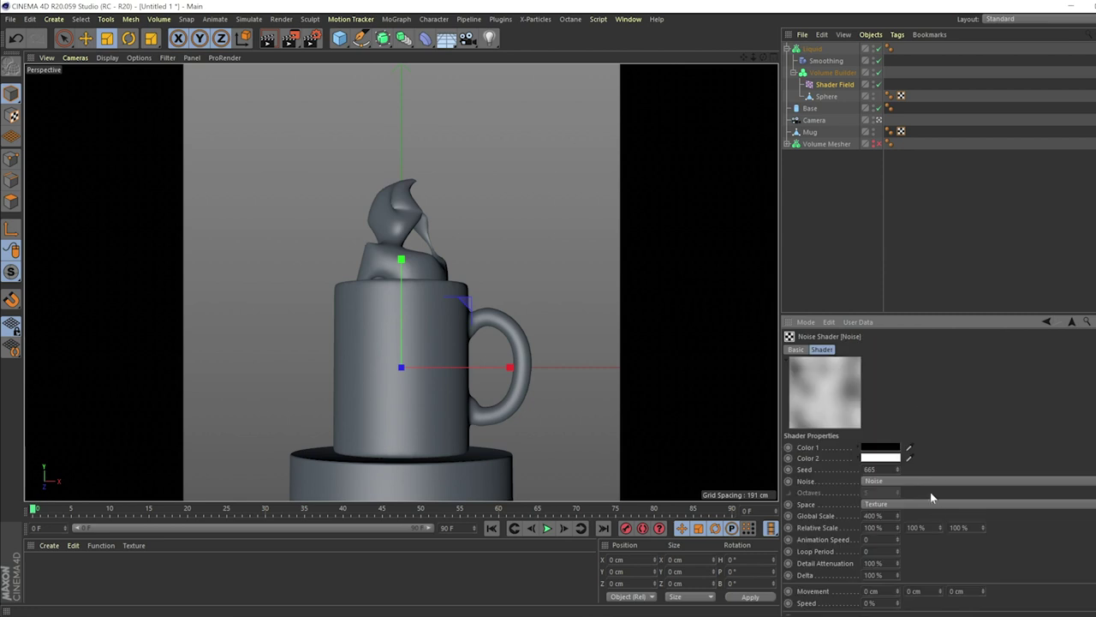
scroll(934, 479, down, 2)
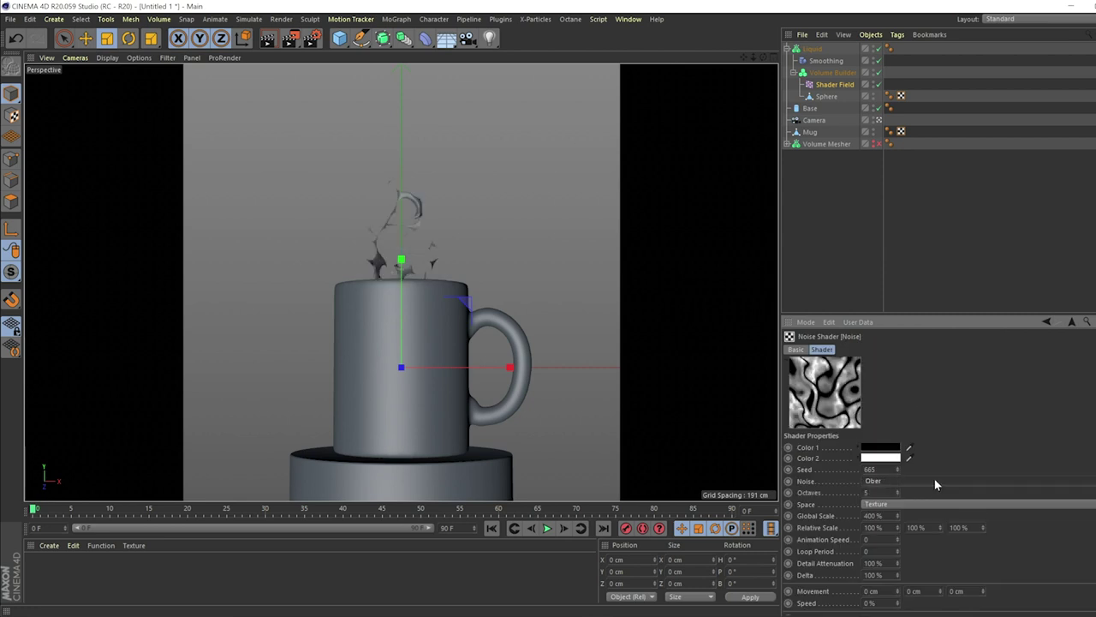
scroll(934, 478, down, 6)
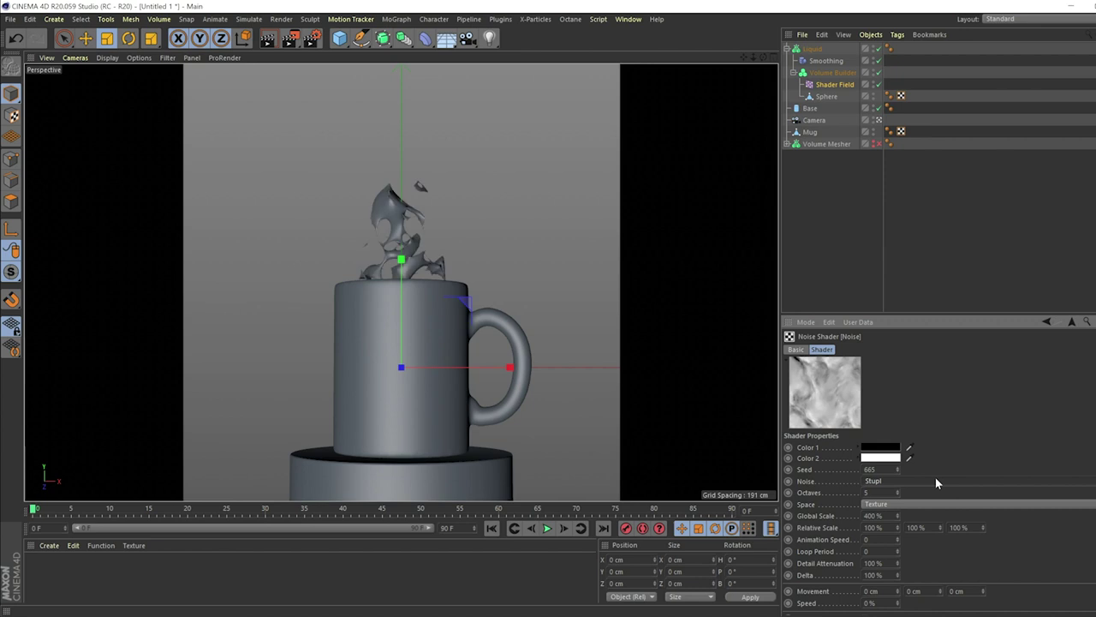
scroll(958, 434, down, 2)
drag(933, 570, 925, 576)
scroll(898, 408, down, 2)
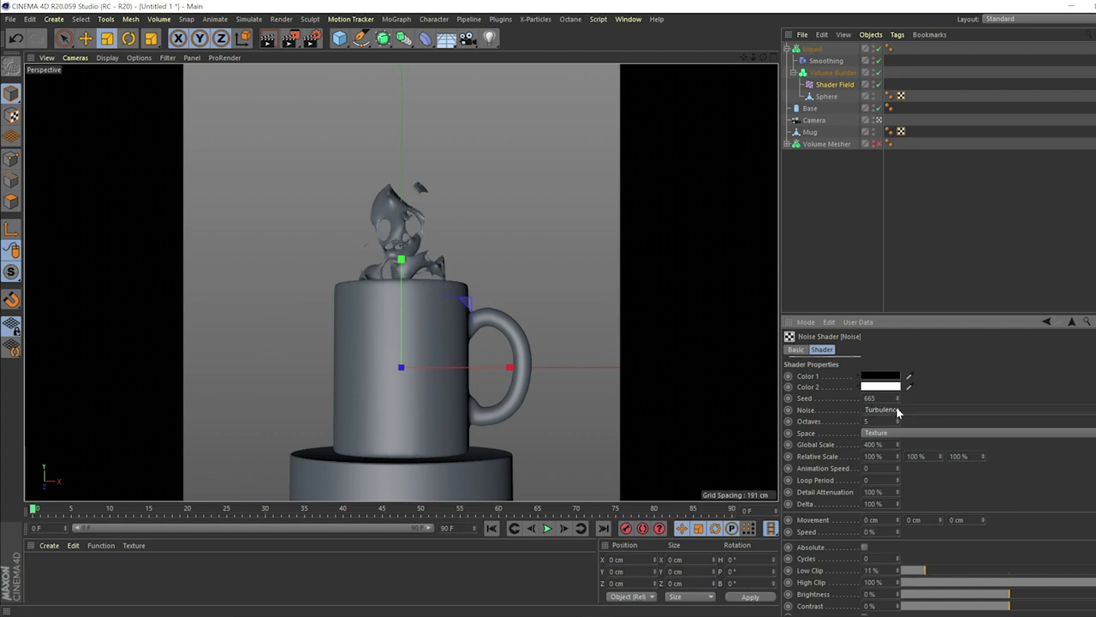
scroll(896, 406, down, 2)
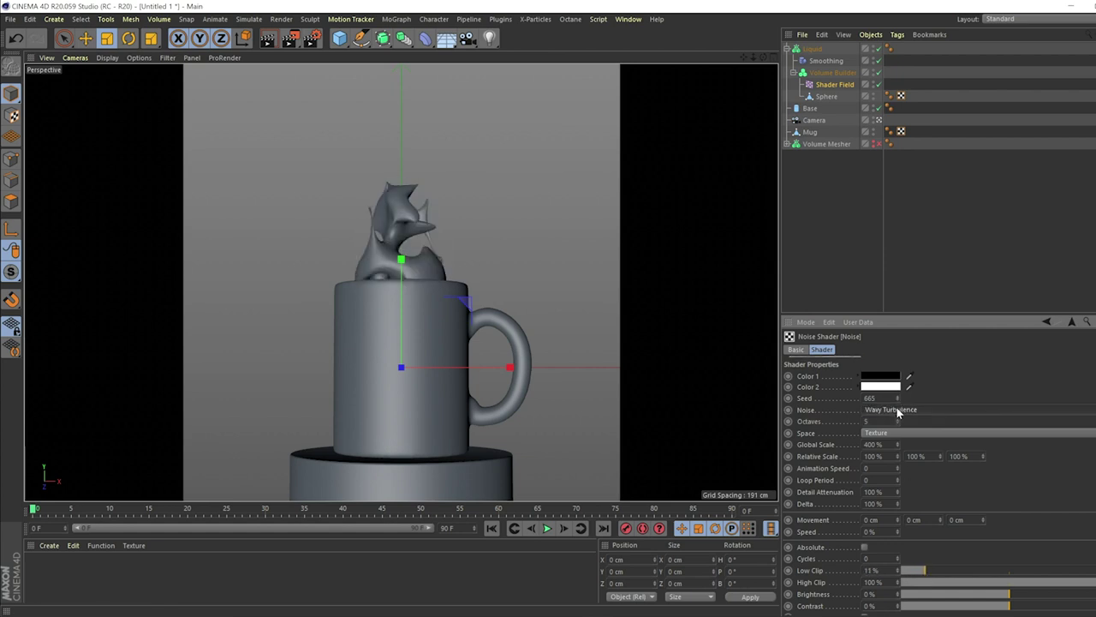
scroll(898, 411, down, 1)
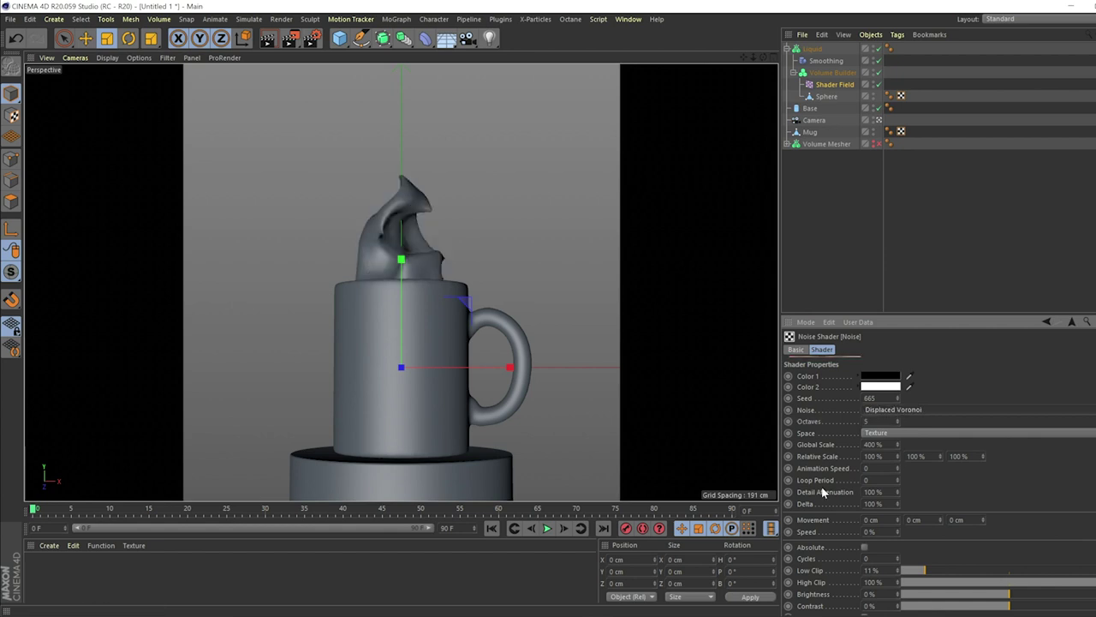
click(812, 49)
drag(996, 377, 1029, 391)
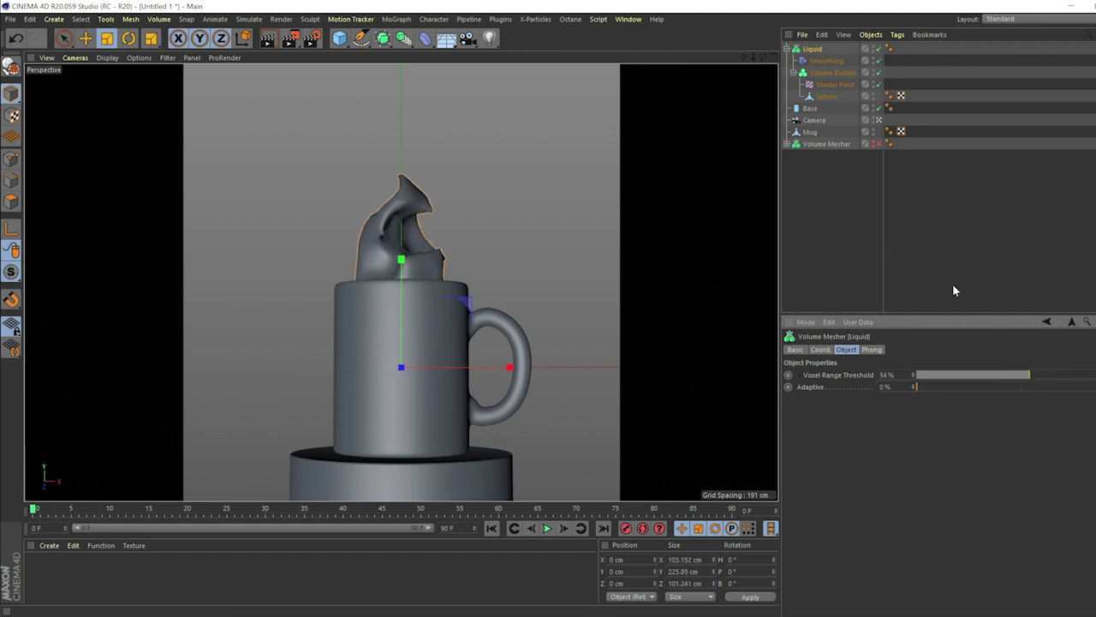
Step: Set the Shader Field noise's Global Scale back to 300%
click(829, 84)
click(956, 402)
click(873, 516)
text(300)
key(Return)
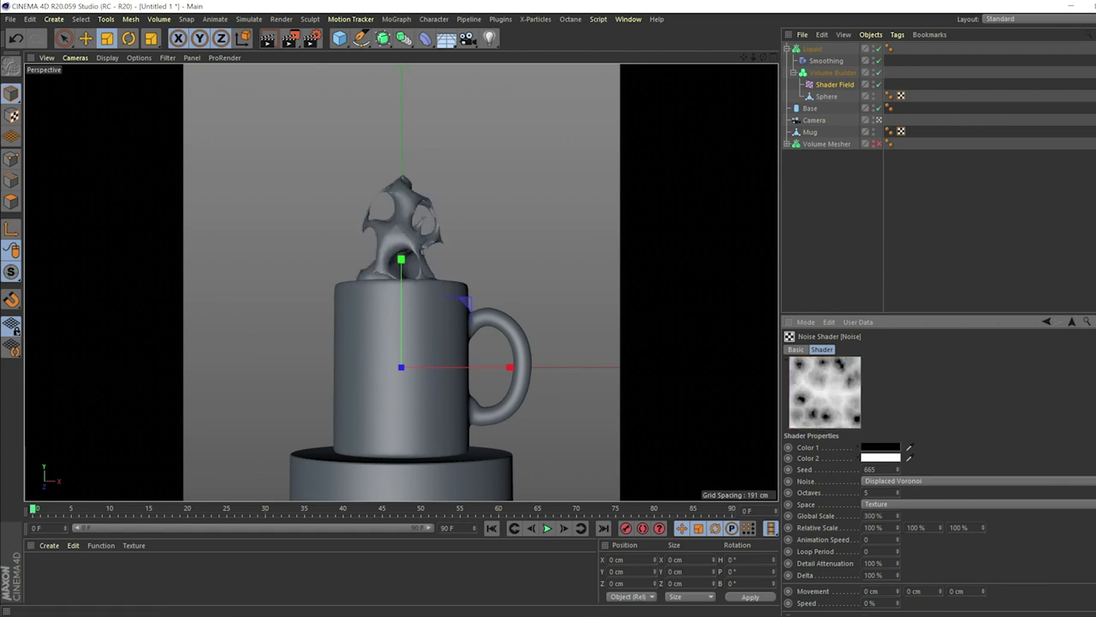
Step: Leave Smoothing stiffness at 0% and set the Liquid's voxel range threshold to 51%
click(824, 60)
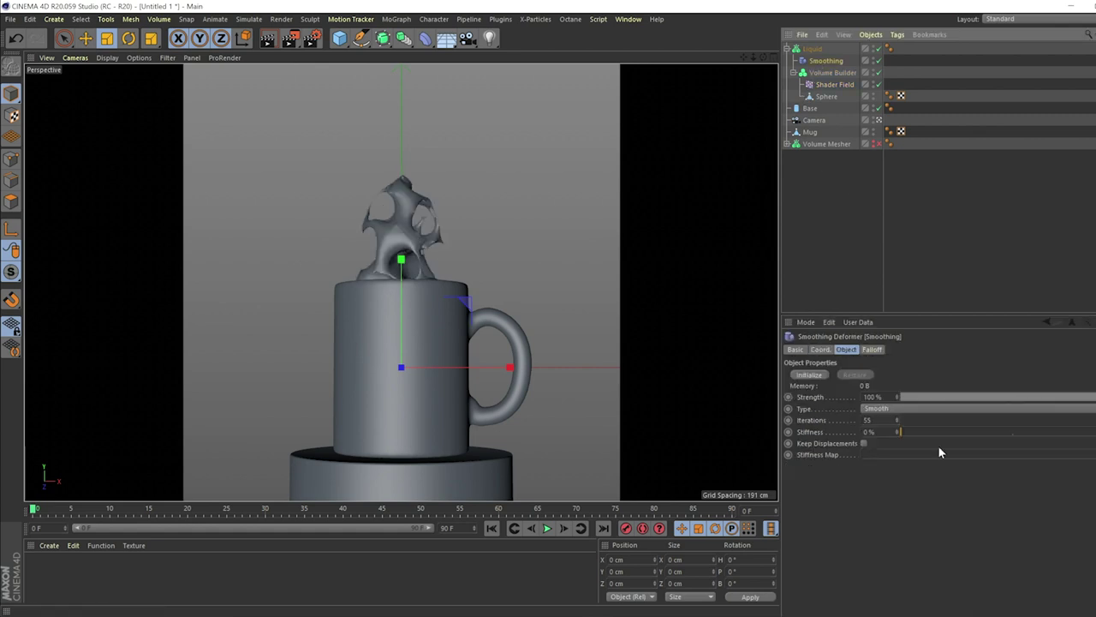
drag(946, 431, 862, 447)
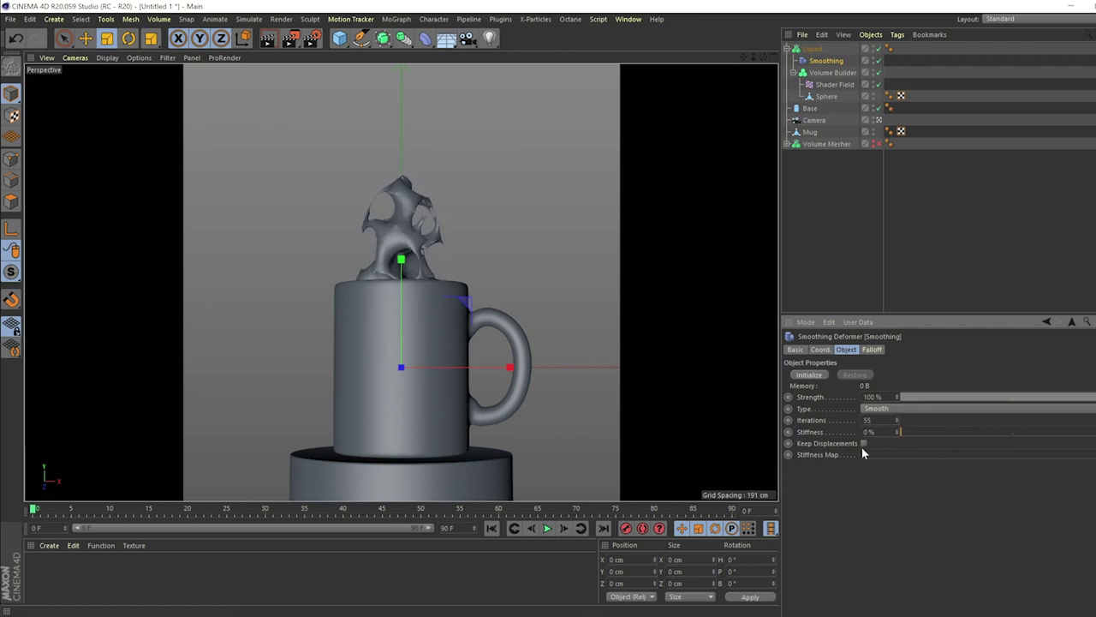
click(812, 49)
drag(1032, 375, 1025, 397)
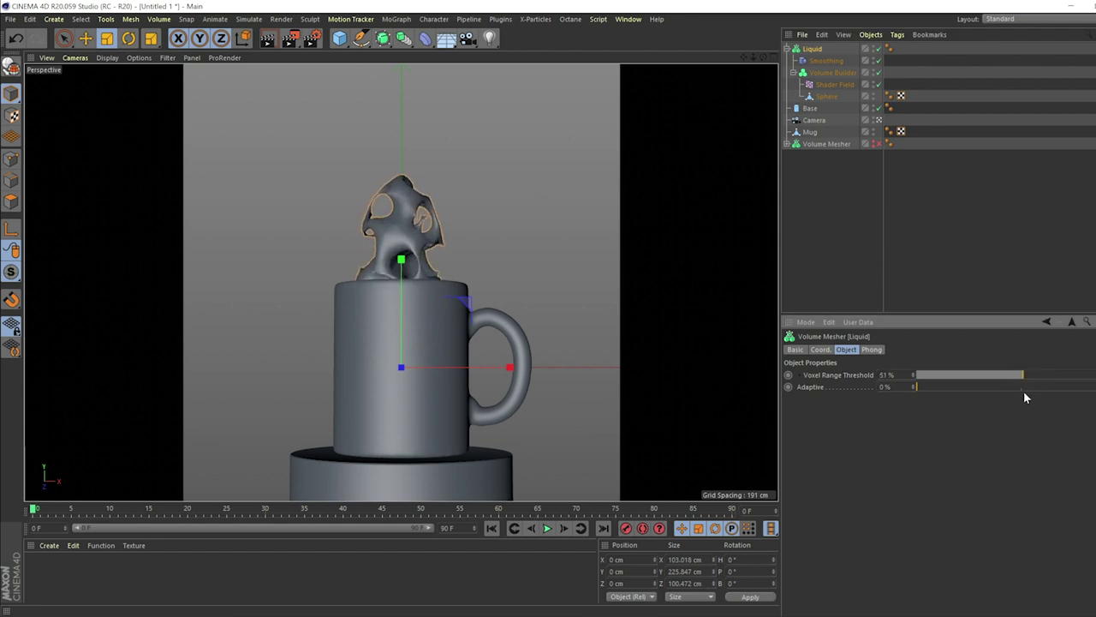
Step: Switch the splash noise type to Sparse Convolution and raise the Liquid's voxel range threshold
click(884, 244)
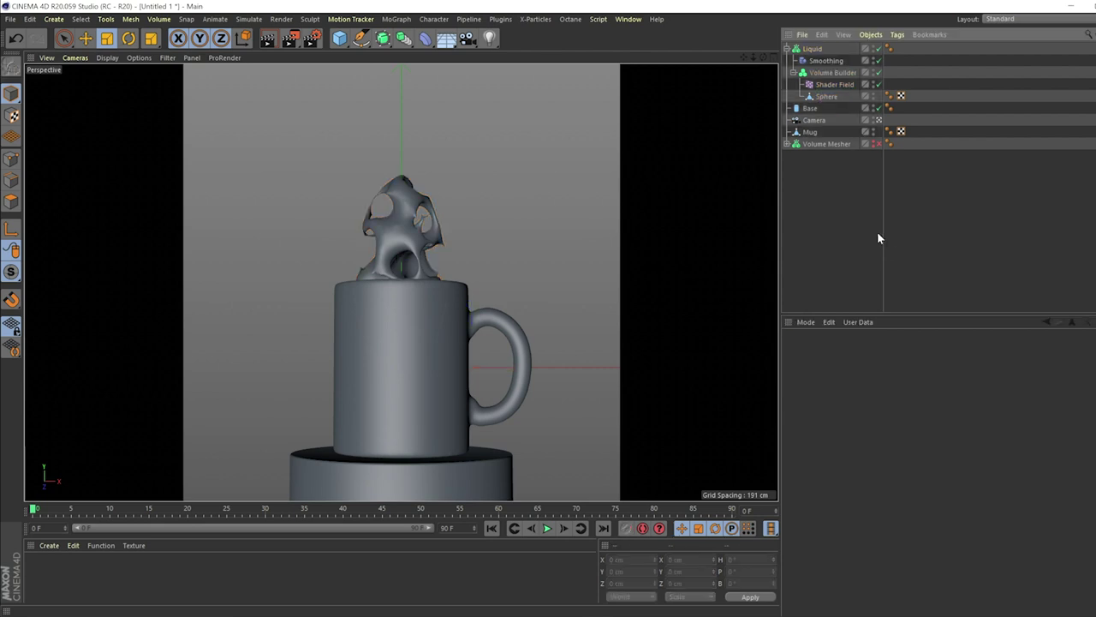
click(834, 84)
click(899, 403)
click(892, 480)
scroll(892, 484, down, 4)
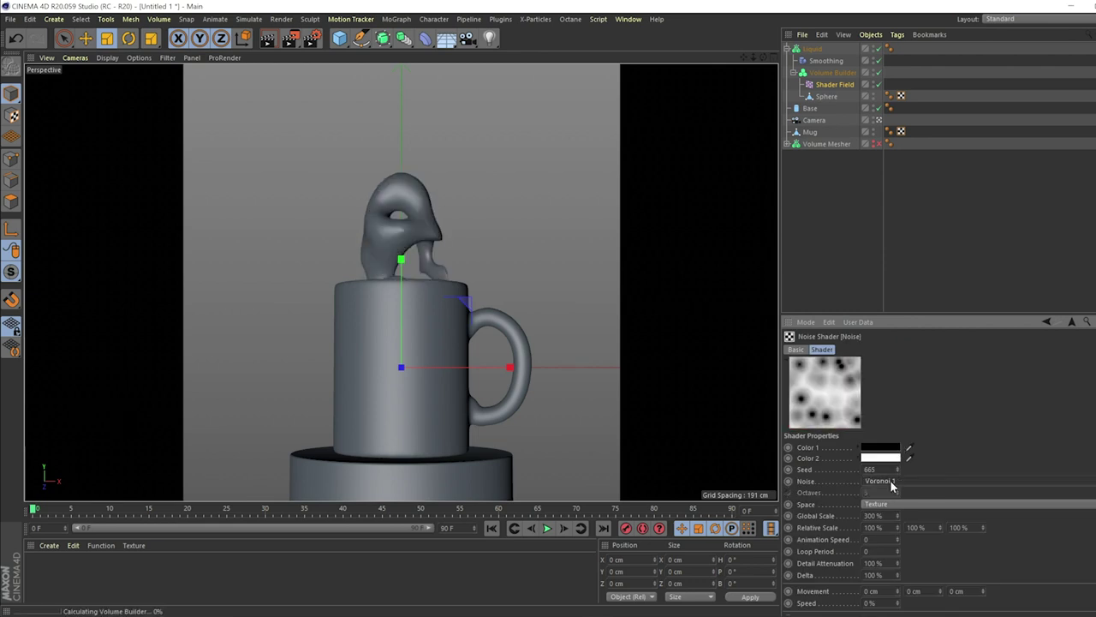
scroll(891, 485, down, 1)
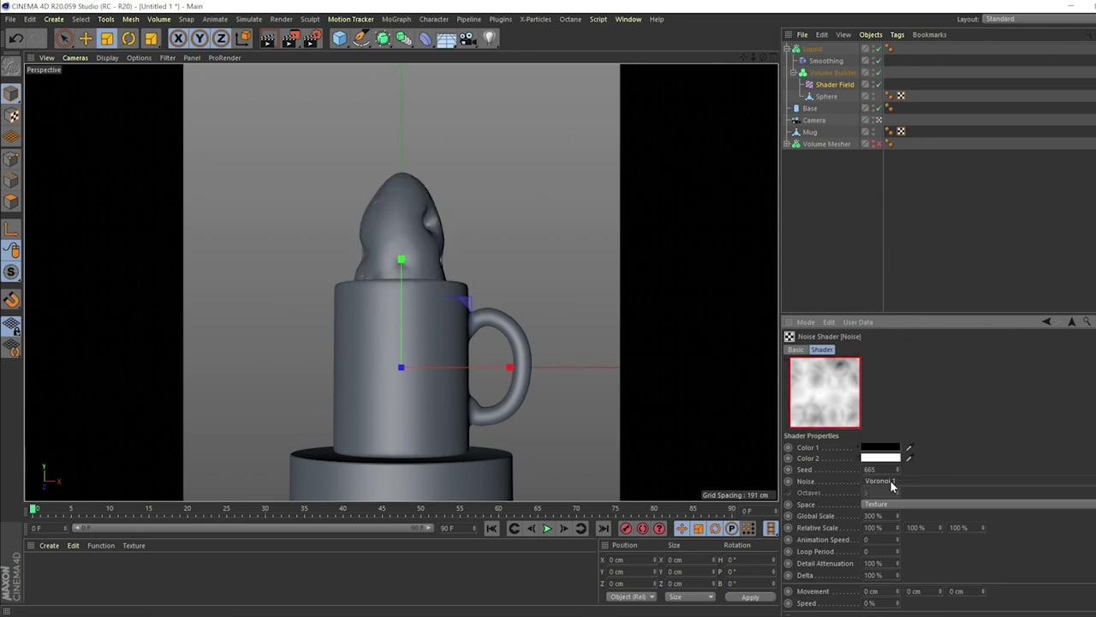
scroll(892, 485, up, 4)
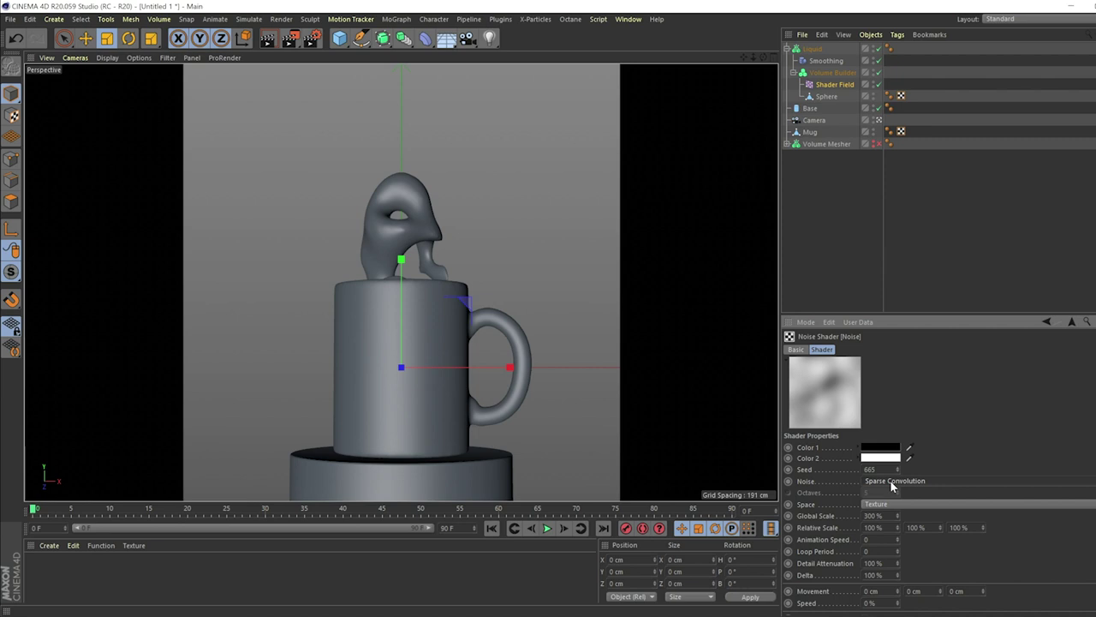
click(814, 50)
drag(1018, 377, 1039, 382)
Step: Set the noise Global Scale to 200% and the voxel range threshold to 52%
click(835, 84)
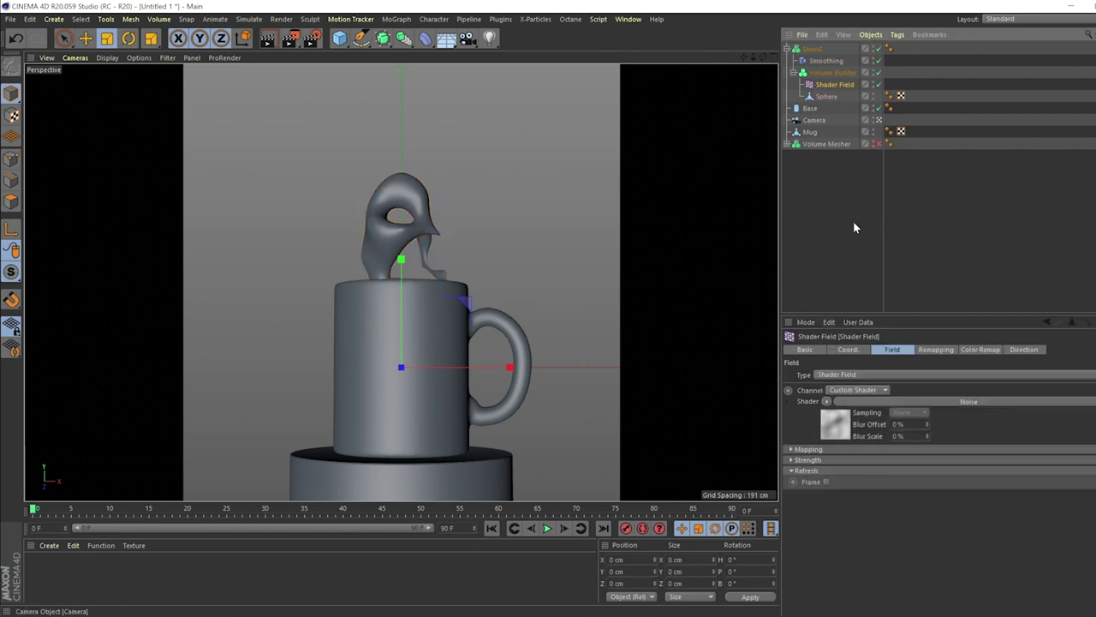
click(904, 400)
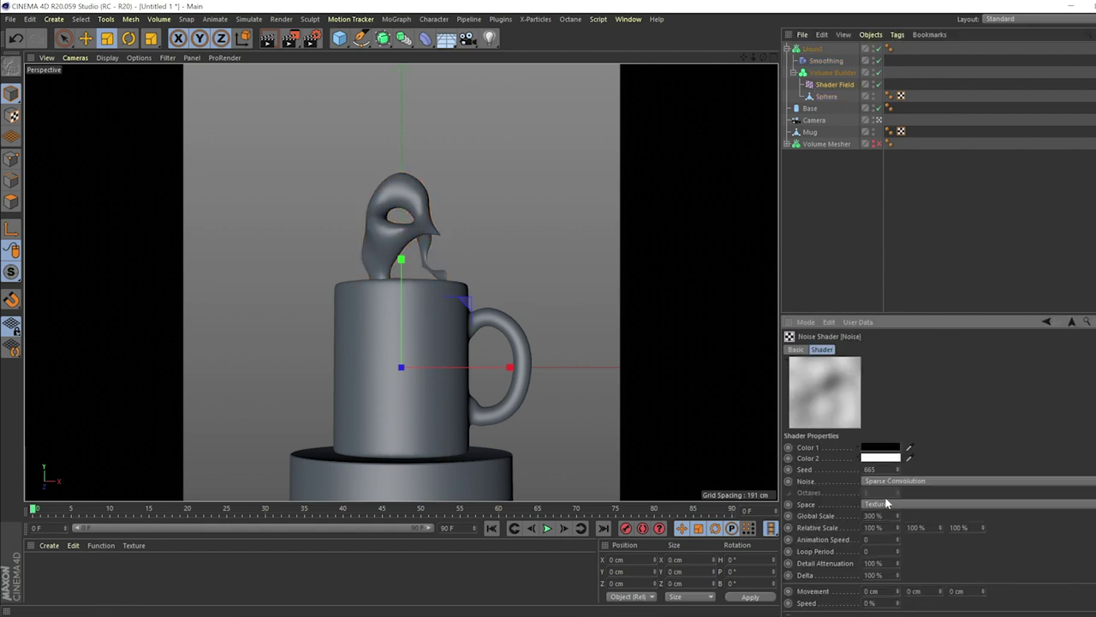
text(200)
key(Return)
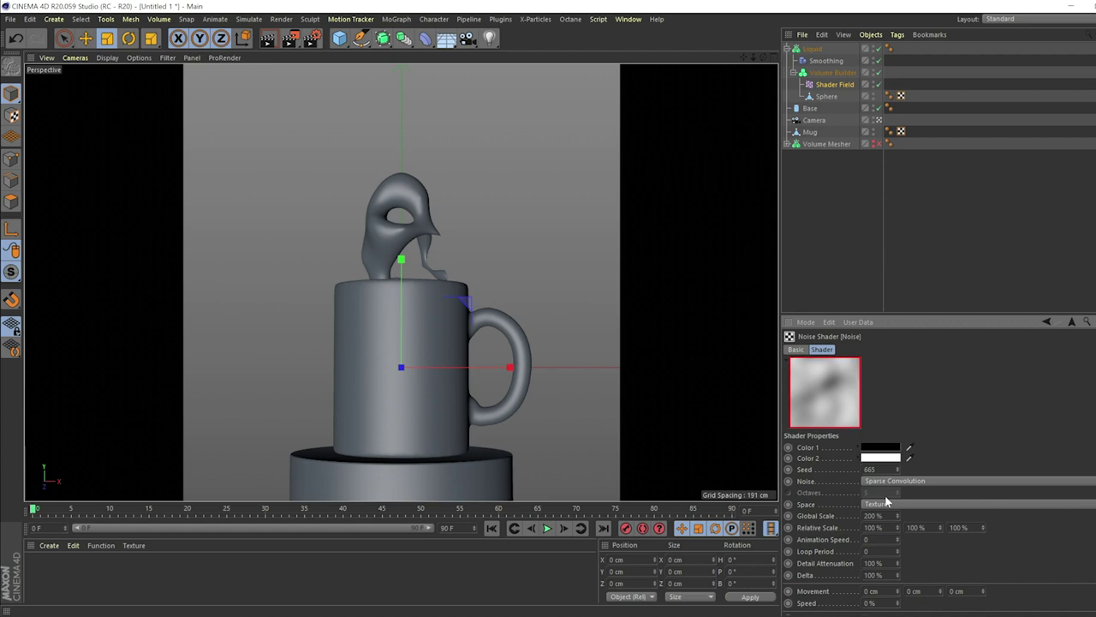
click(812, 49)
mouse_move(1037, 377)
mouse_down()
mouse_move(1019, 391)
mouse_move(1027, 386)
mouse_up()
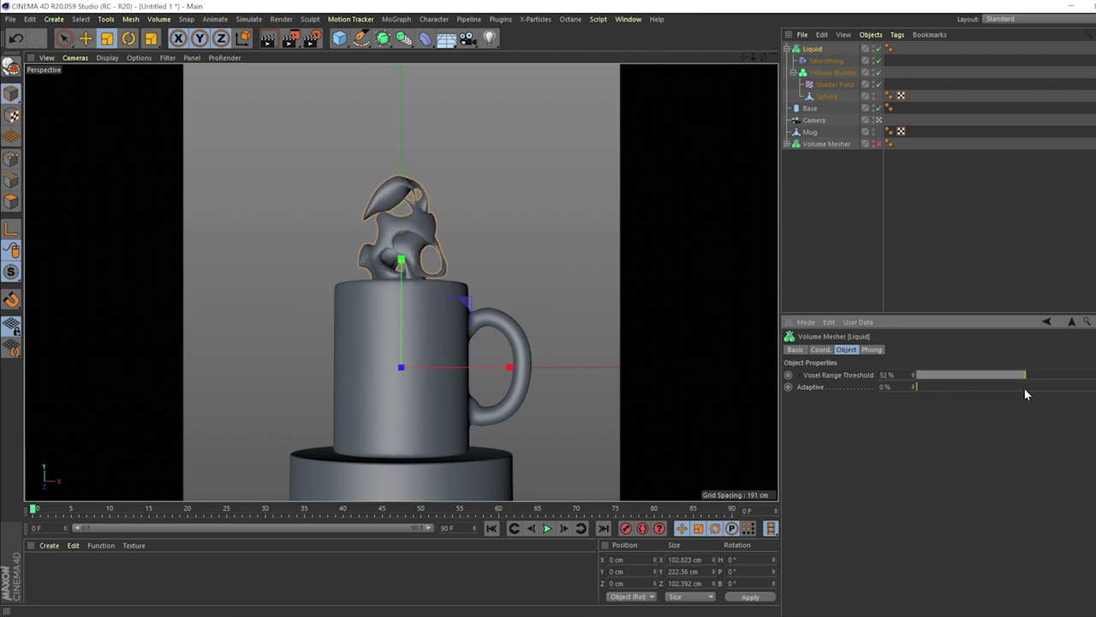
click(855, 180)
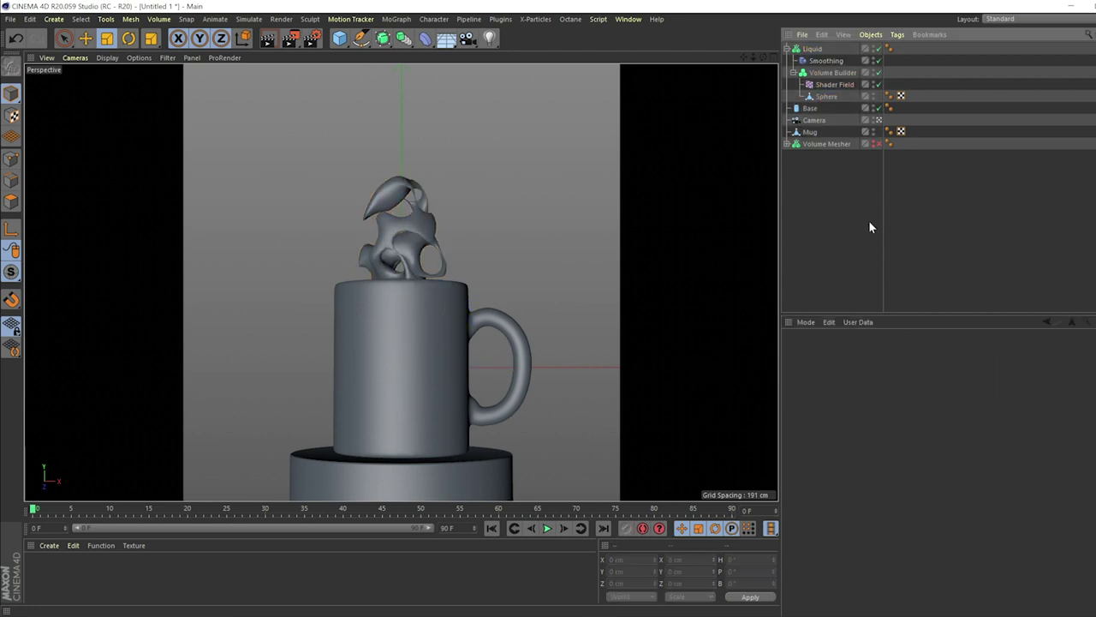
Step: Scale the Volume Builder's Sphere up to about 129 cm and compare with the reference photo
click(419, 241)
click(827, 96)
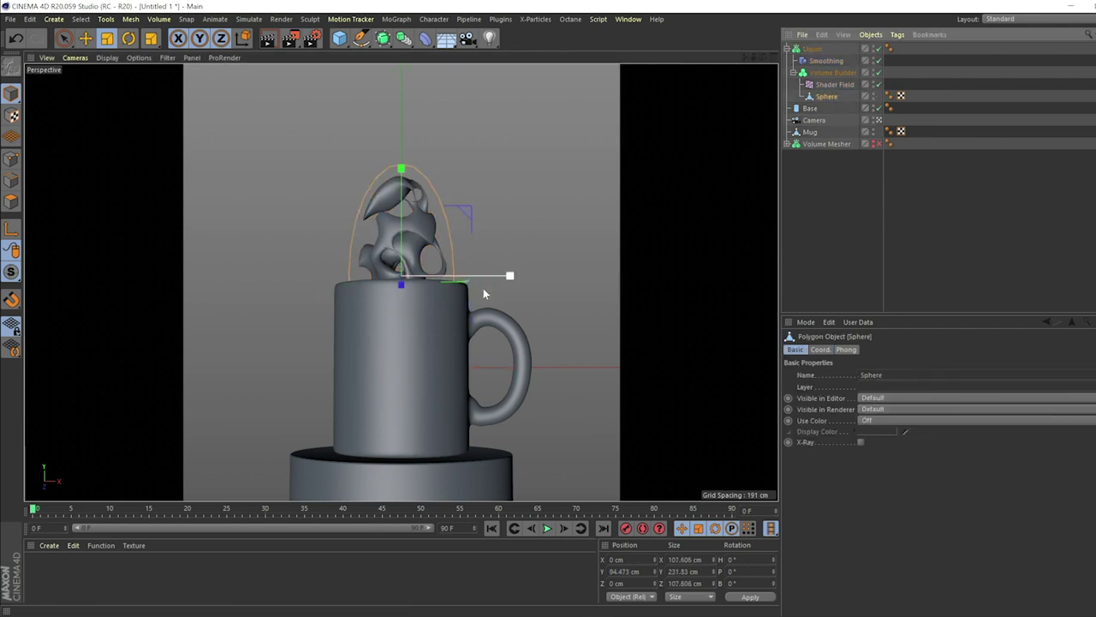
drag(447, 379, 572, 405)
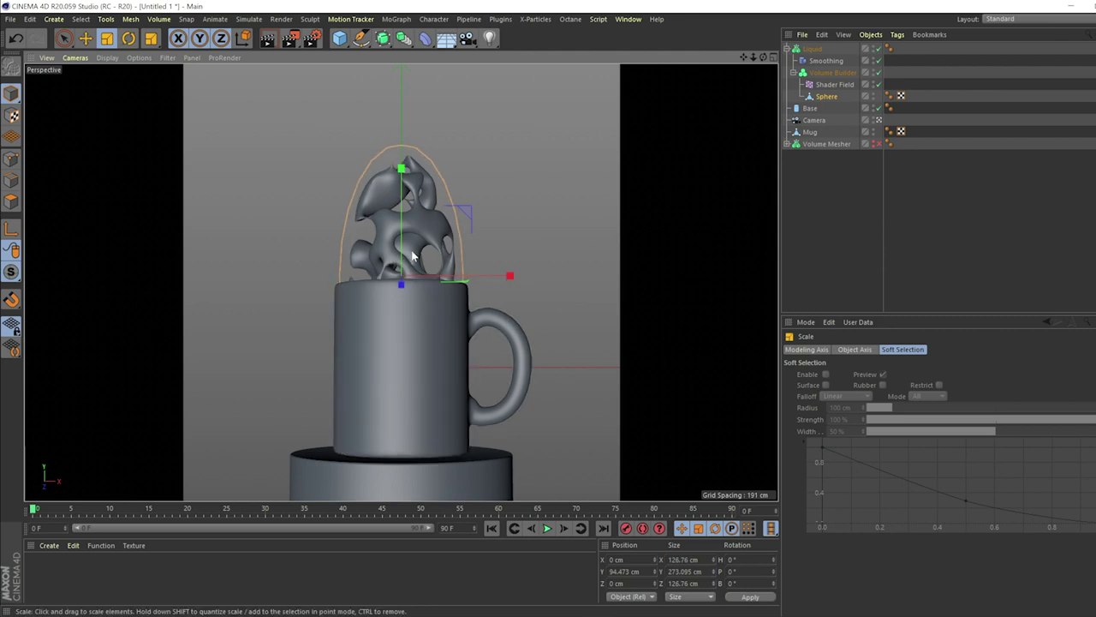
click(793, 203)
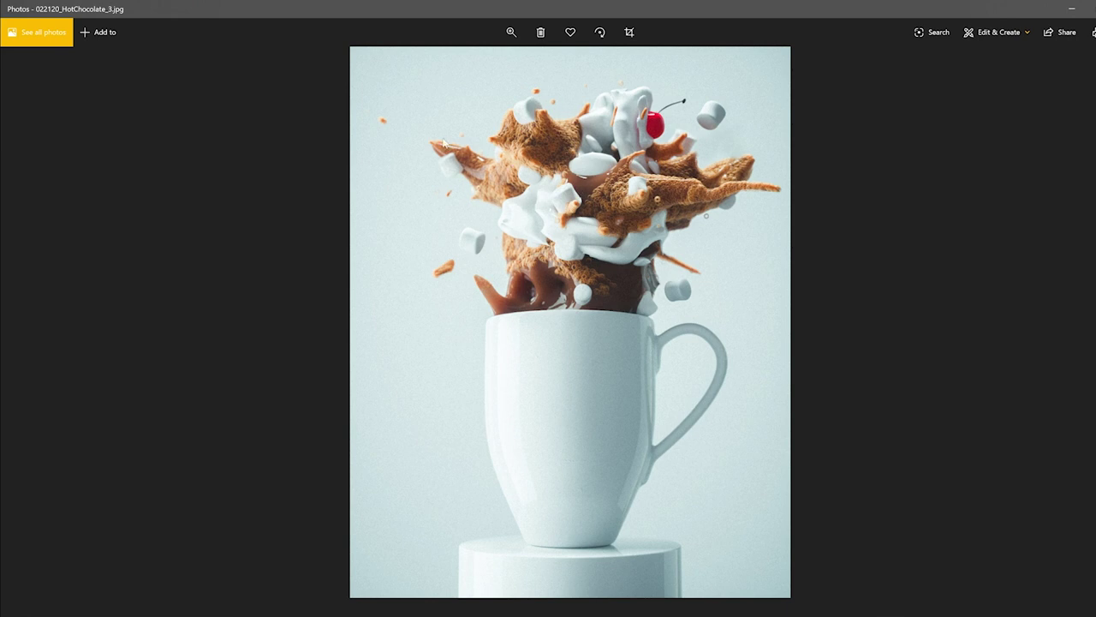
click(1071, 8)
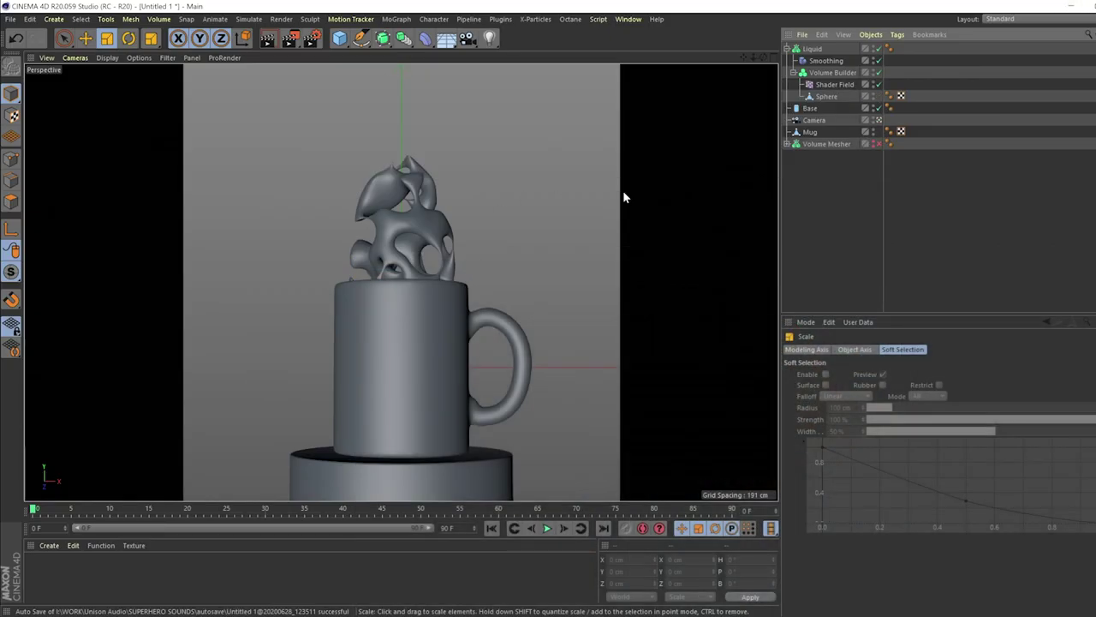
Step: Lower the Liquid's voxel range threshold to 49% and enlarge the Front view
click(814, 48)
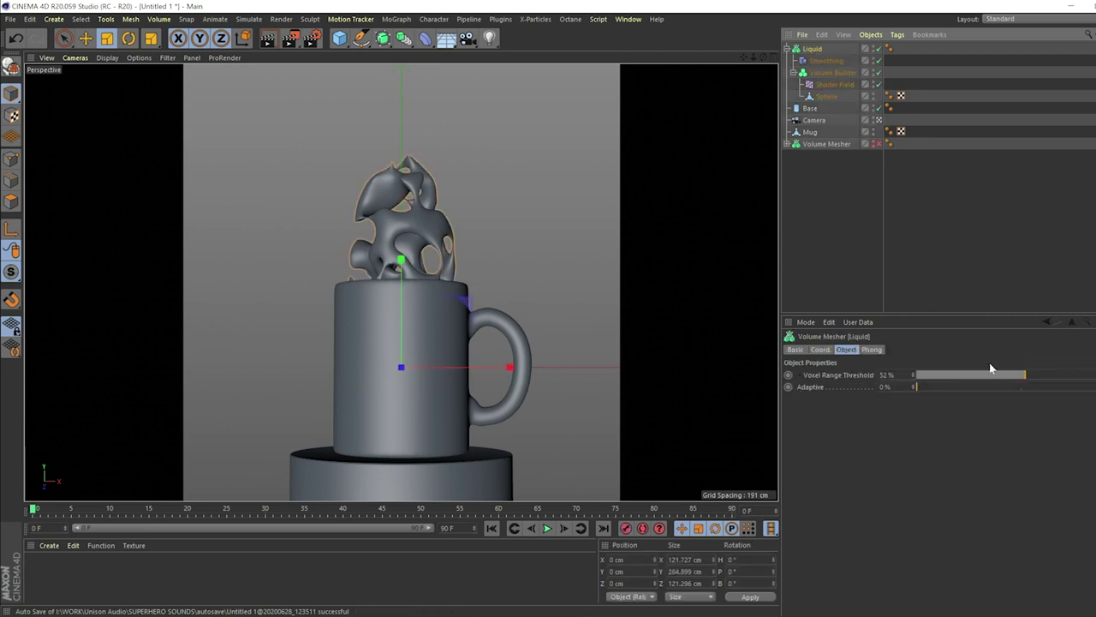
drag(1026, 375, 1018, 382)
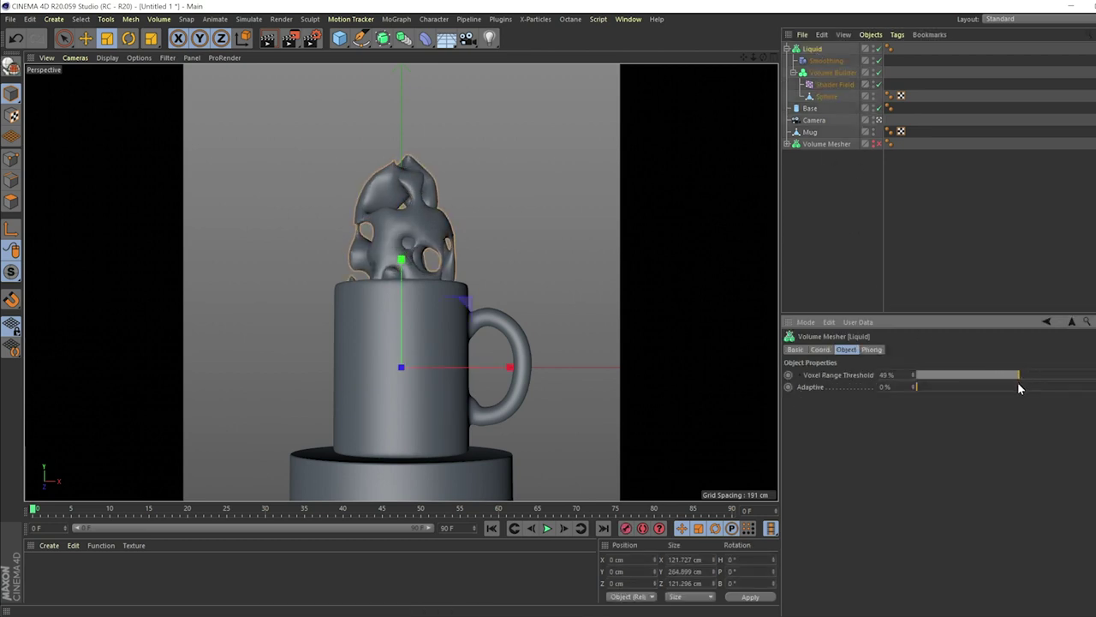
middle_click(396, 232)
middle_click(480, 310)
scroll(482, 287, up, 3)
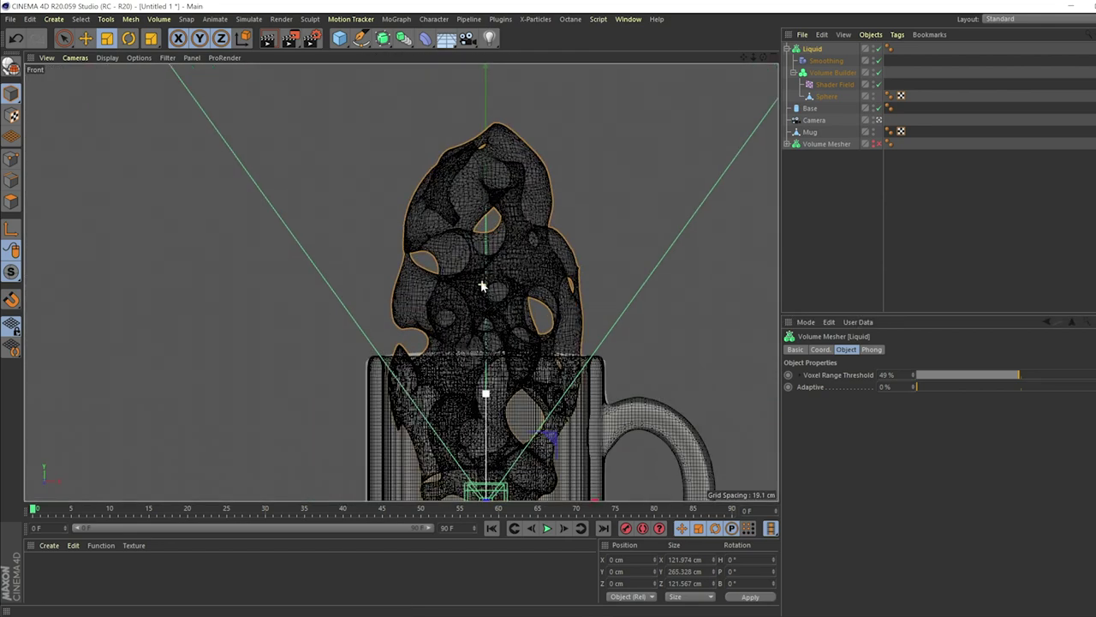
scroll(521, 247, down, 3)
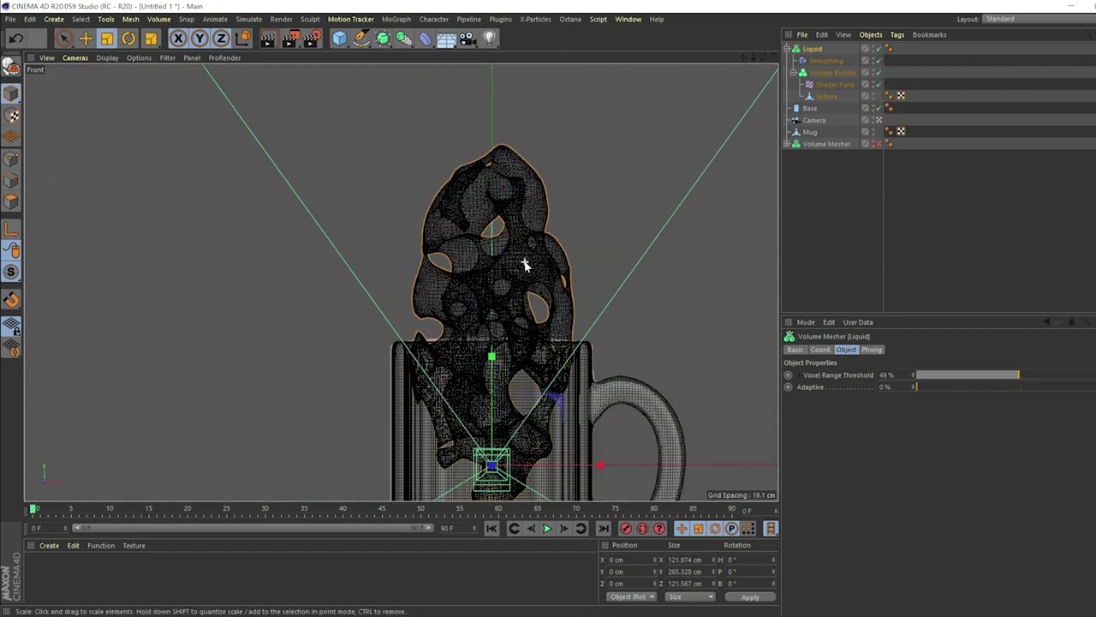
Step: Draw a many-point zig-zag Bezier spline around the liquid with the Pen tool, then return to Perspective view
click(359, 43)
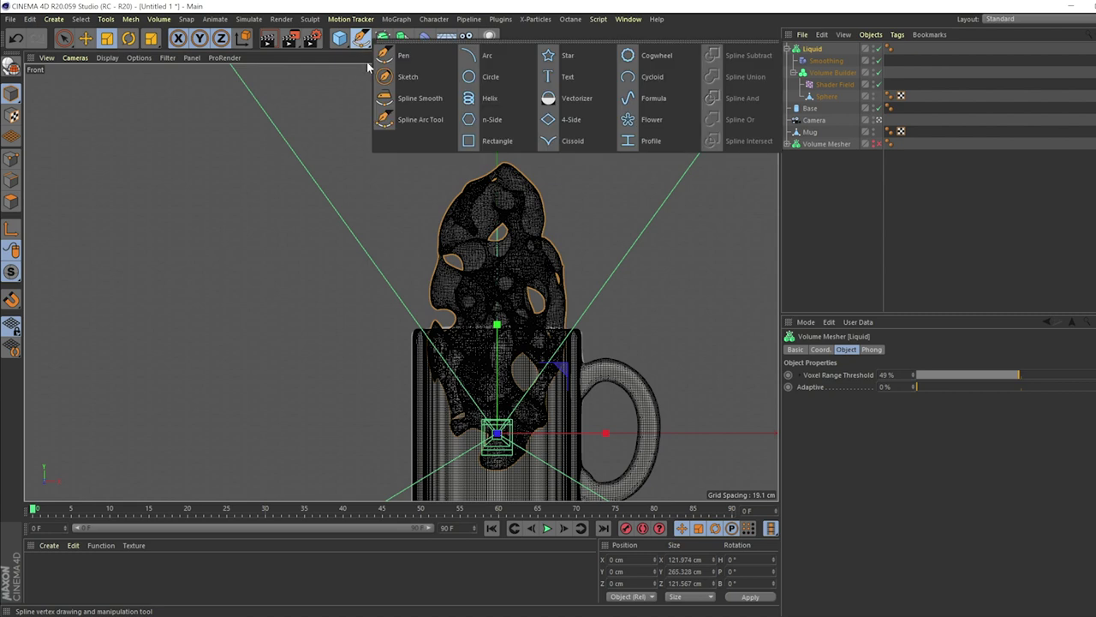
click(409, 76)
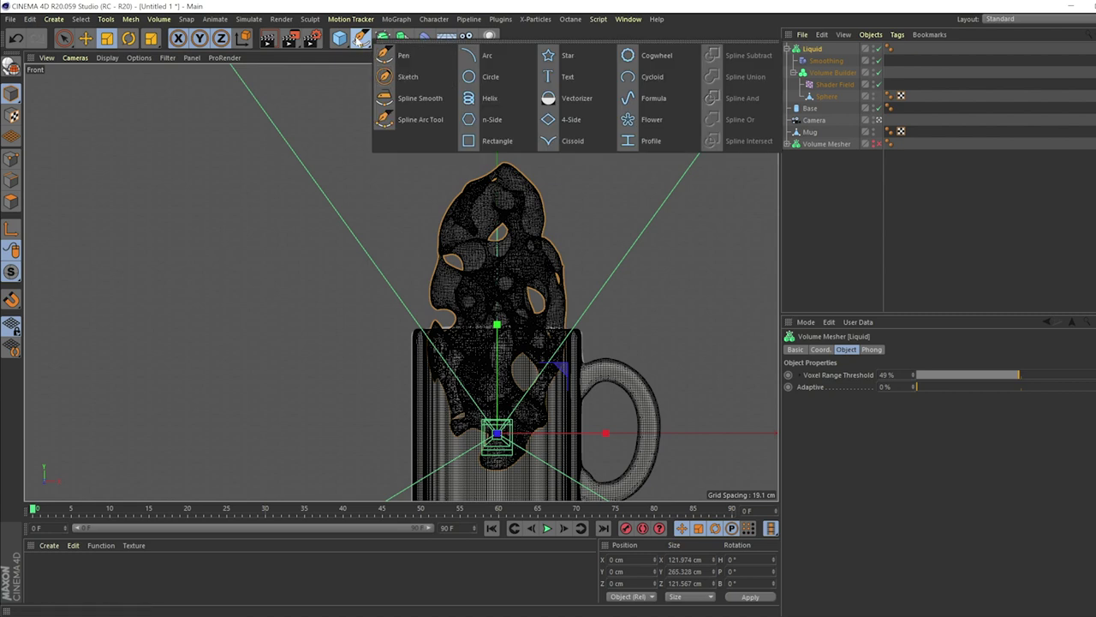
click(360, 40)
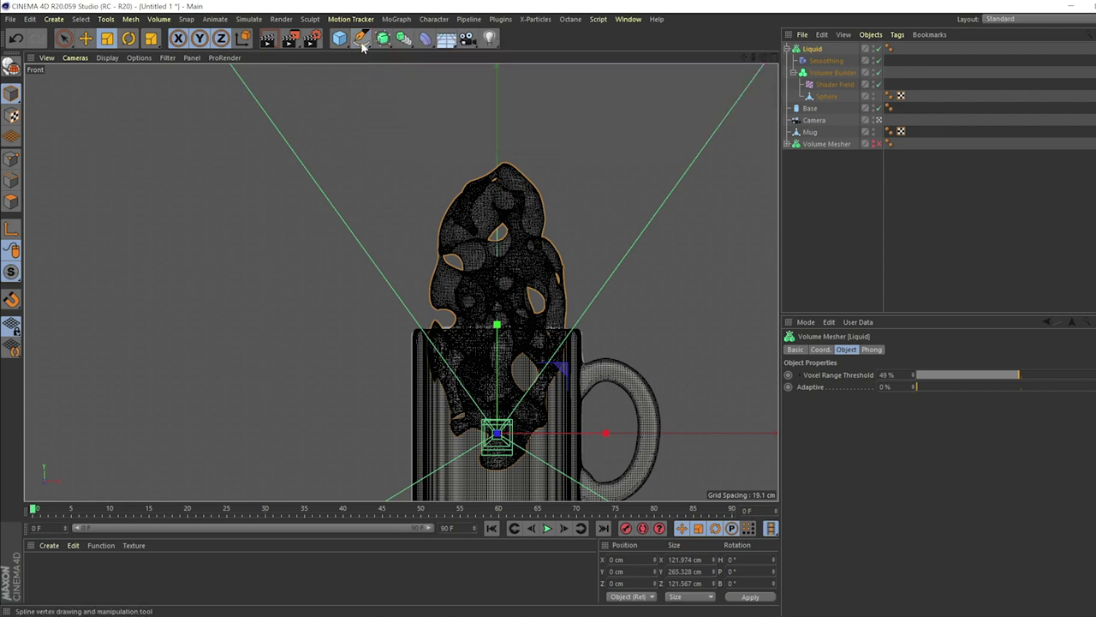
click(477, 325)
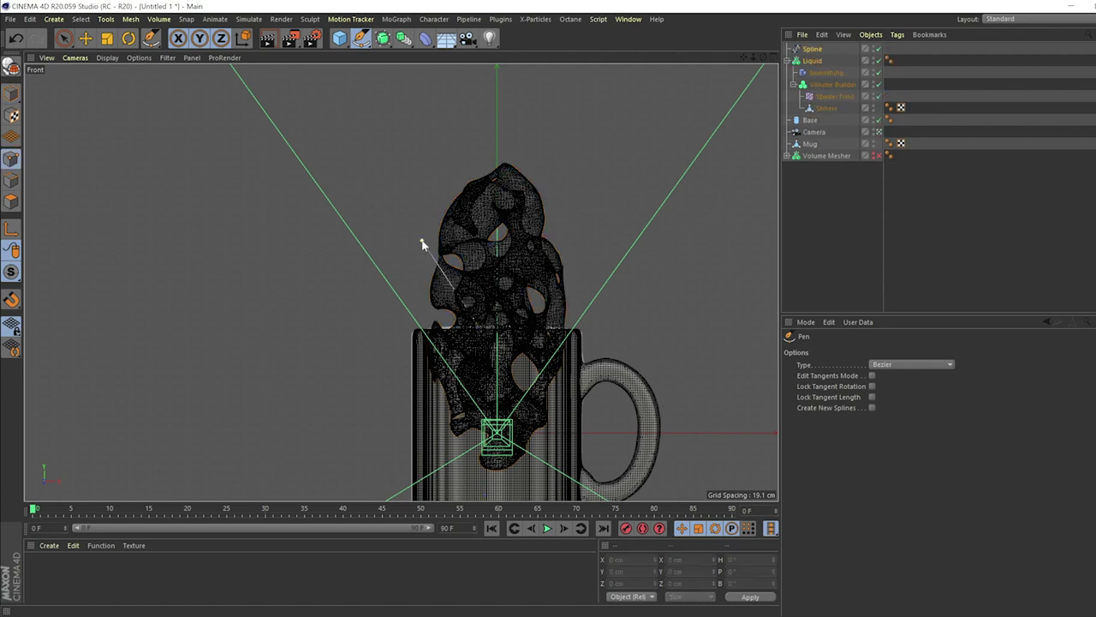
click(365, 221)
click(403, 193)
click(411, 272)
click(438, 202)
click(519, 204)
click(584, 155)
click(608, 230)
click(580, 305)
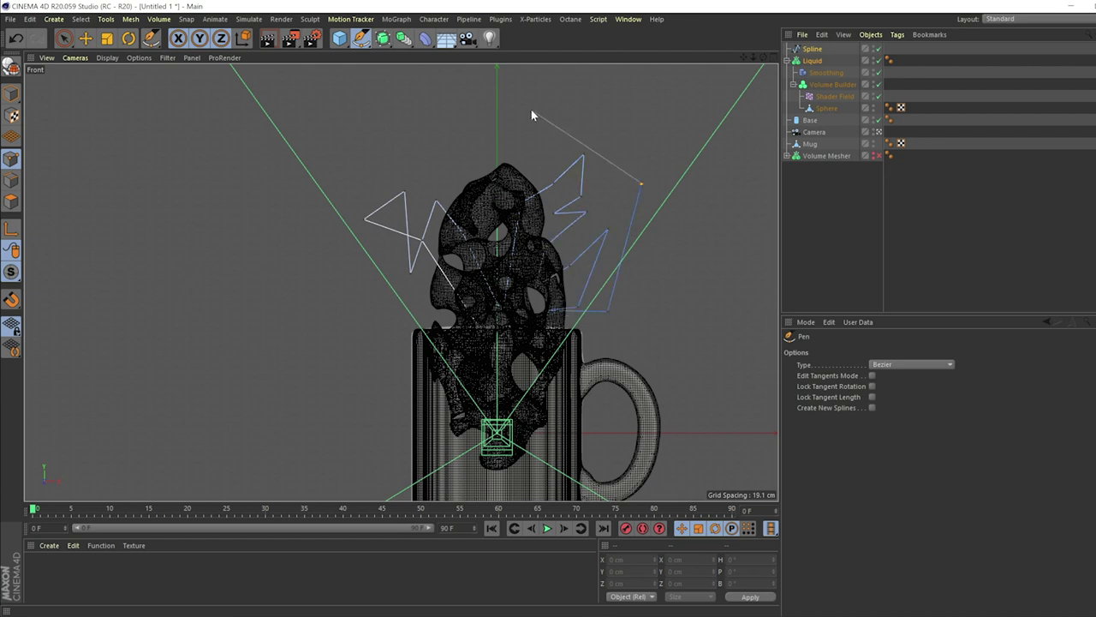
click(605, 311)
click(528, 311)
click(493, 107)
key(F5)
key(F1)
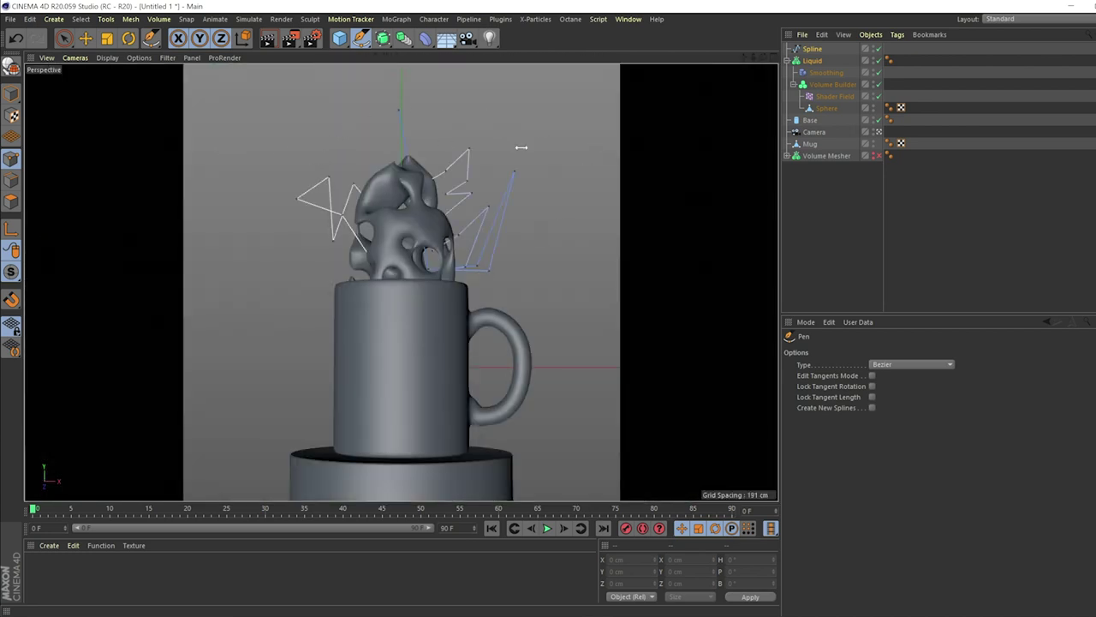
Step: Spread the spline's zig-zag points outward and upward, then nest it in the Volume Builder
drag(298, 198, 250, 163)
drag(471, 150, 506, 102)
drag(515, 174, 566, 140)
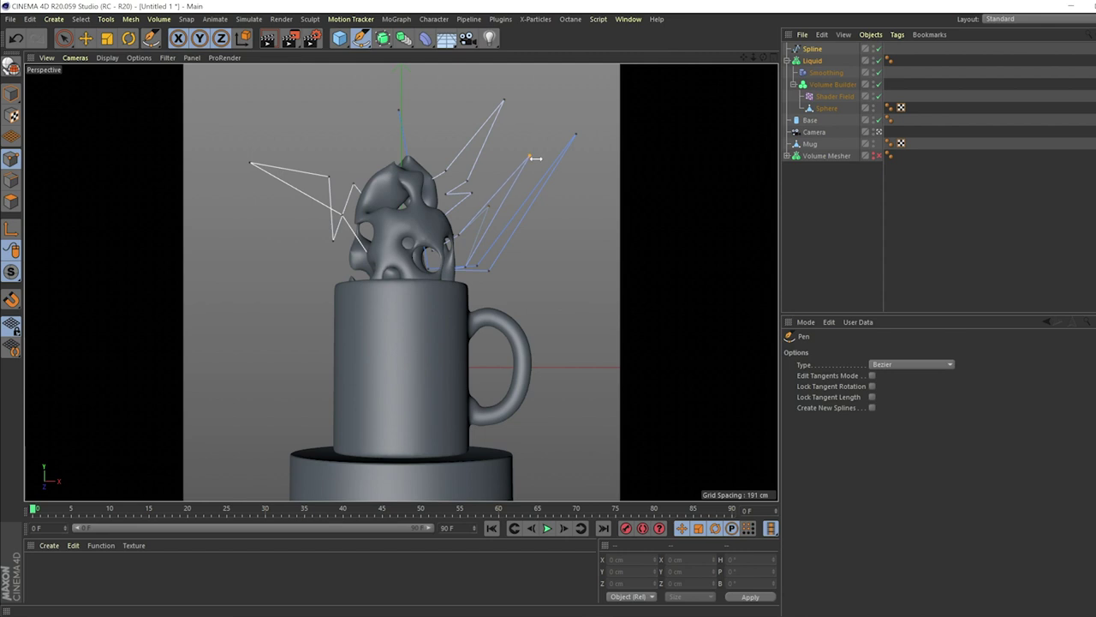
drag(489, 208, 571, 208)
drag(374, 199, 341, 122)
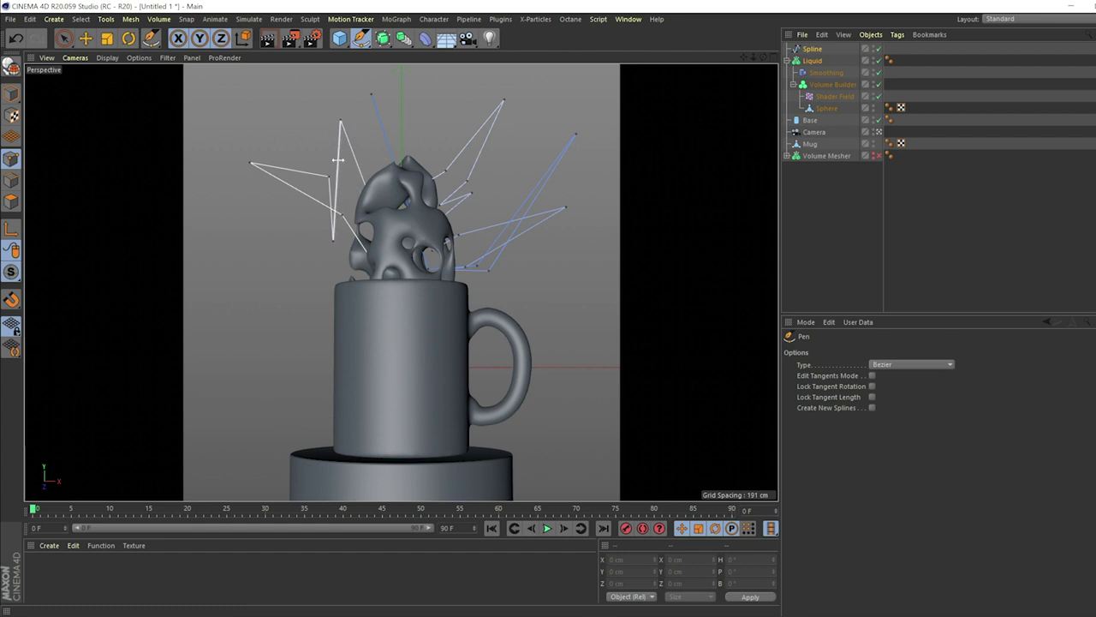
drag(337, 226, 347, 279)
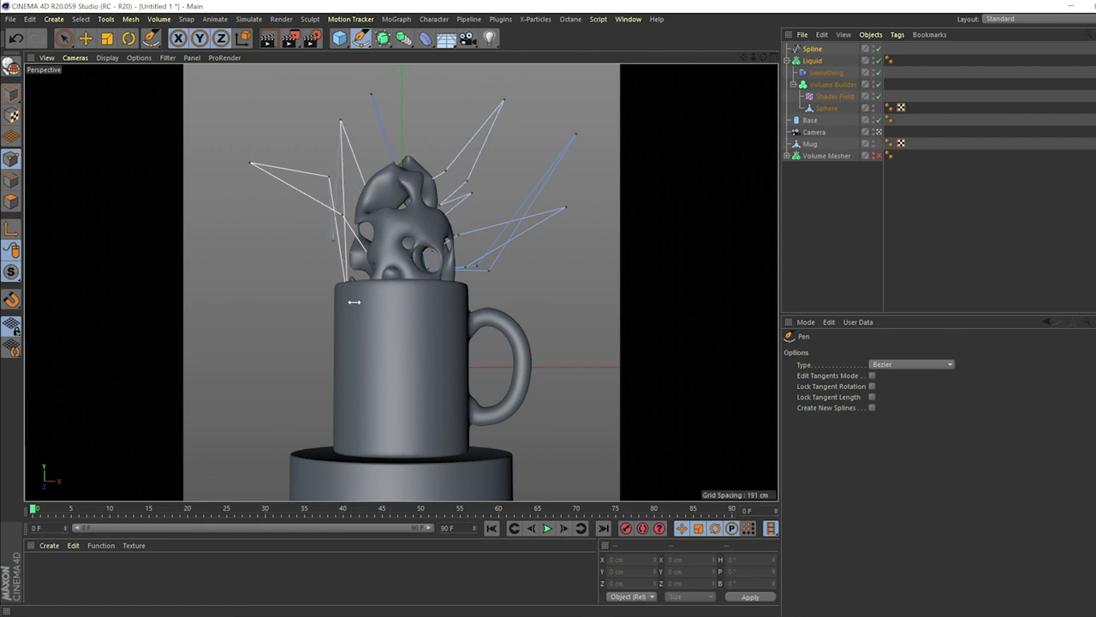
click(810, 49)
drag(811, 50, 818, 107)
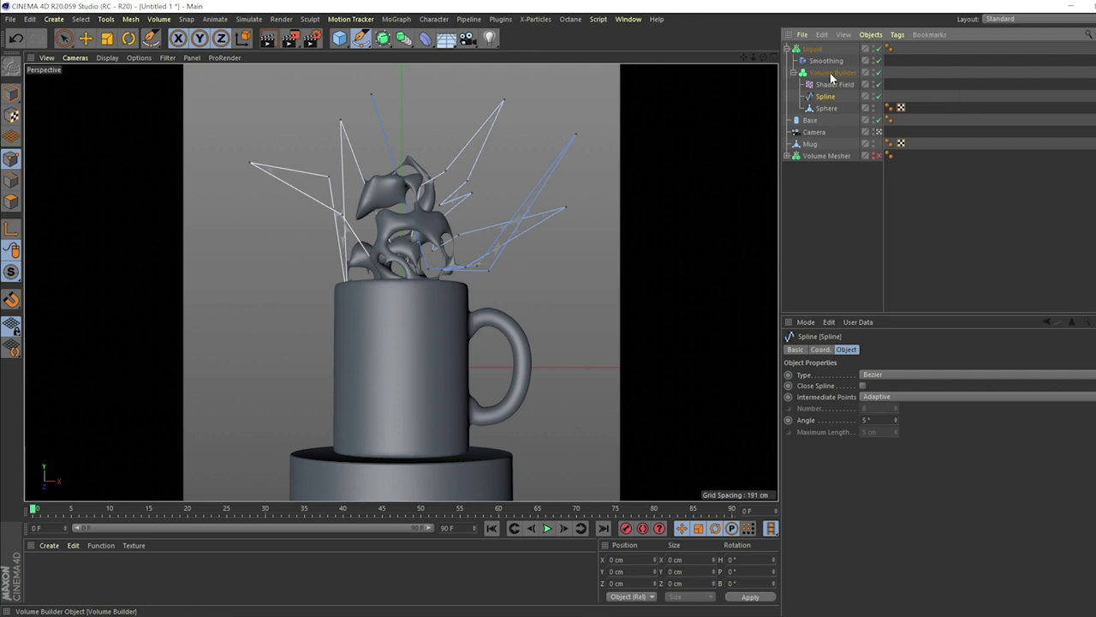
Step: Give the Volume Builder's Spline input Density 1 and Radius 10 cm, then 20 cm
click(831, 72)
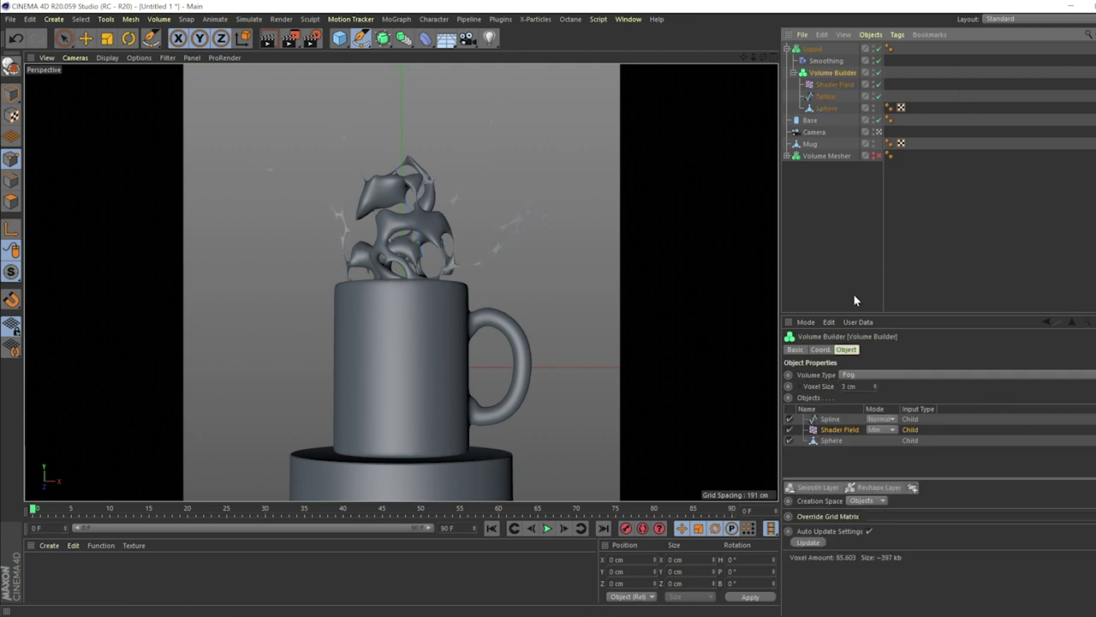
click(831, 430)
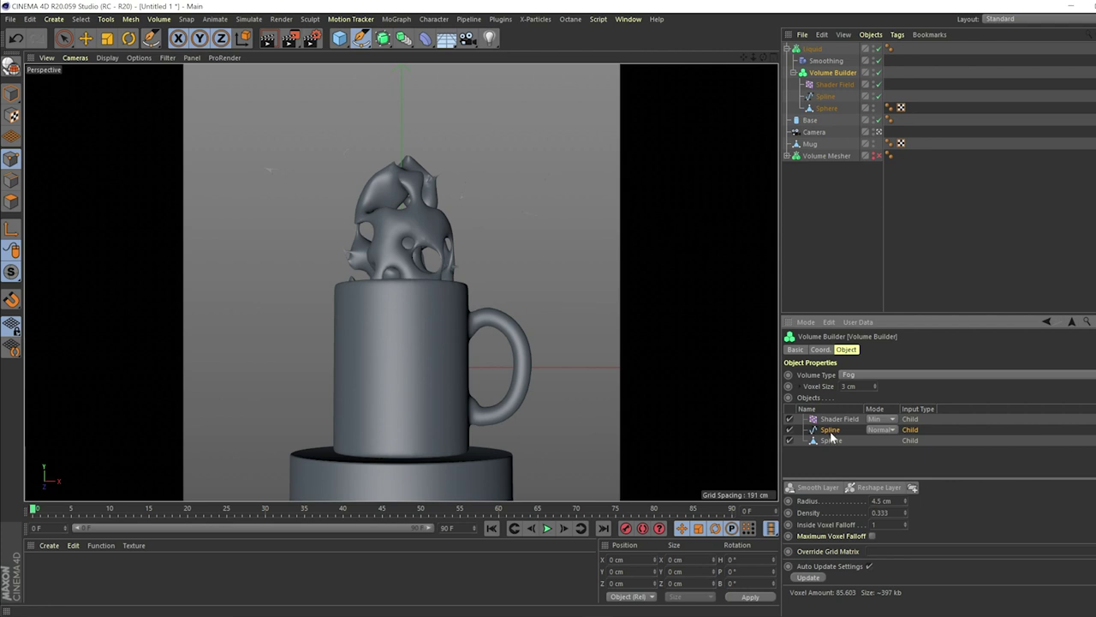
double_click(880, 512)
text(1)
key(Return)
double_click(880, 500)
text(10)
key(Return)
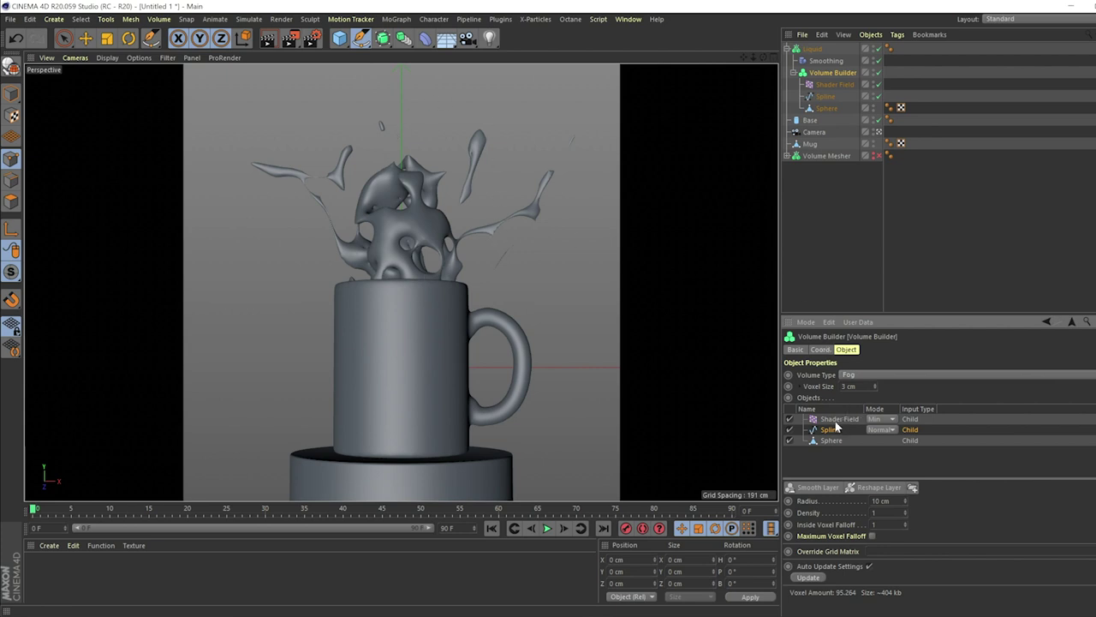
double_click(884, 500)
text(20)
key(Return)
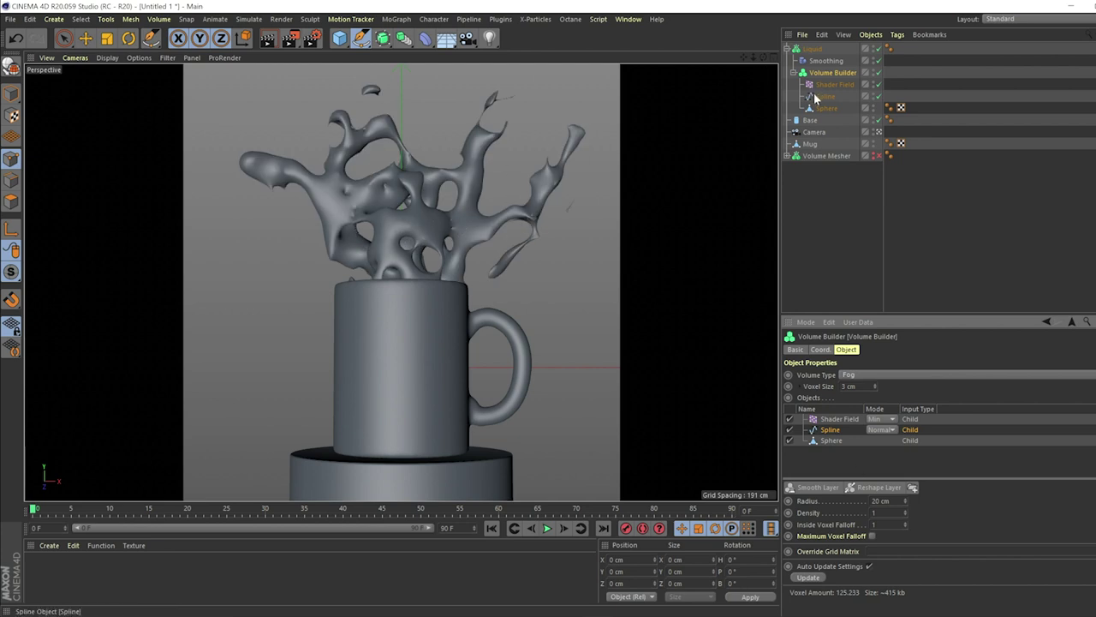
Step: Drag the spline's top and upper-left points to new positions, widening the splash arms
click(417, 255)
drag(504, 103, 435, 99)
mouse_move(497, 119)
mouse_down()
mouse_move(520, 152)
mouse_move(504, 141)
mouse_move(511, 132)
mouse_up()
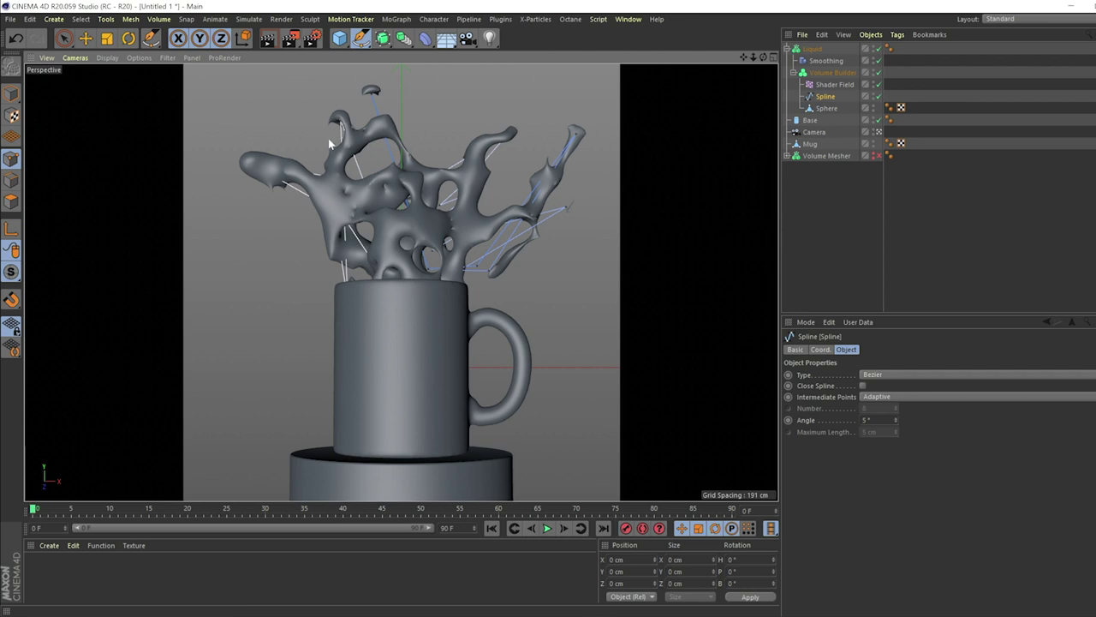
drag(315, 131, 334, 125)
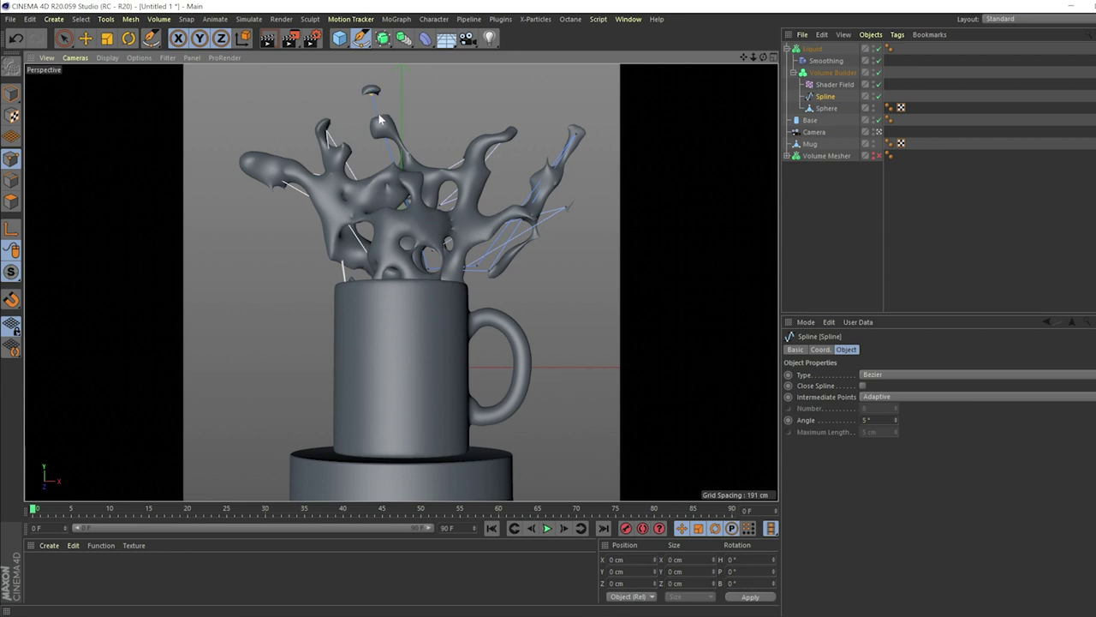
right_click(351, 91)
click(356, 109)
drag(377, 120, 378, 108)
click(535, 144)
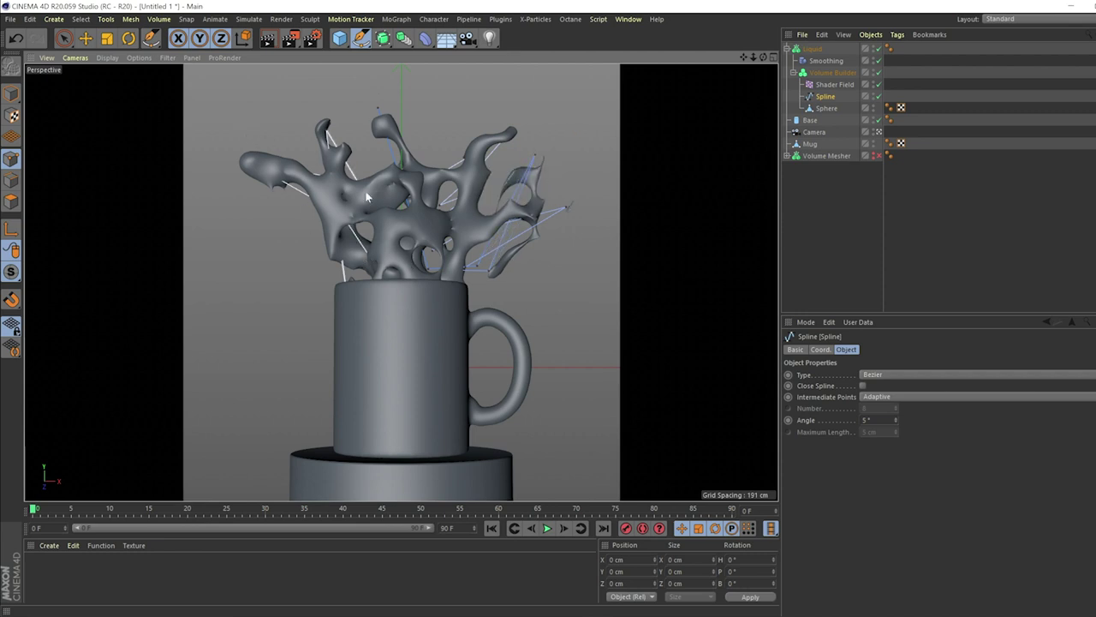
click(832, 84)
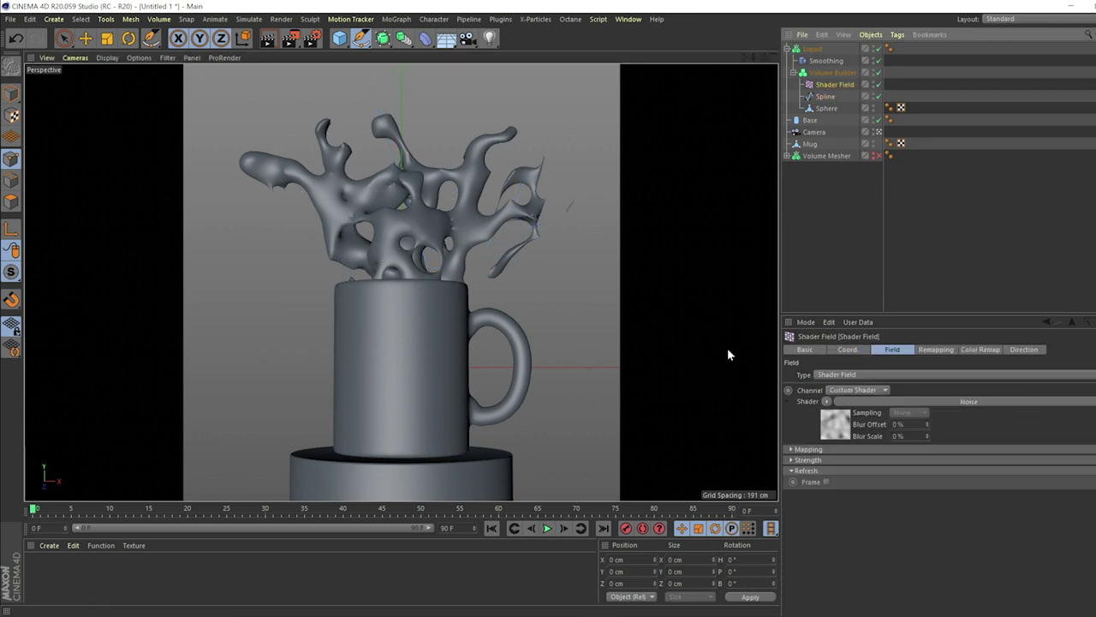
Step: Open the splash's Noise shader settings and raise its Seed to 665
click(928, 402)
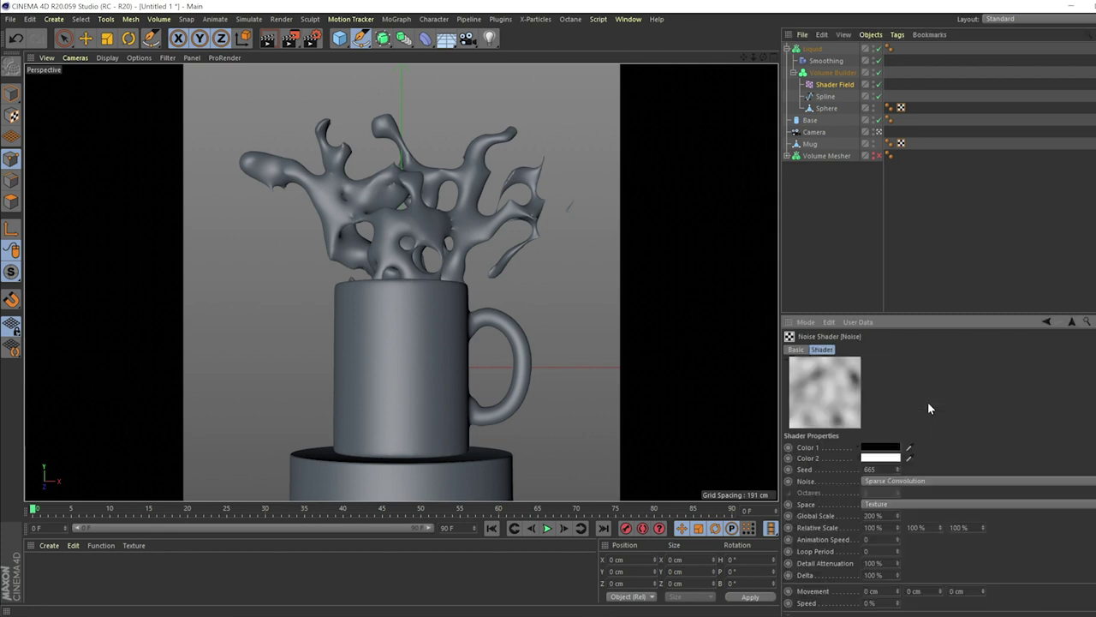
click(898, 468)
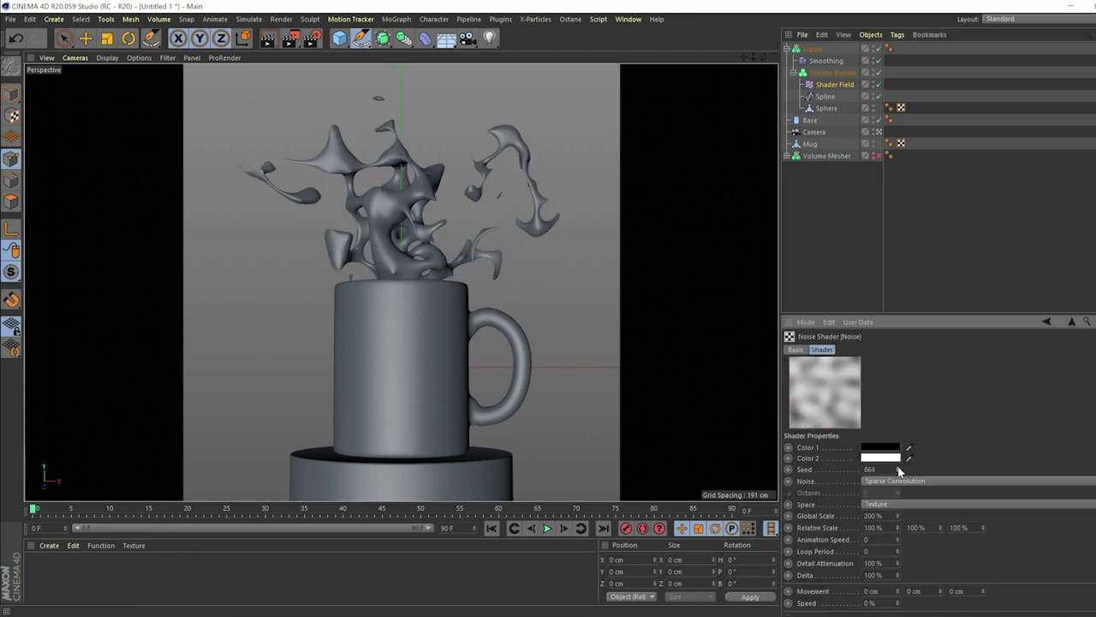
click(898, 468)
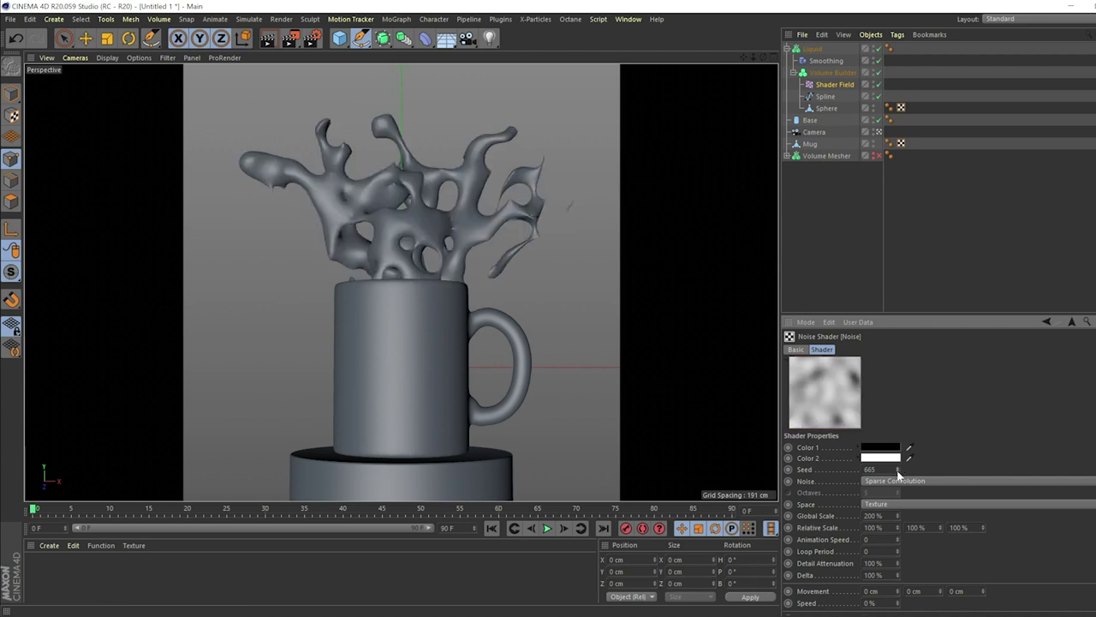
Step: Step the noise Seed down from 665 to 633 for a wider, holey splash
click(898, 473)
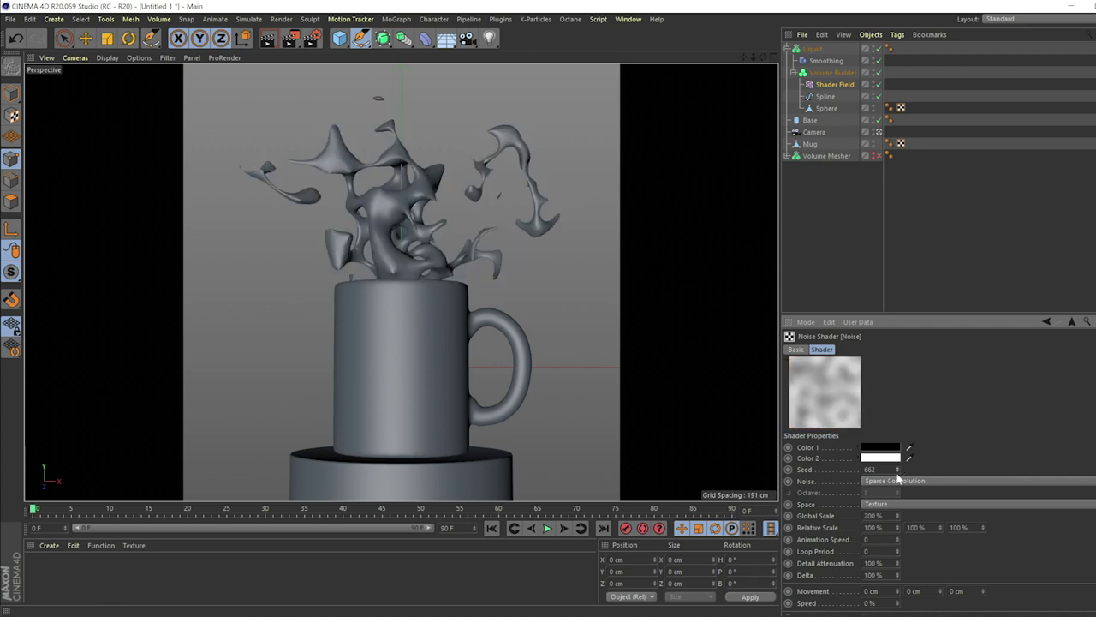
click(897, 473)
click(897, 473)
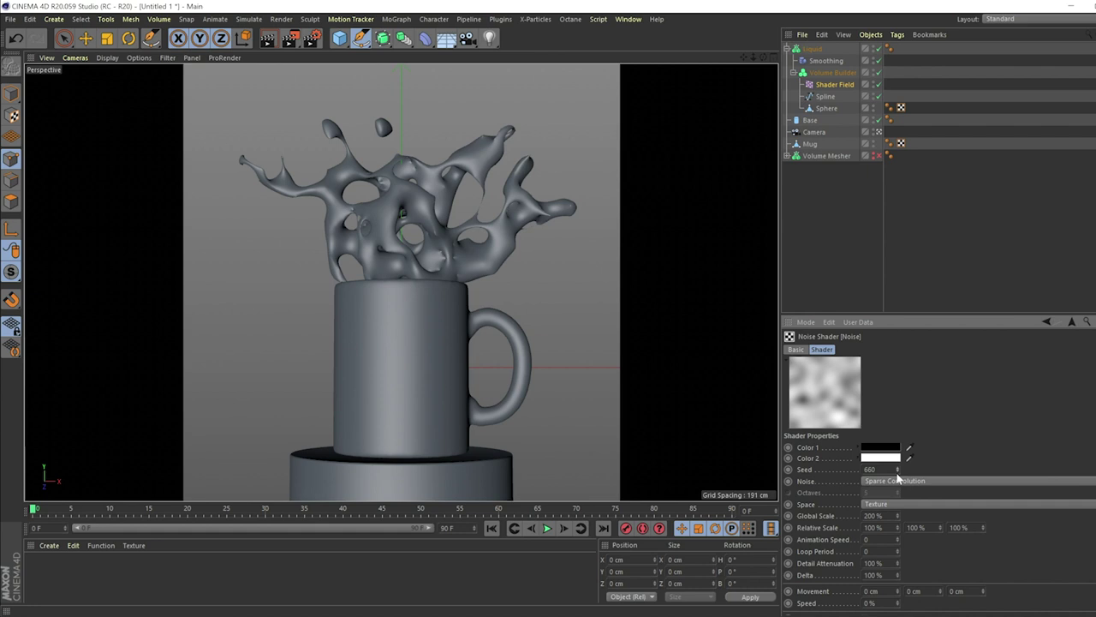
click(898, 473)
click(898, 473)
click(897, 472)
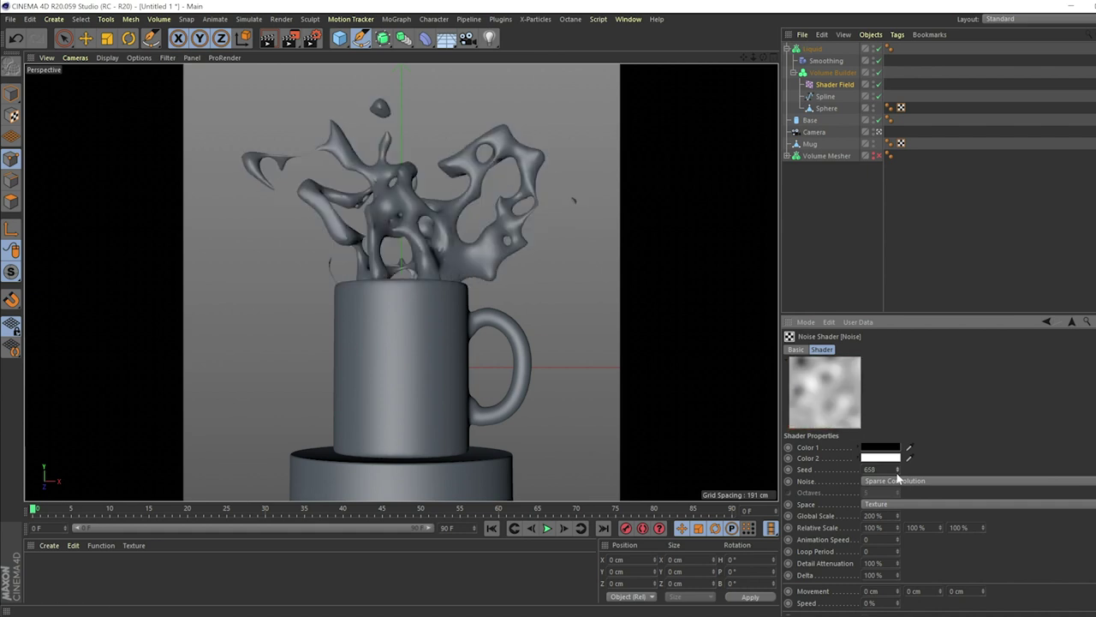
click(898, 472)
click(897, 473)
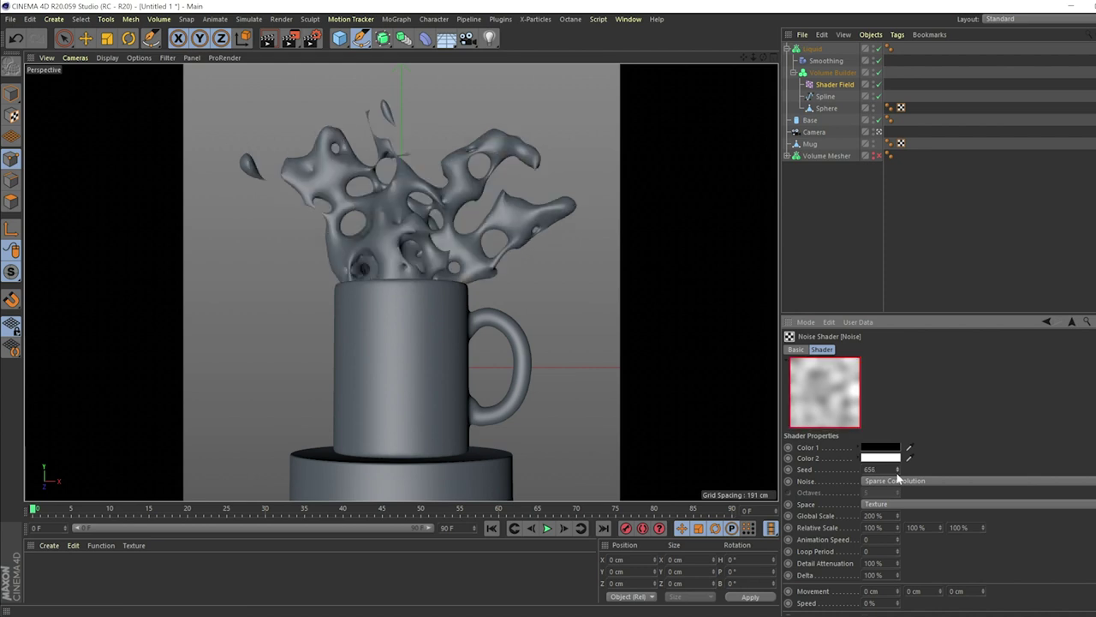
click(898, 473)
click(897, 472)
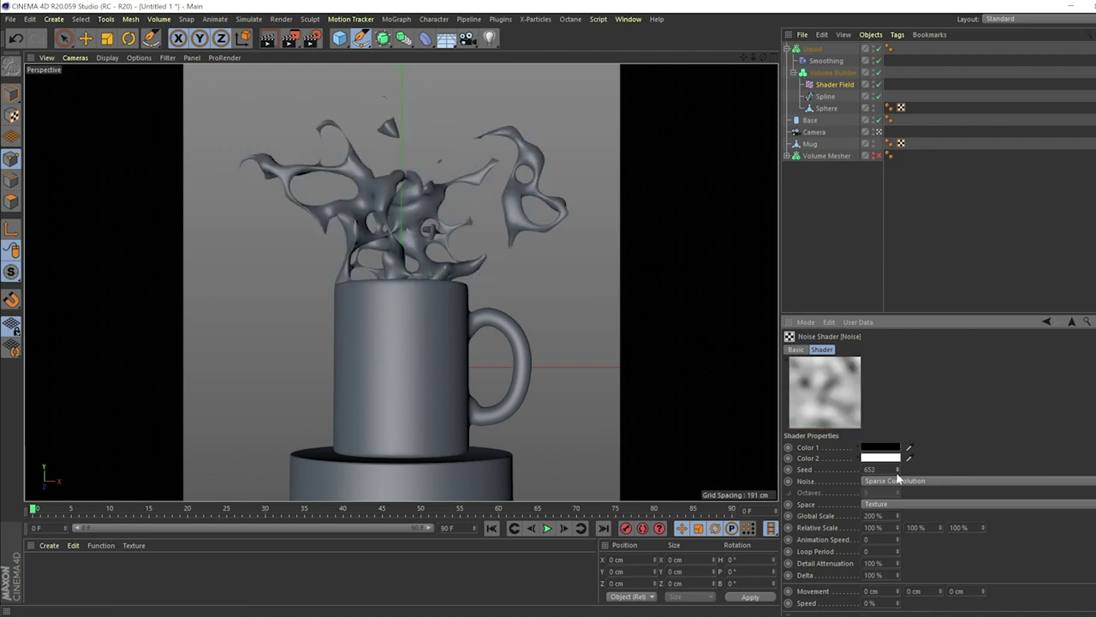
click(897, 473)
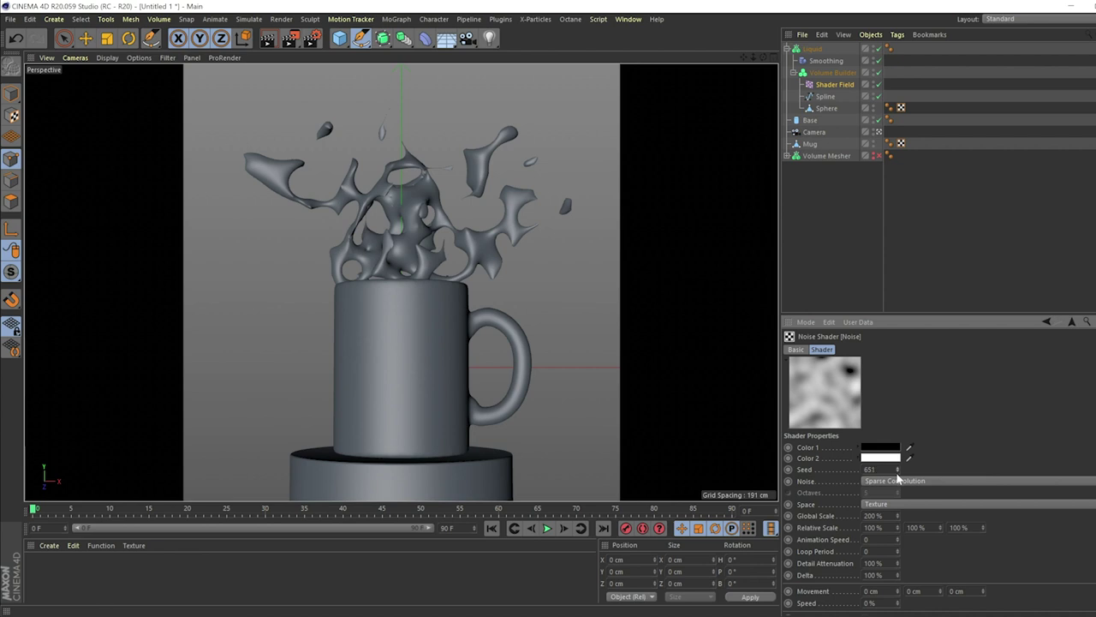
click(898, 473)
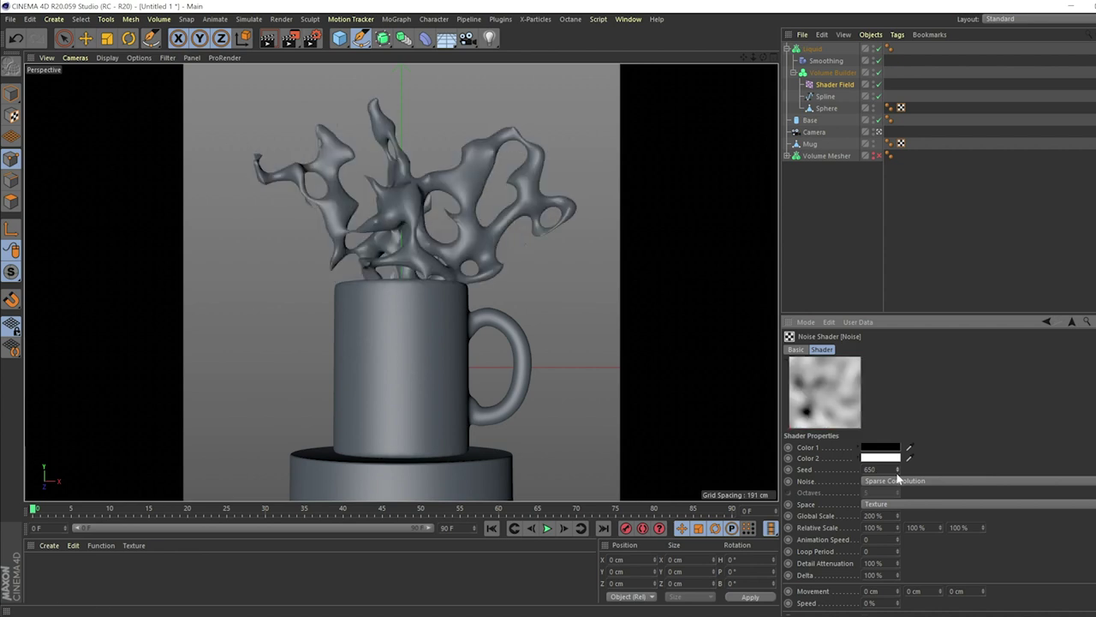
click(897, 473)
click(897, 473)
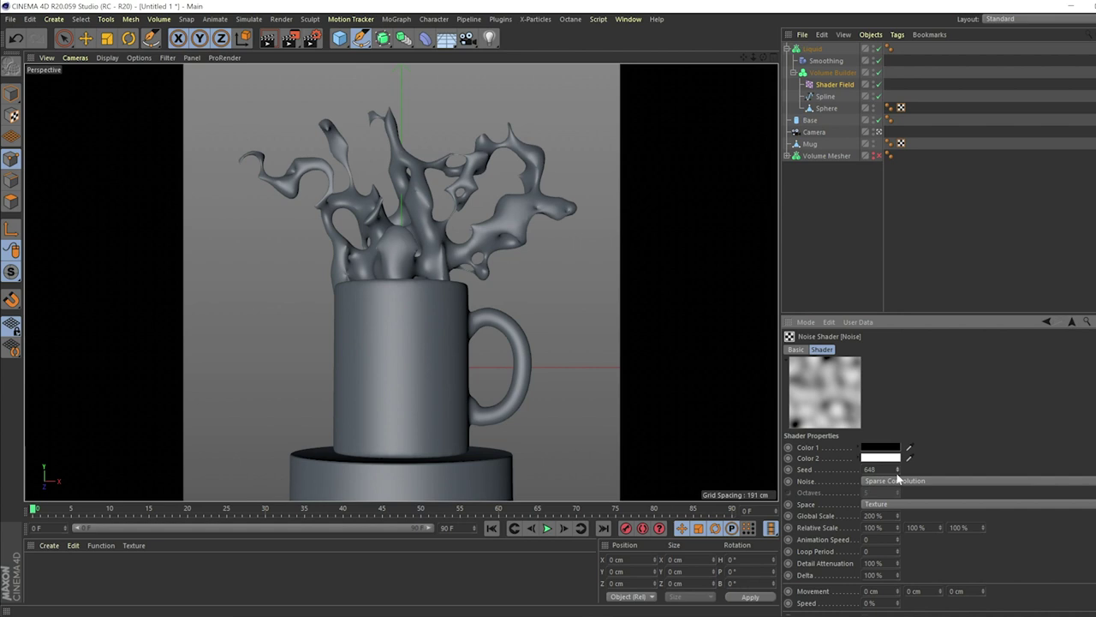
click(897, 472)
click(897, 472)
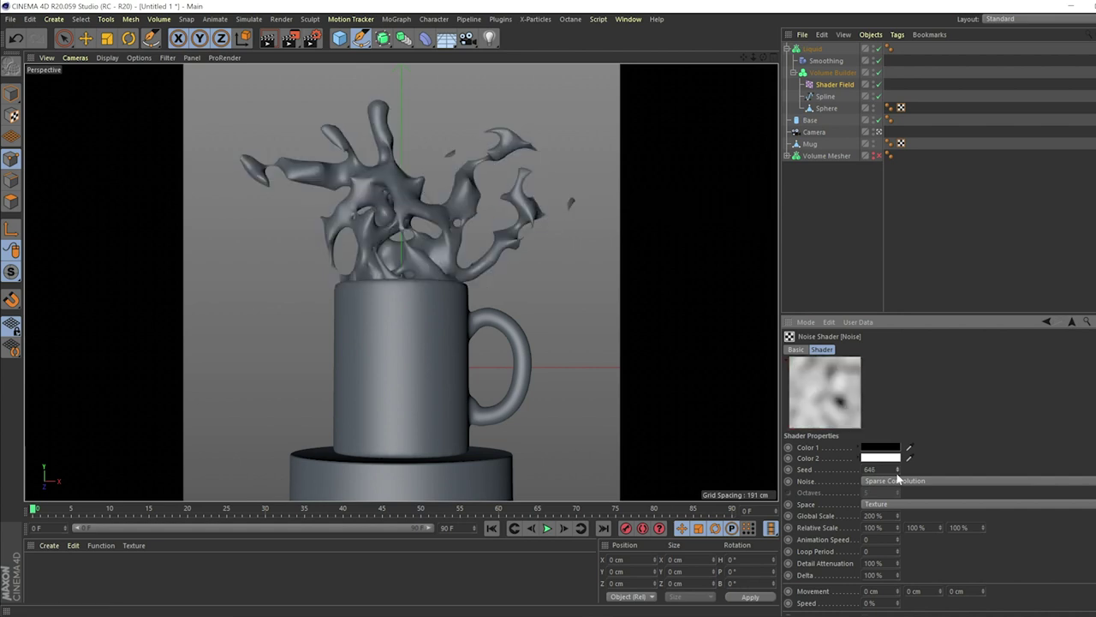
click(898, 473)
click(897, 473)
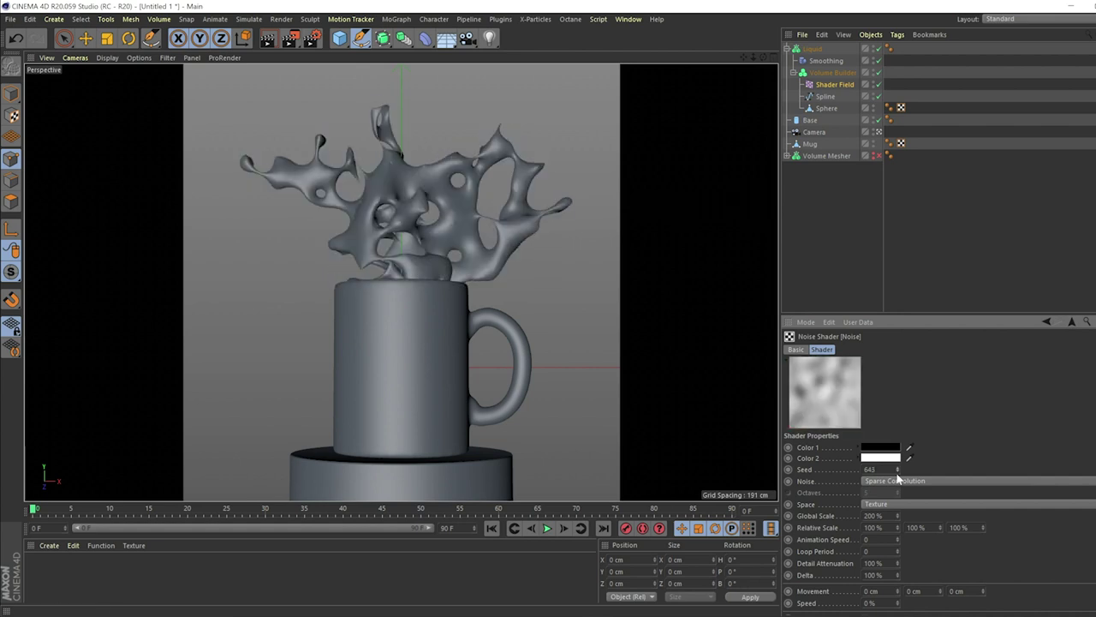
click(898, 474)
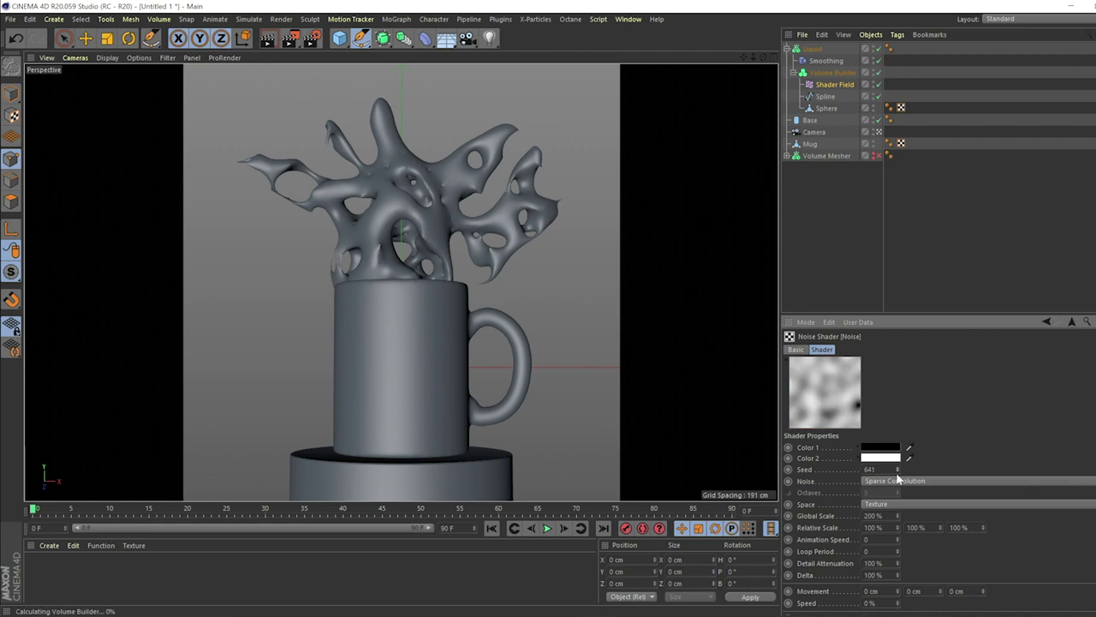
click(897, 473)
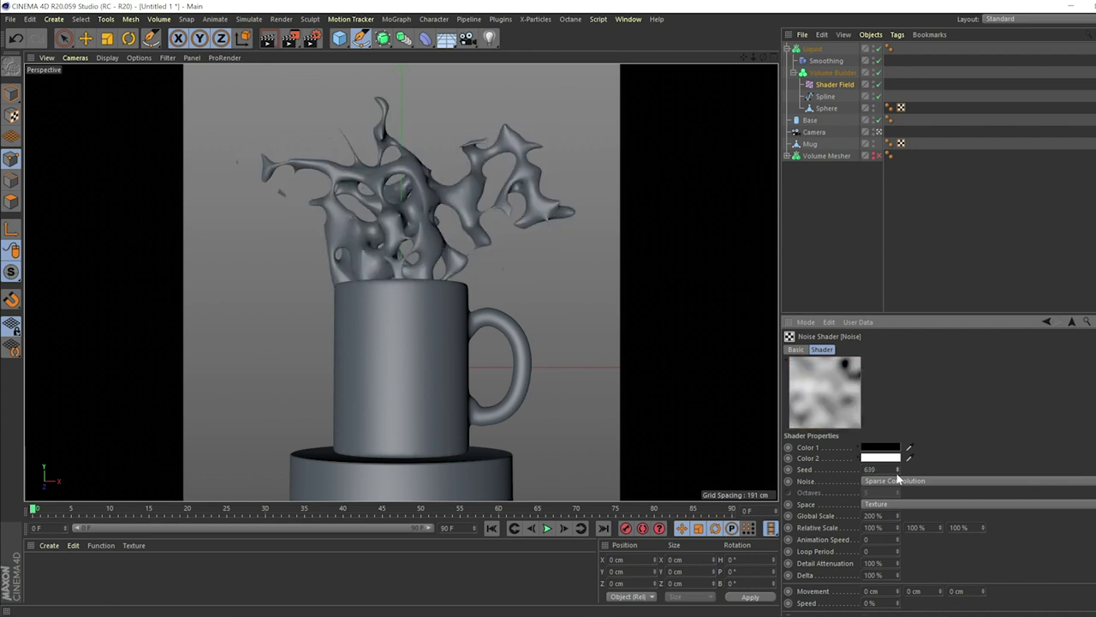
click(897, 473)
click(898, 473)
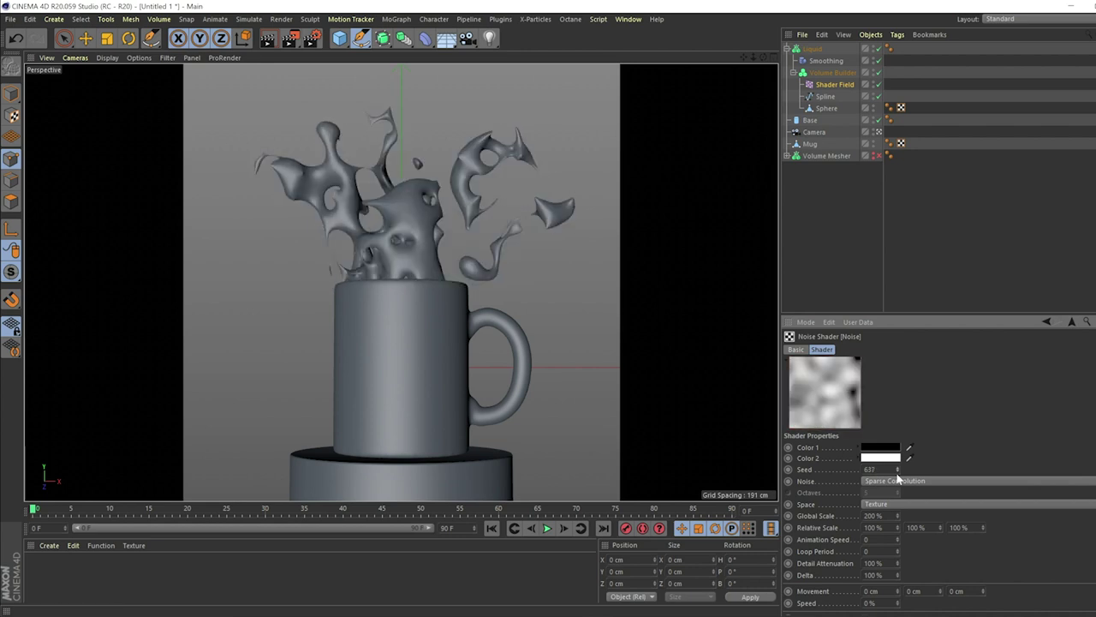
click(898, 473)
click(897, 473)
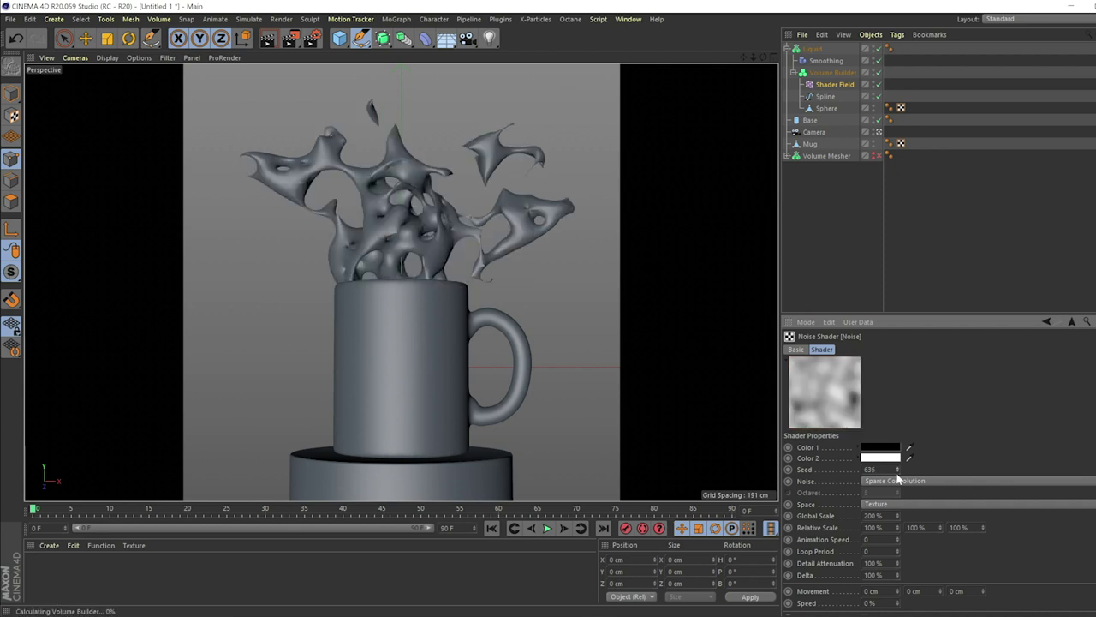
click(898, 472)
click(898, 473)
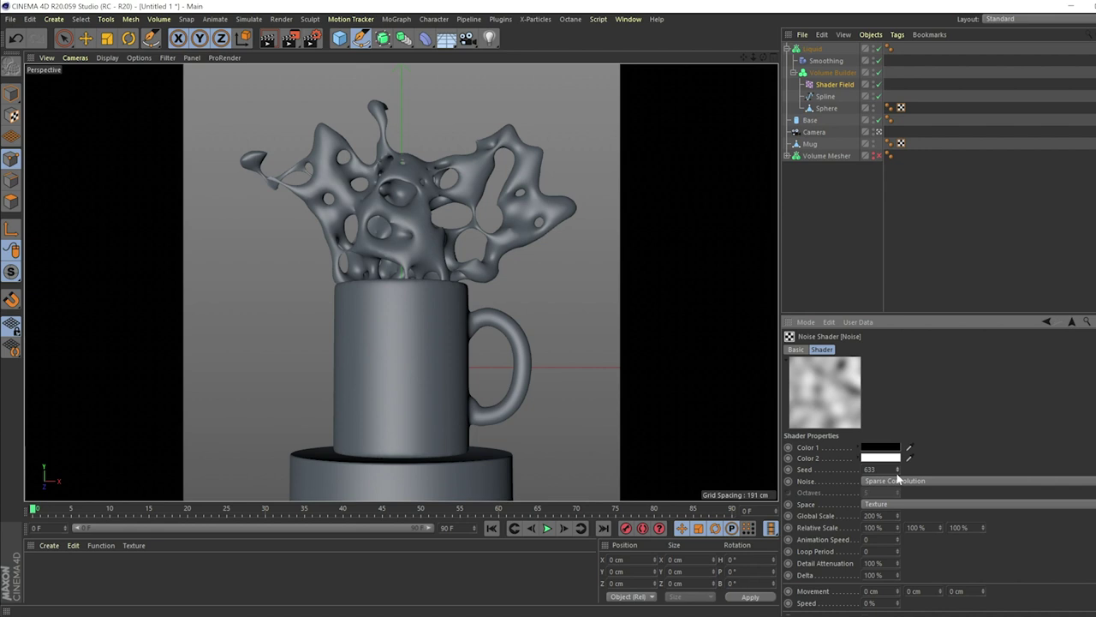
Step: Raise the Liquid volume mesher's Voxel Range Threshold from 49% to 53%
click(809, 50)
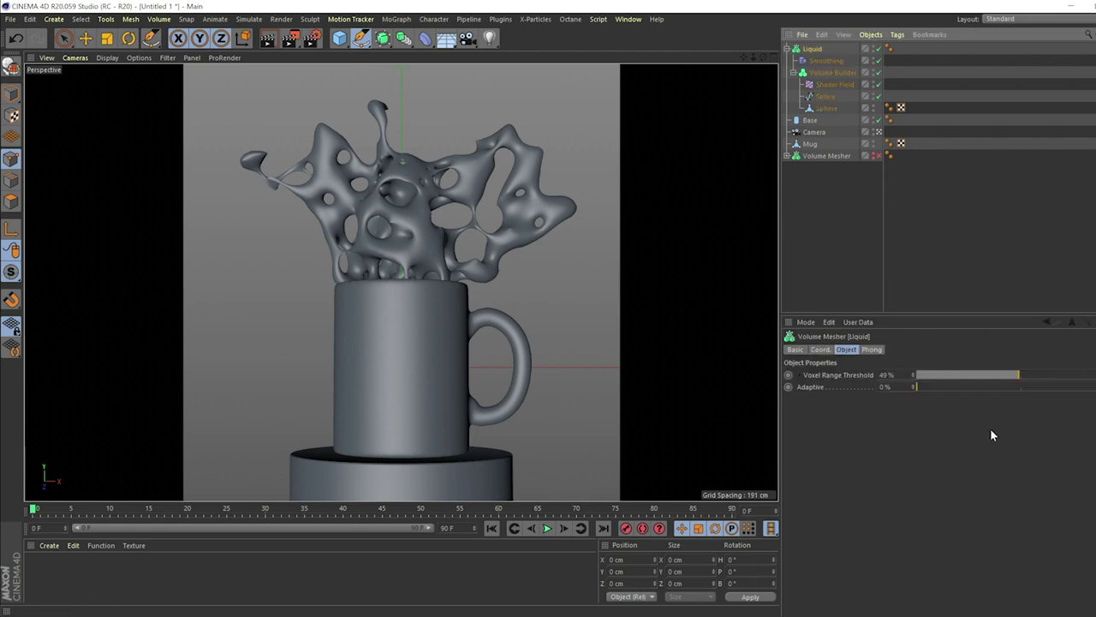
mouse_move(1018, 379)
mouse_down()
mouse_move(1037, 378)
mouse_move(987, 386)
mouse_move(1025, 376)
mouse_move(1025, 387)
mouse_up()
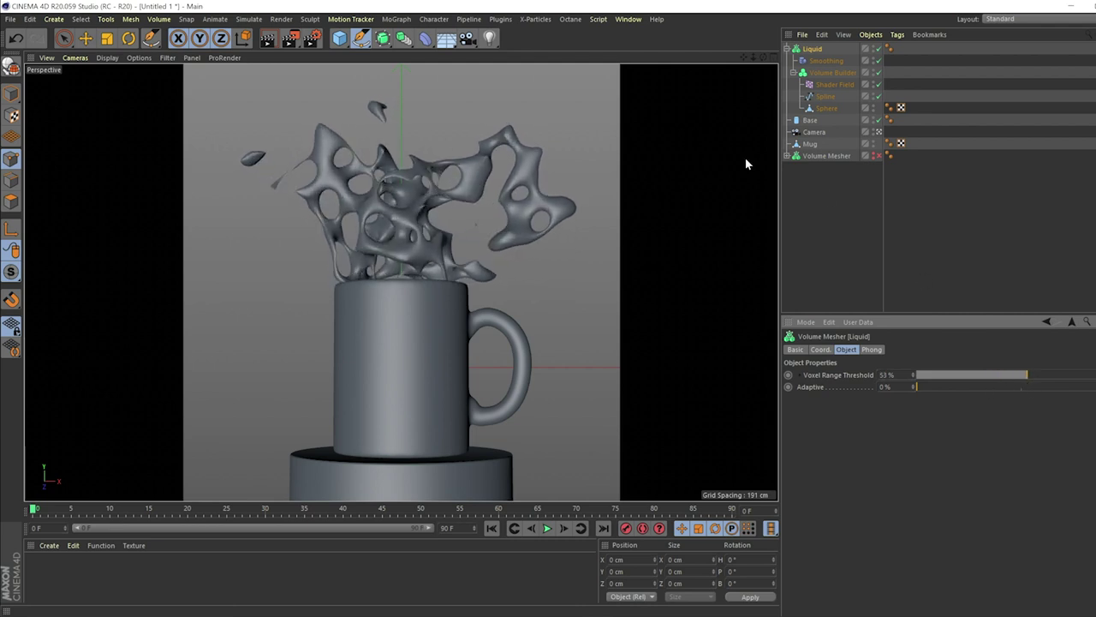
click(825, 96)
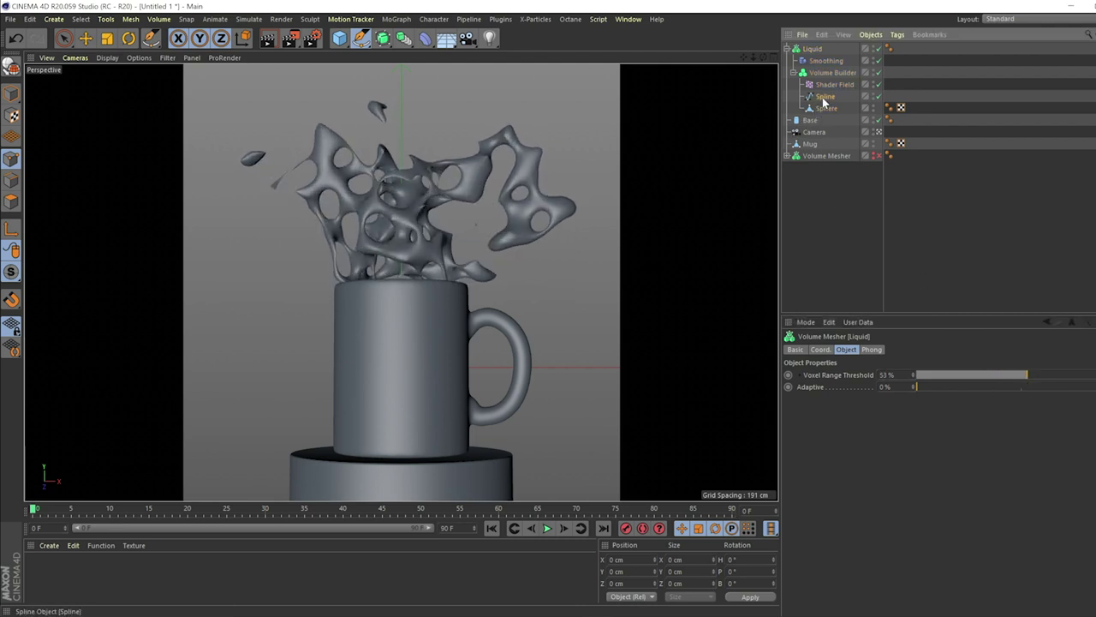
Step: In the maximized Front view, shift two guide spline points to reshape the splash
middle_click(337, 285)
middle_click(360, 321)
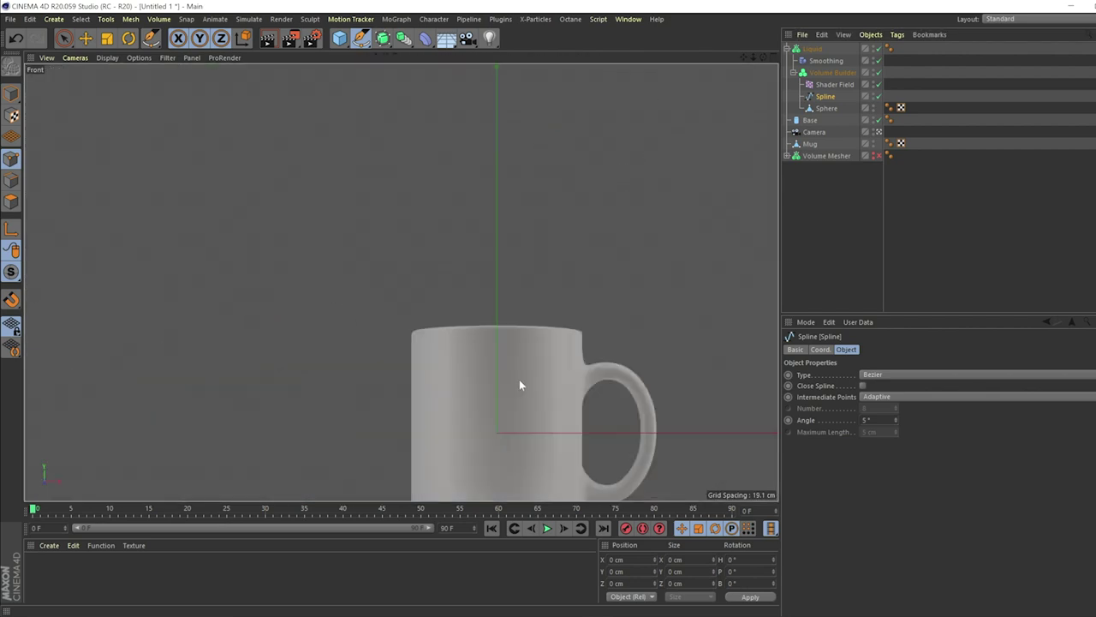
scroll(519, 380, up, 5)
drag(369, 341, 404, 348)
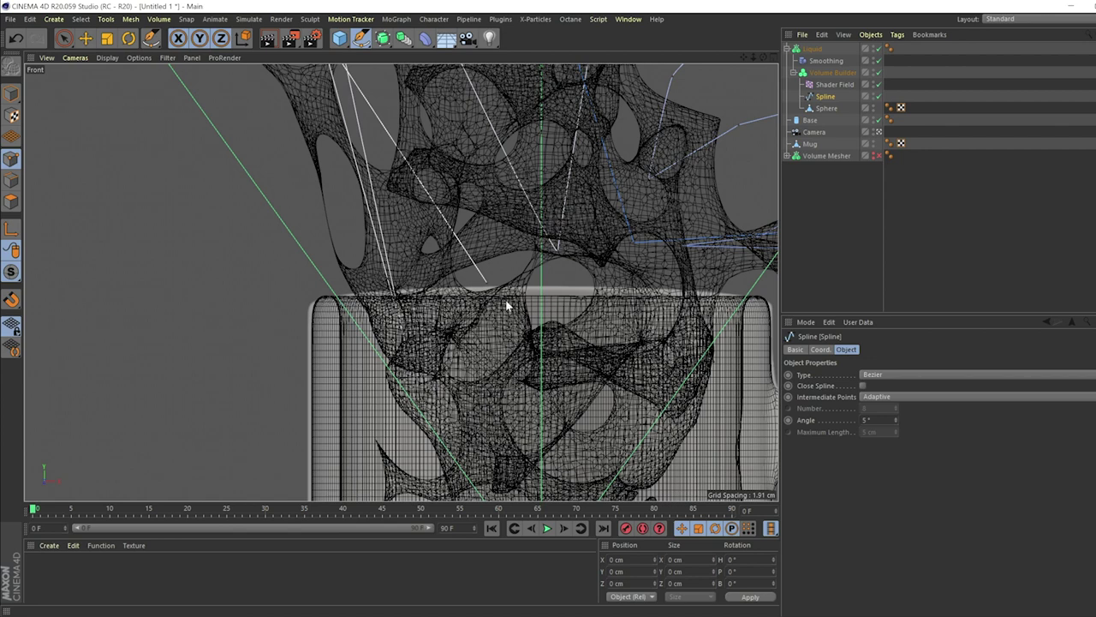
scroll(458, 266, down, 3)
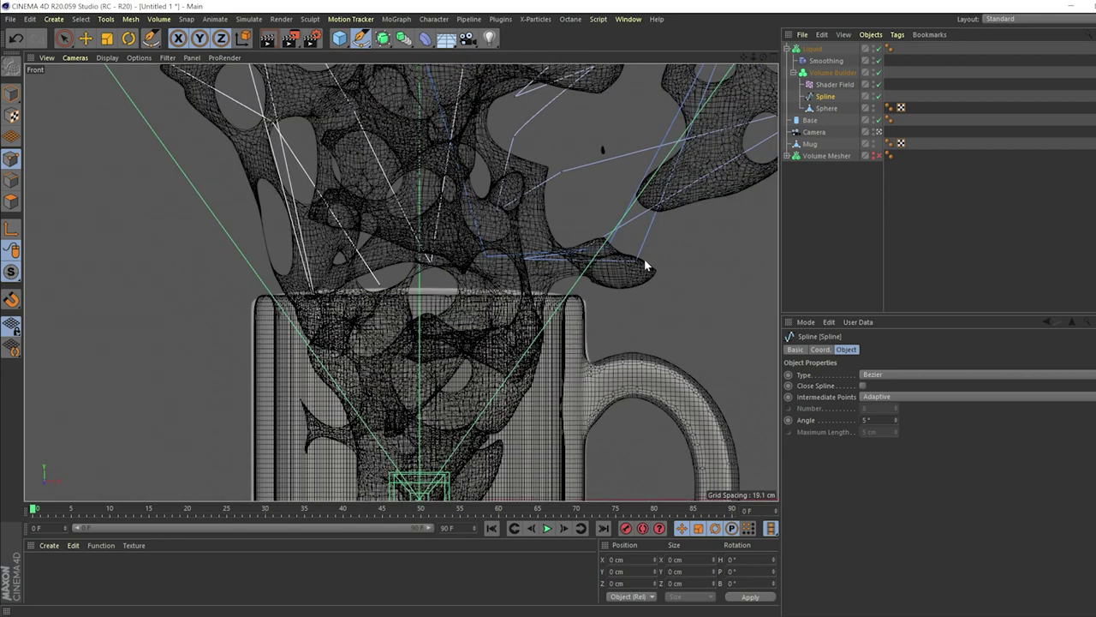
drag(587, 255, 563, 260)
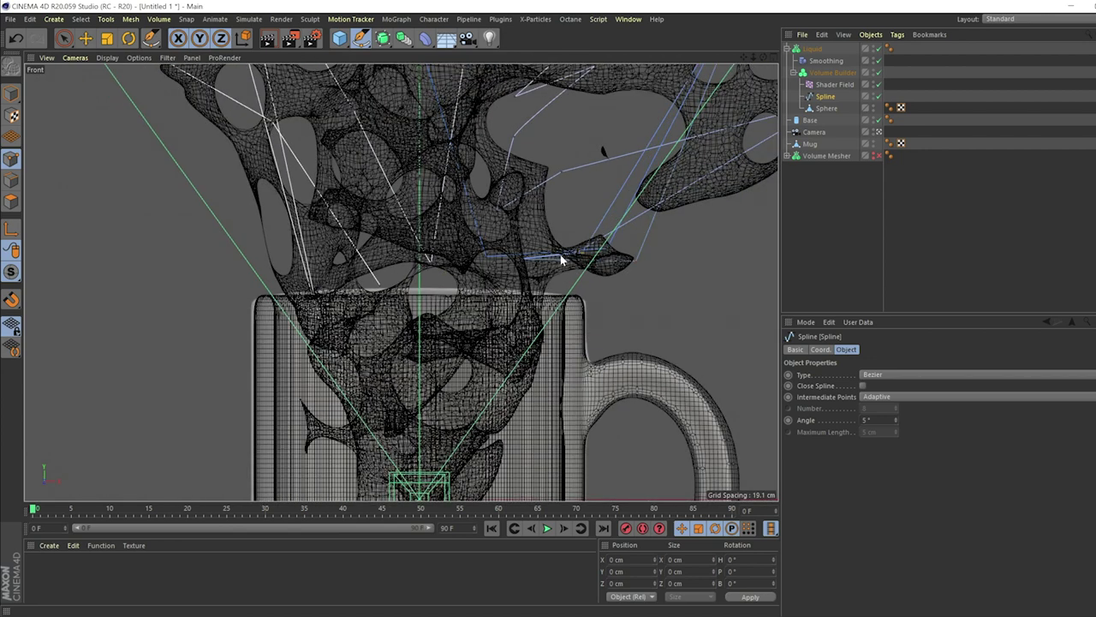
scroll(563, 259, down, 3)
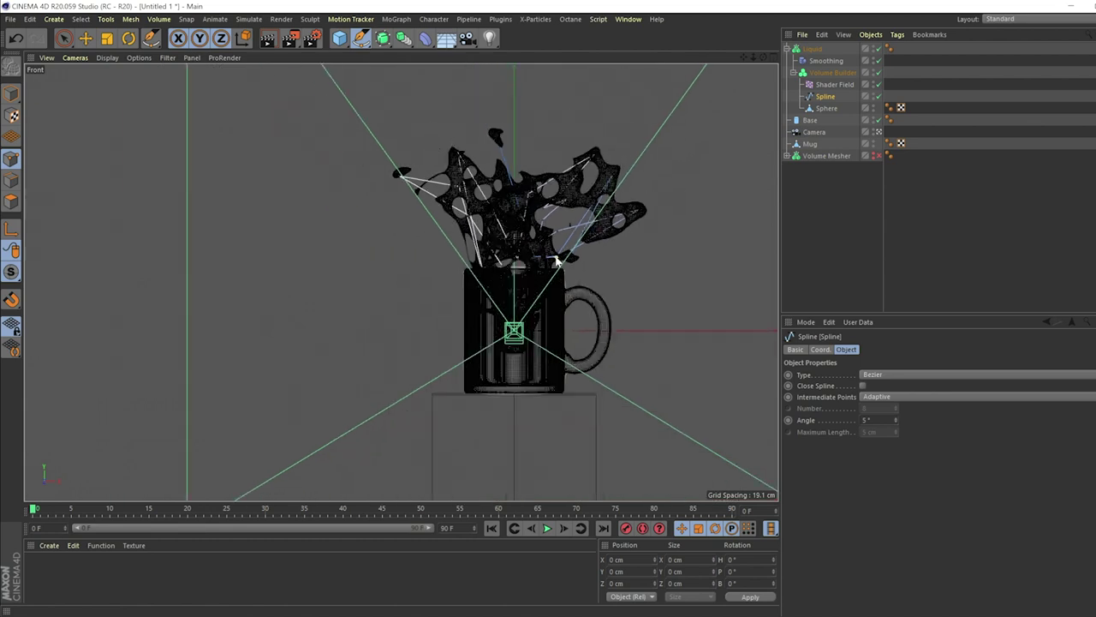
Step: Return to the maximized Perspective view with nothing selected
middle_click(557, 260)
key(F1)
click(866, 211)
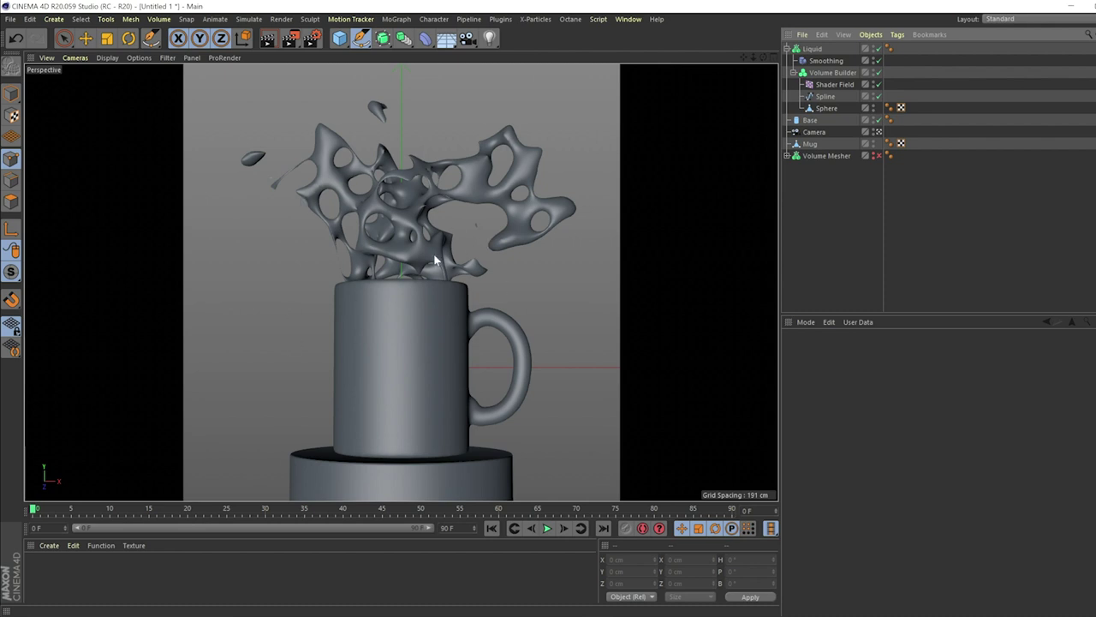
Step: Add a Protection tag to the Camera and collapse the Liquid hierarchy
click(814, 134)
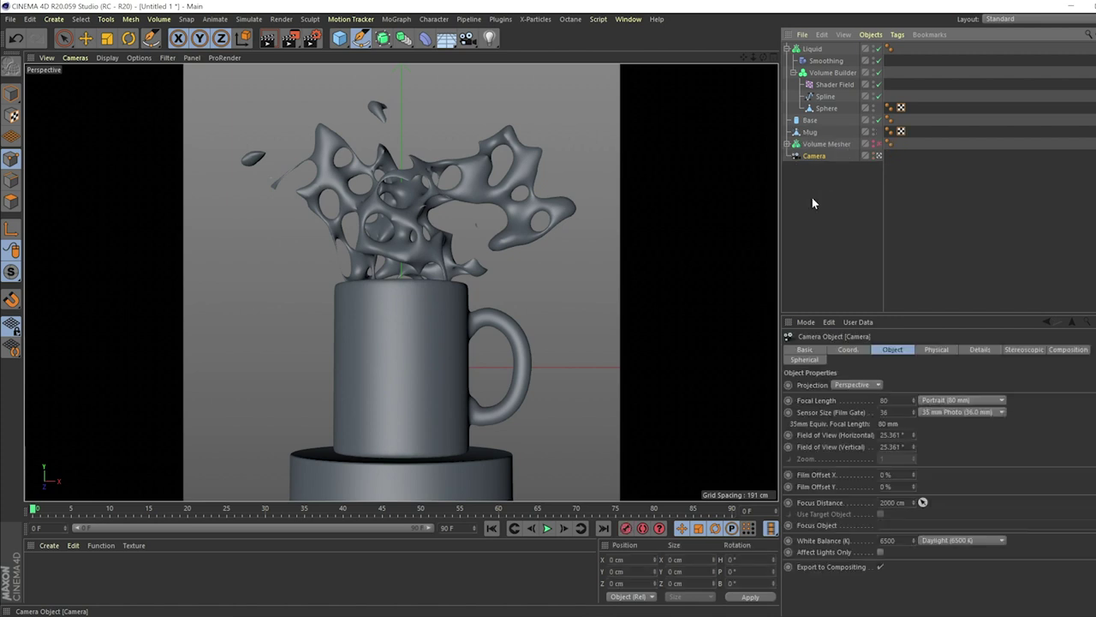
right_click(816, 156)
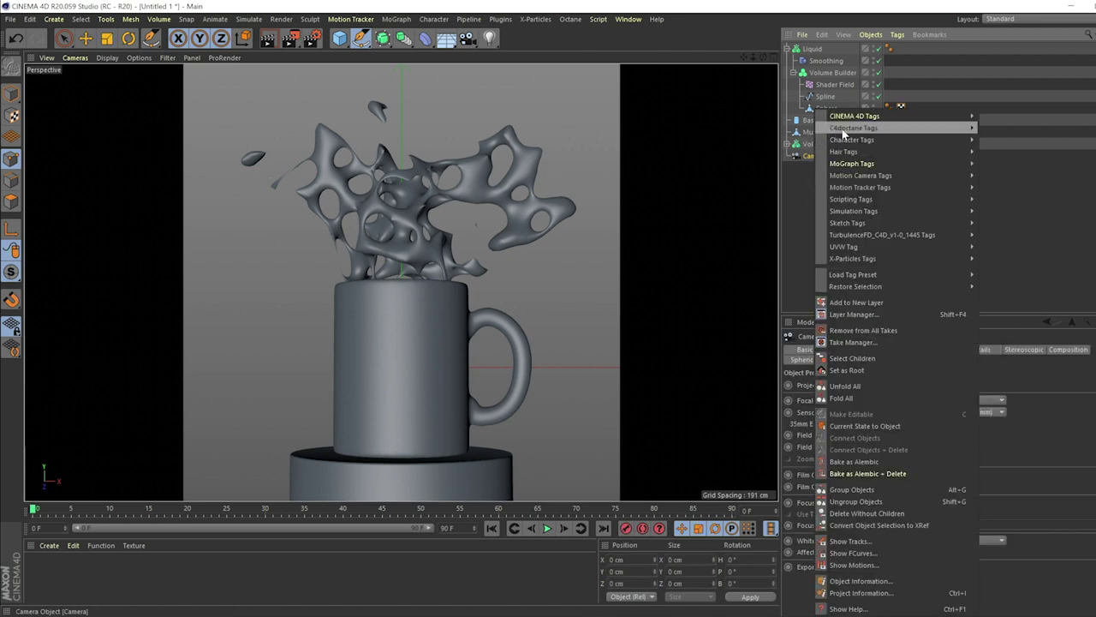
mouse_move(853, 118)
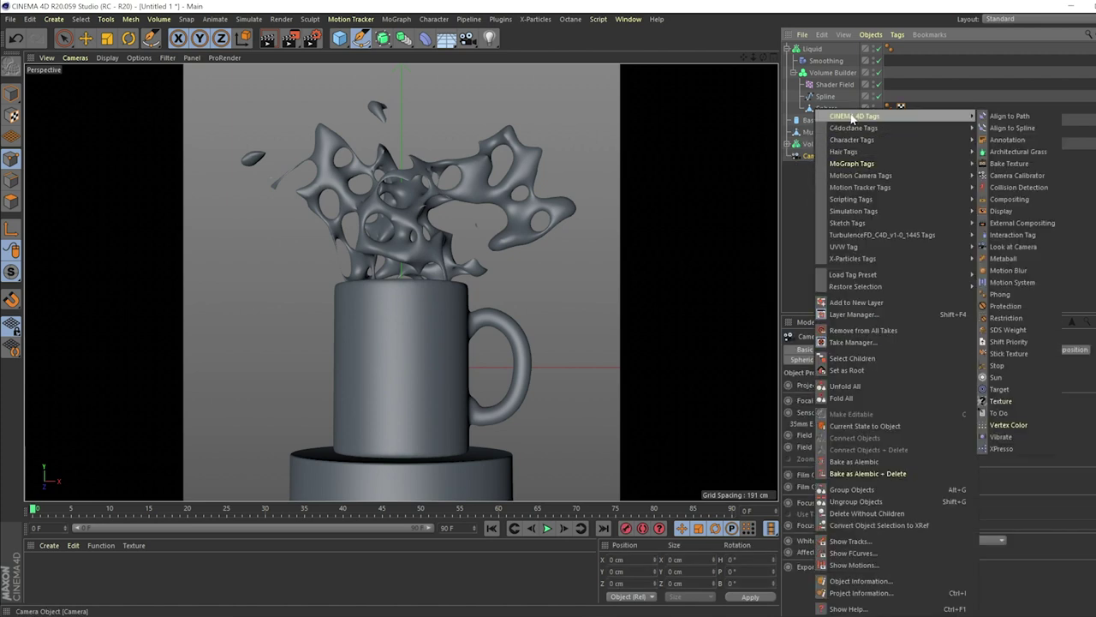
click(1014, 310)
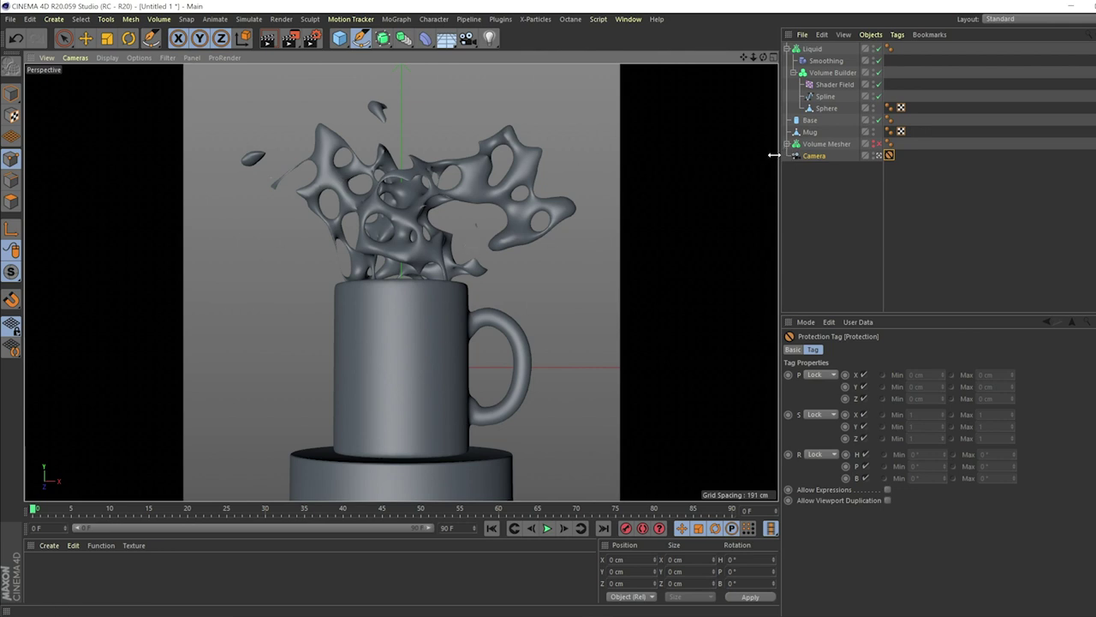
click(788, 49)
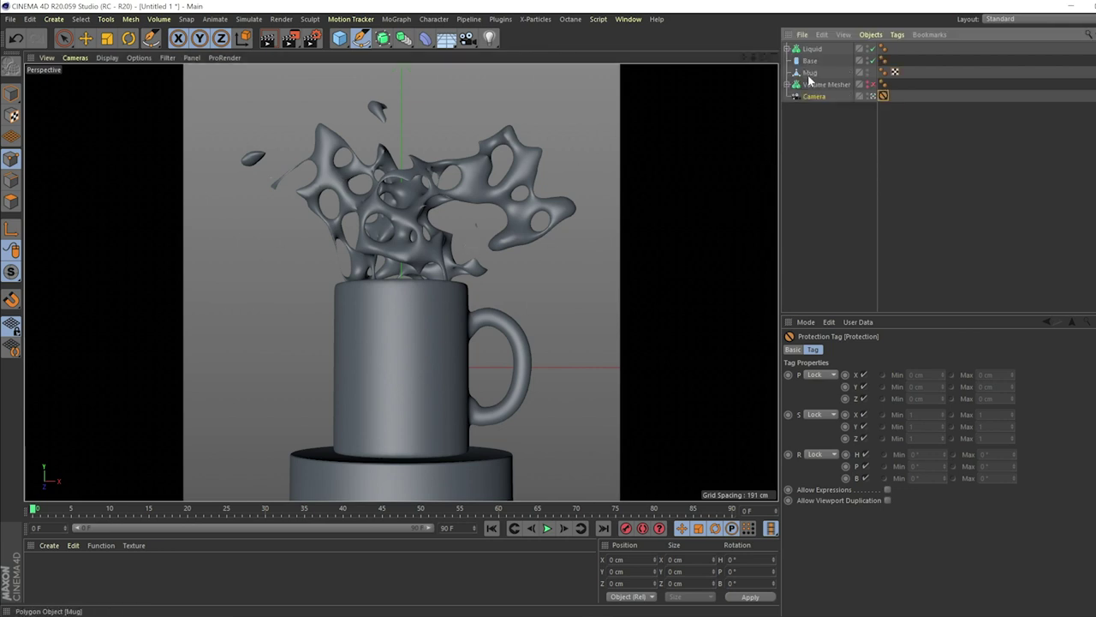
click(808, 74)
click(808, 63)
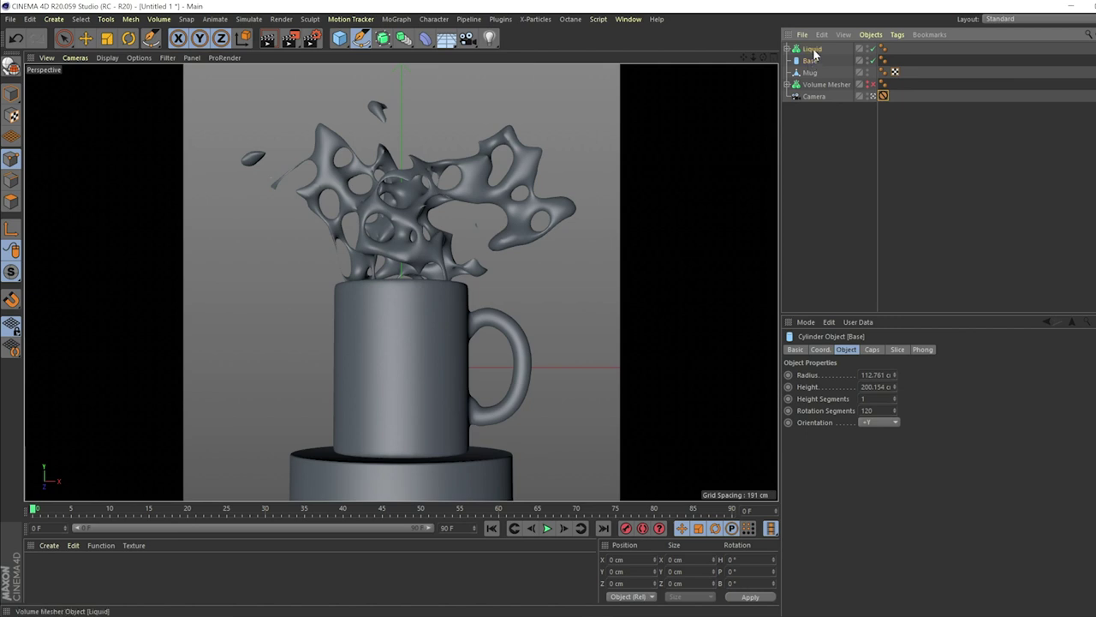
click(812, 49)
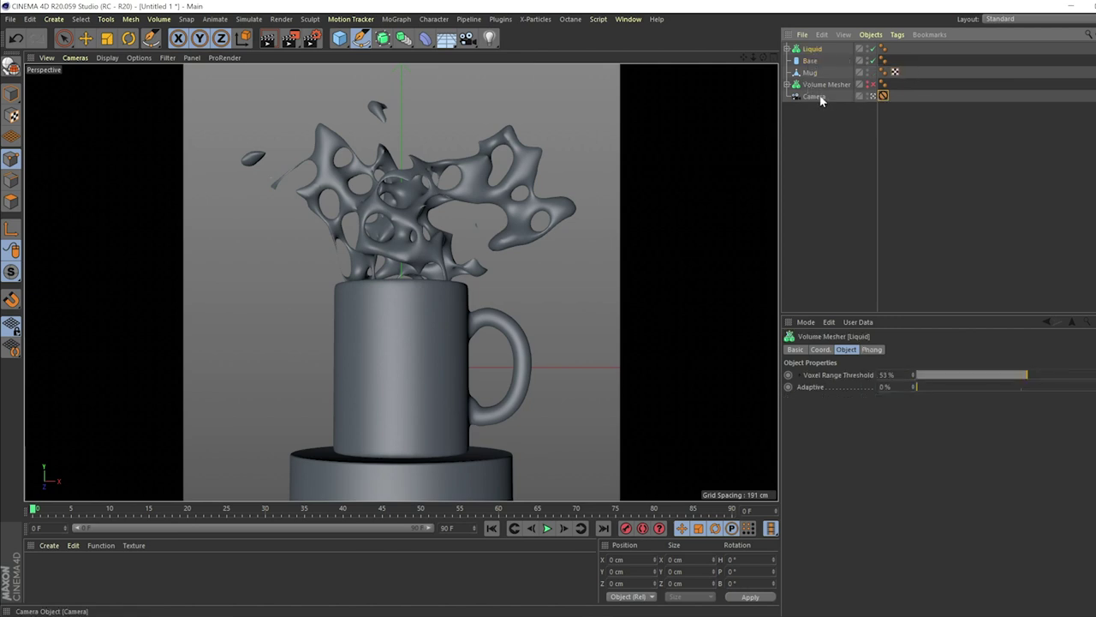
click(814, 97)
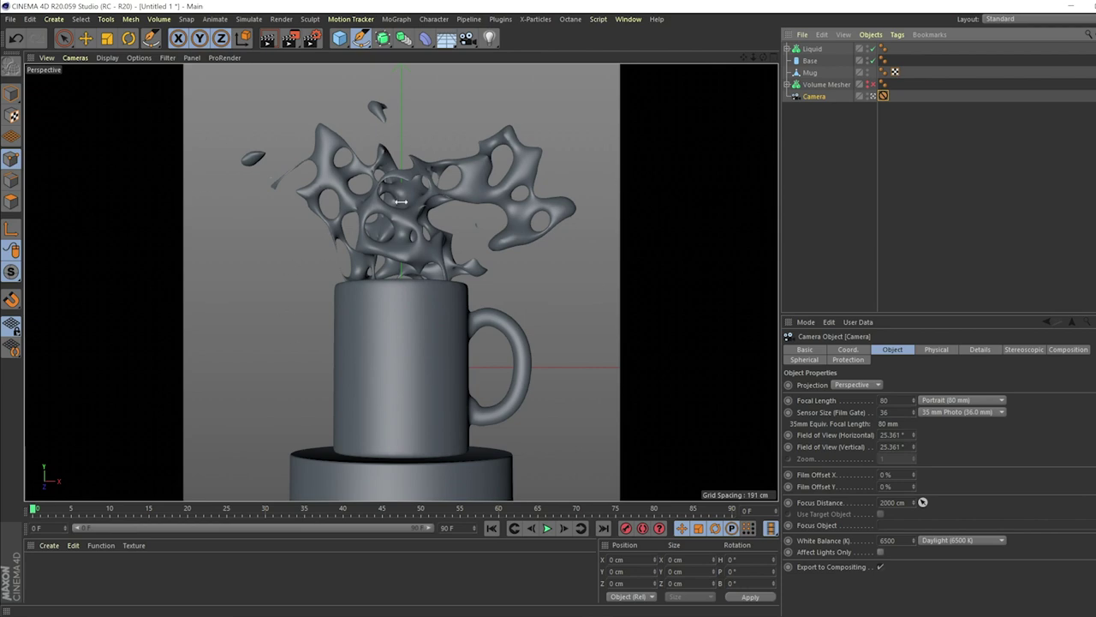
key(alt+Tab)
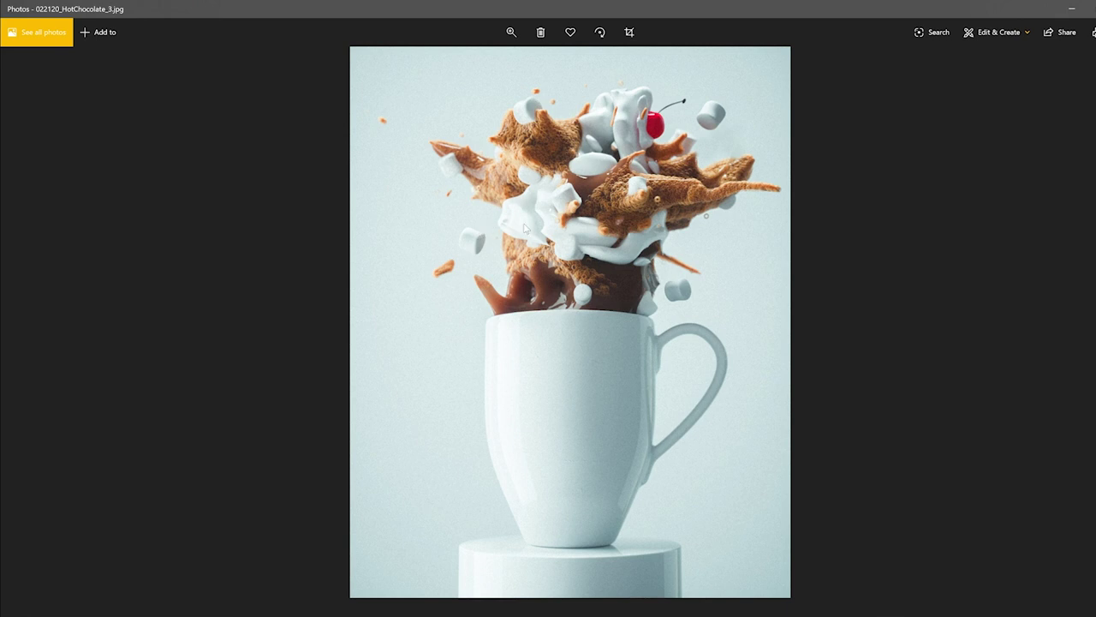
click(1071, 9)
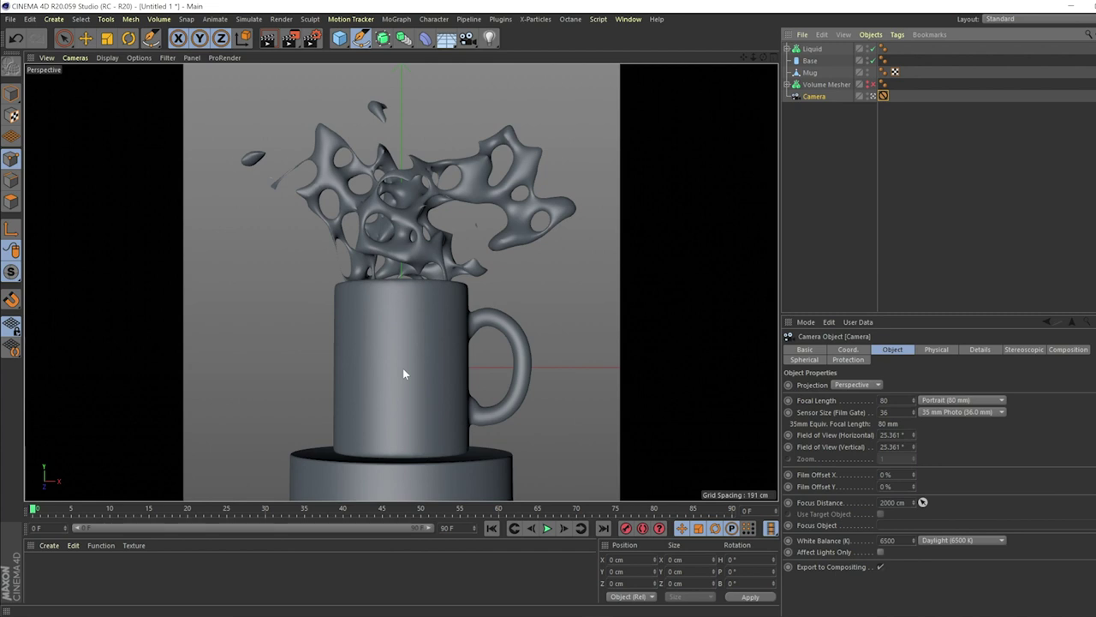